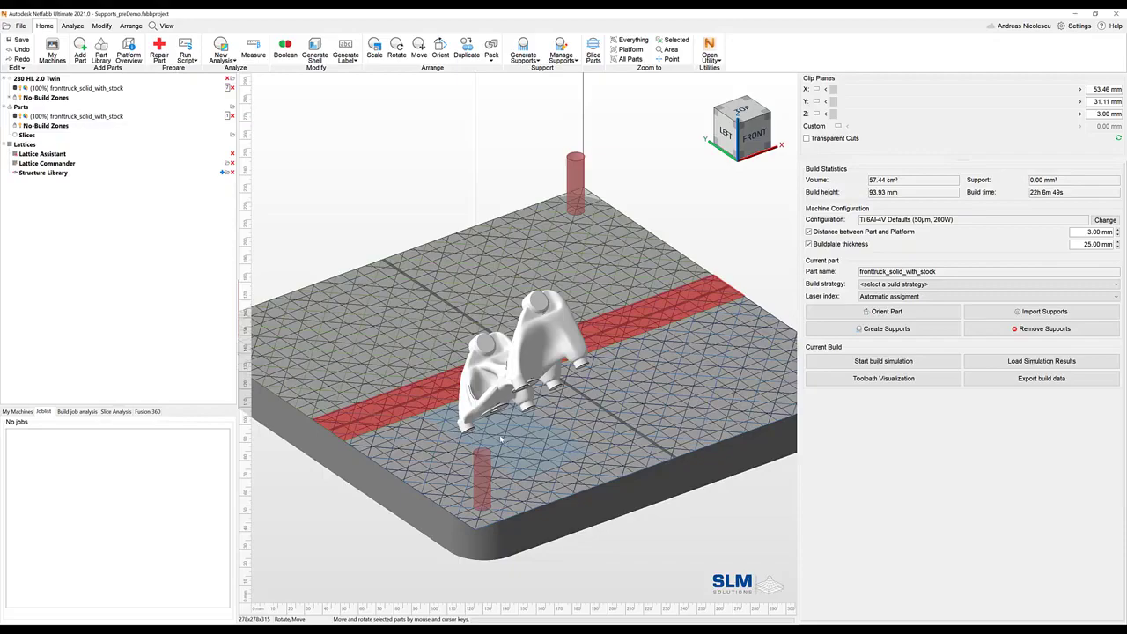
Start support generation for the fronttruck part on the platform and display its cluster detection settings
right_drag(503, 419, 527, 365)
scroll(464, 383, up, 3)
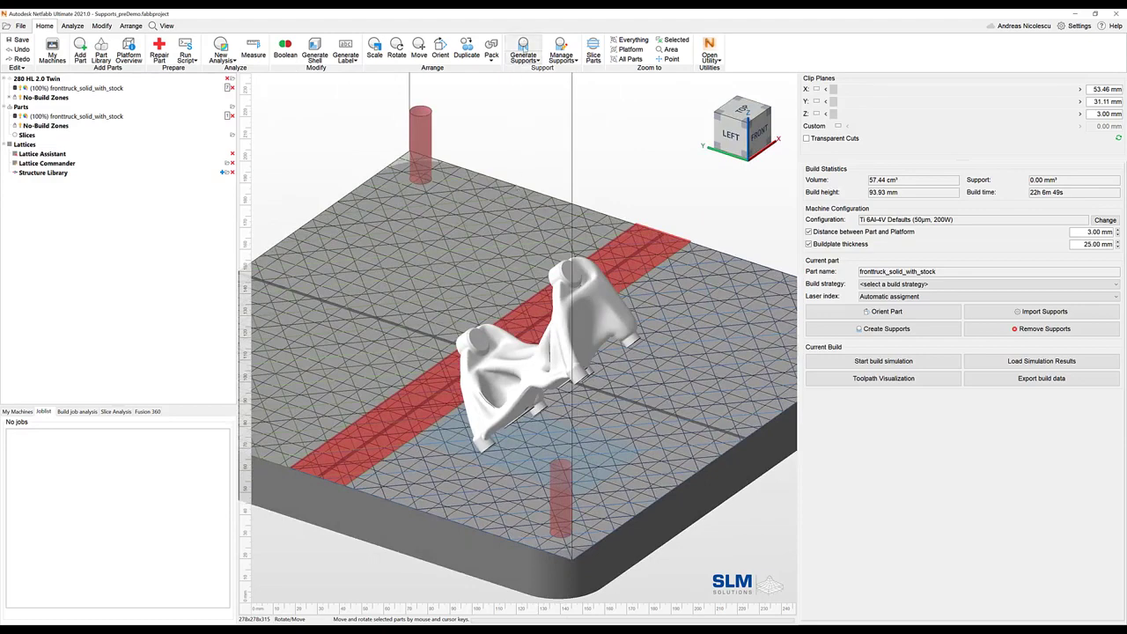
click(523, 48)
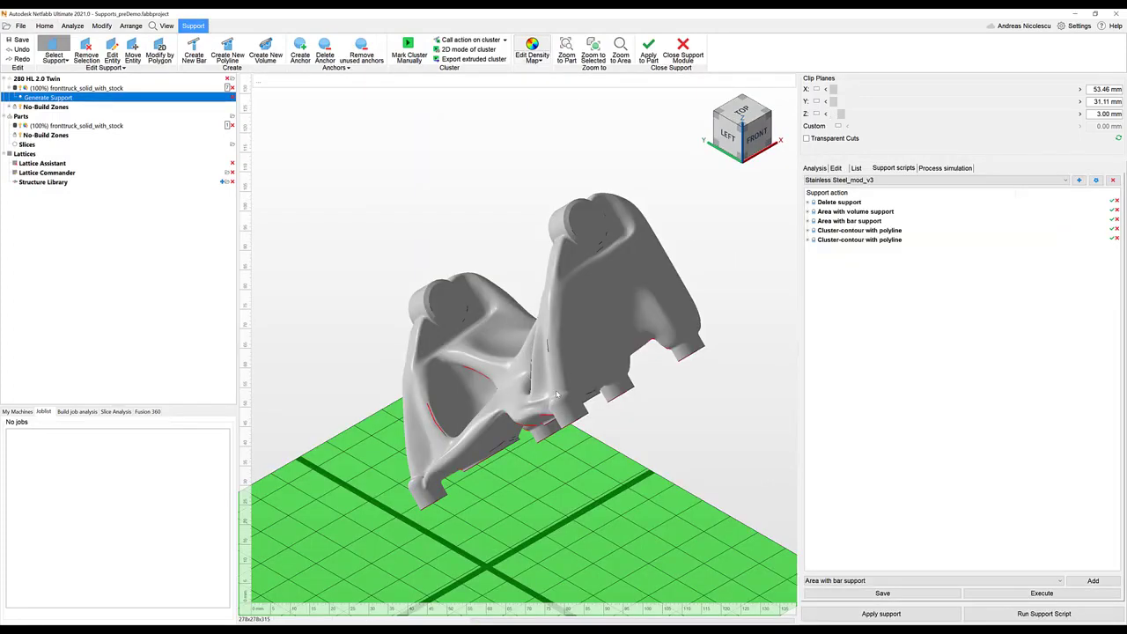
click(811, 172)
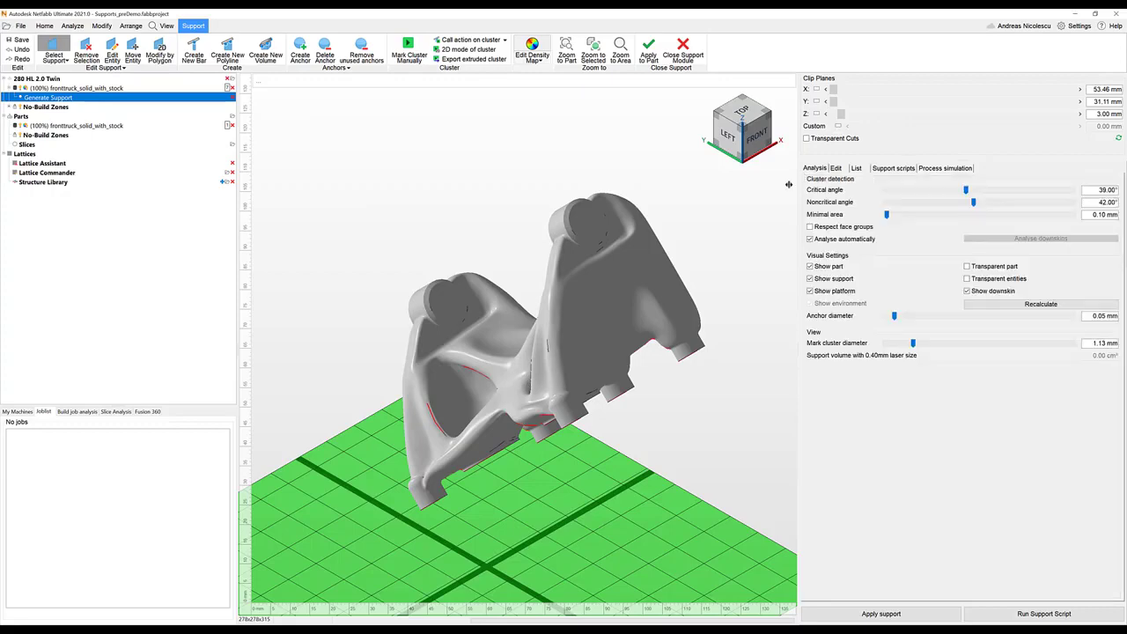
Create a volume support on the large downskin cluster beside the upper ring-shaped boss on the part's underside
right_drag(617, 345, 636, 250)
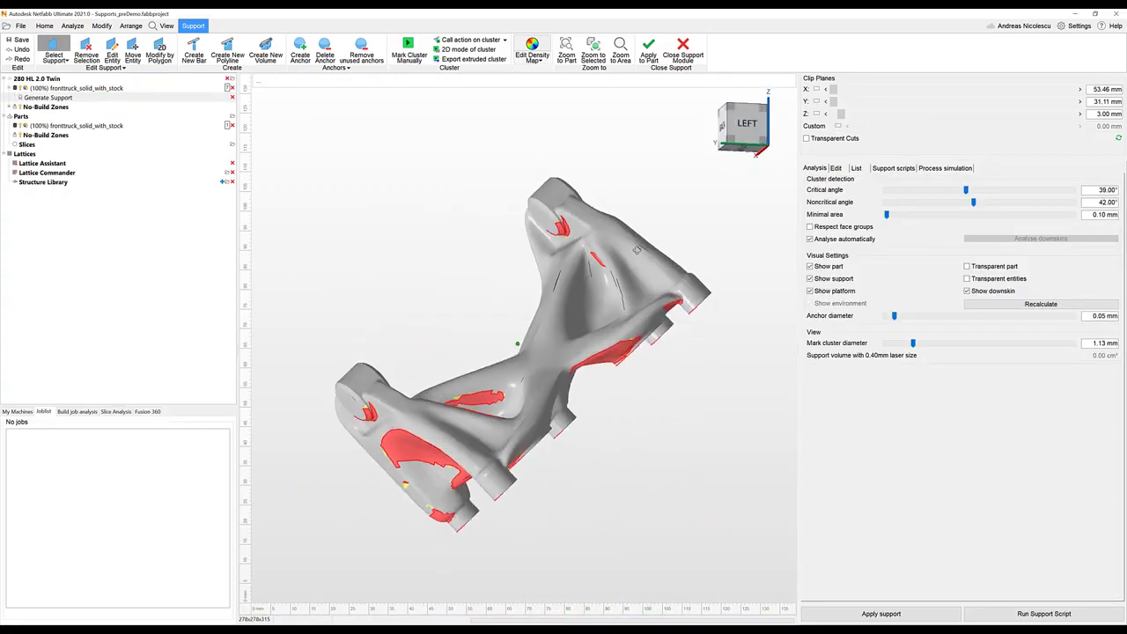
right_drag(467, 371, 572, 361)
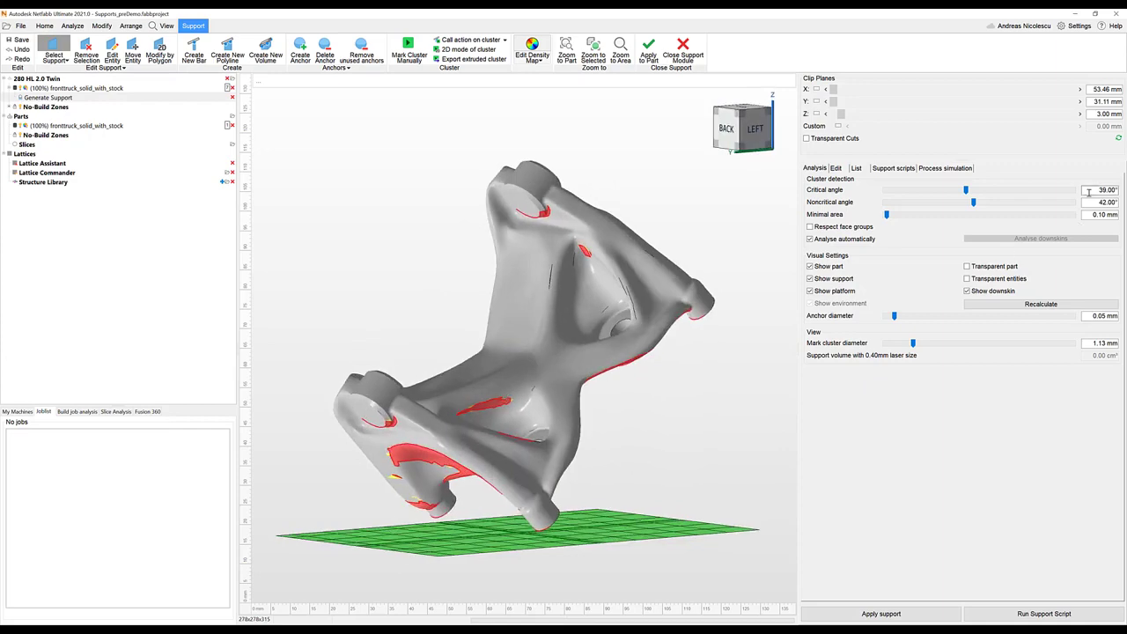
right_drag(528, 291, 482, 309)
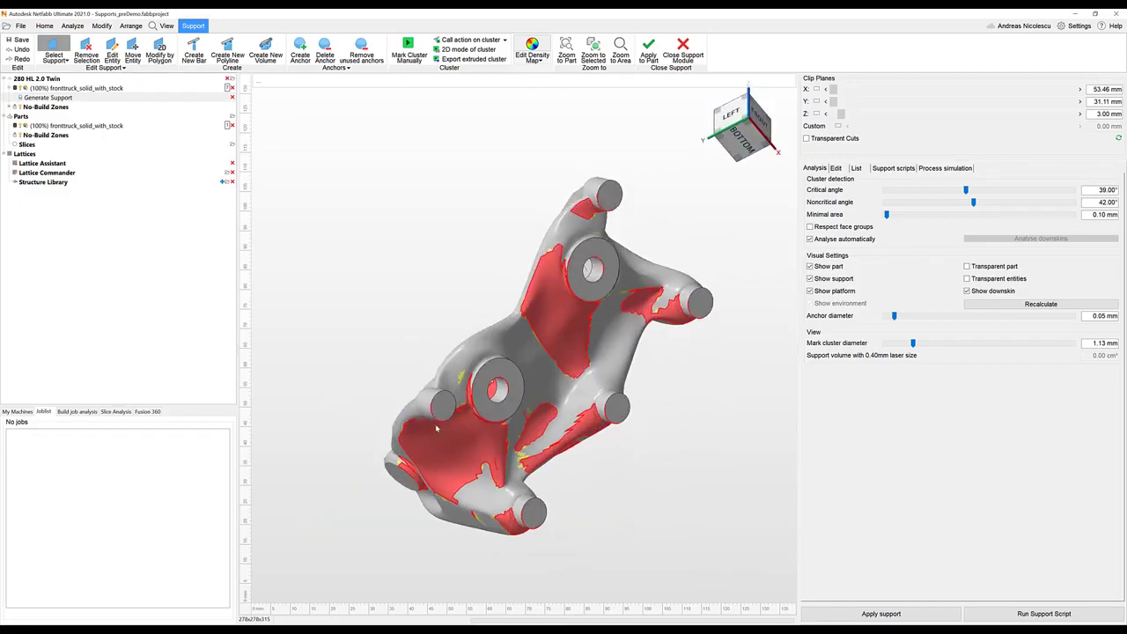
right_drag(547, 419, 614, 501)
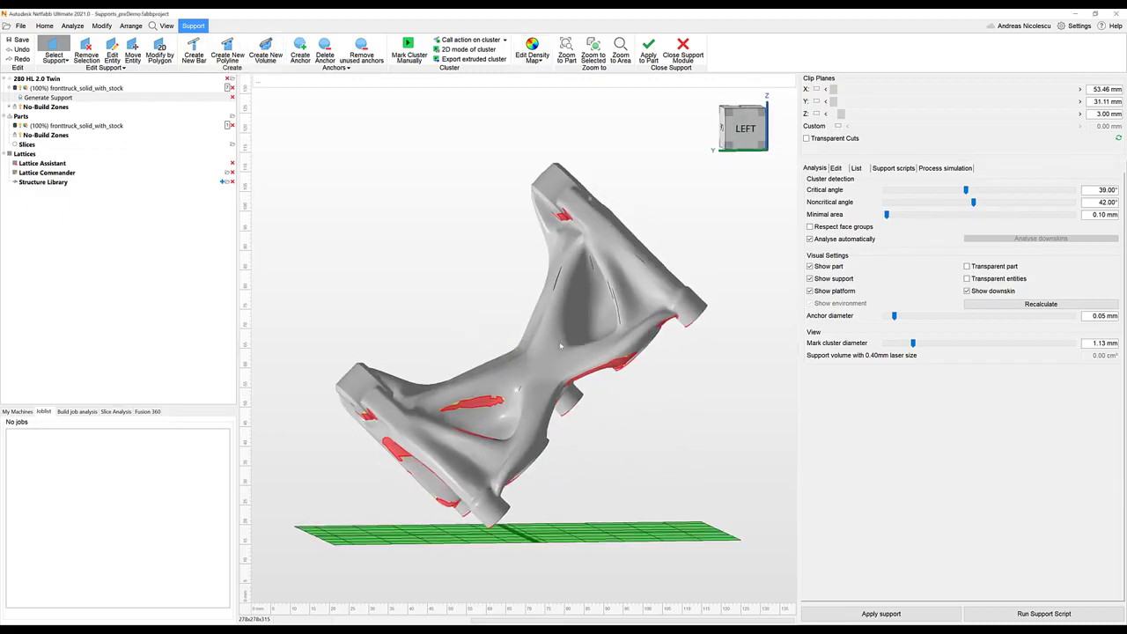
right_drag(537, 377, 431, 327)
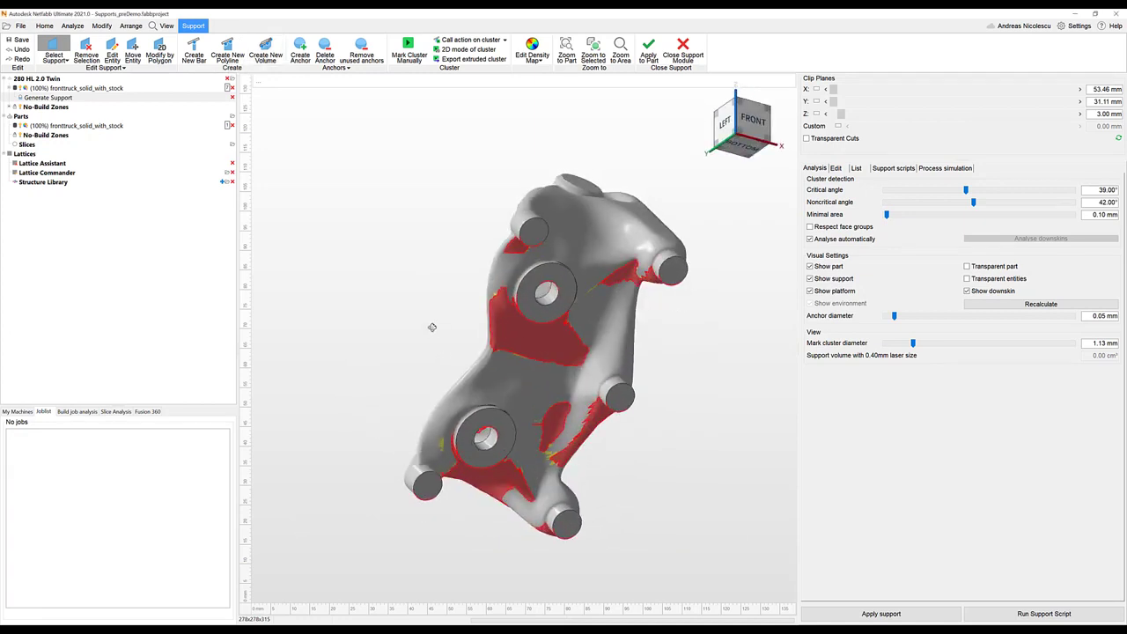
right_drag(493, 367, 528, 332)
right_click(530, 328)
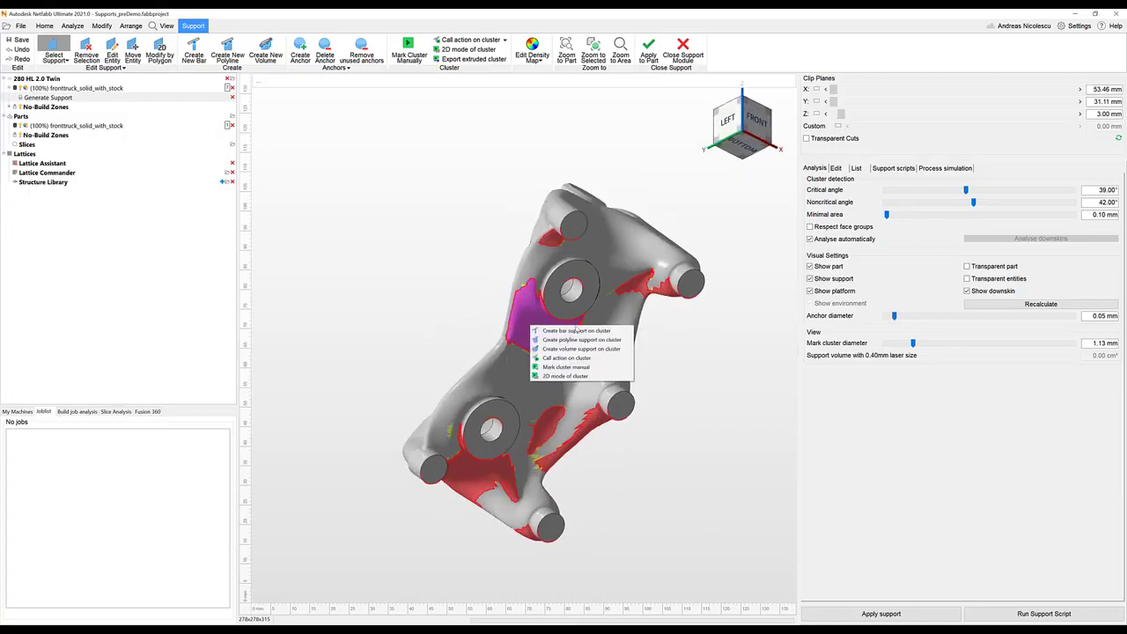
click(582, 352)
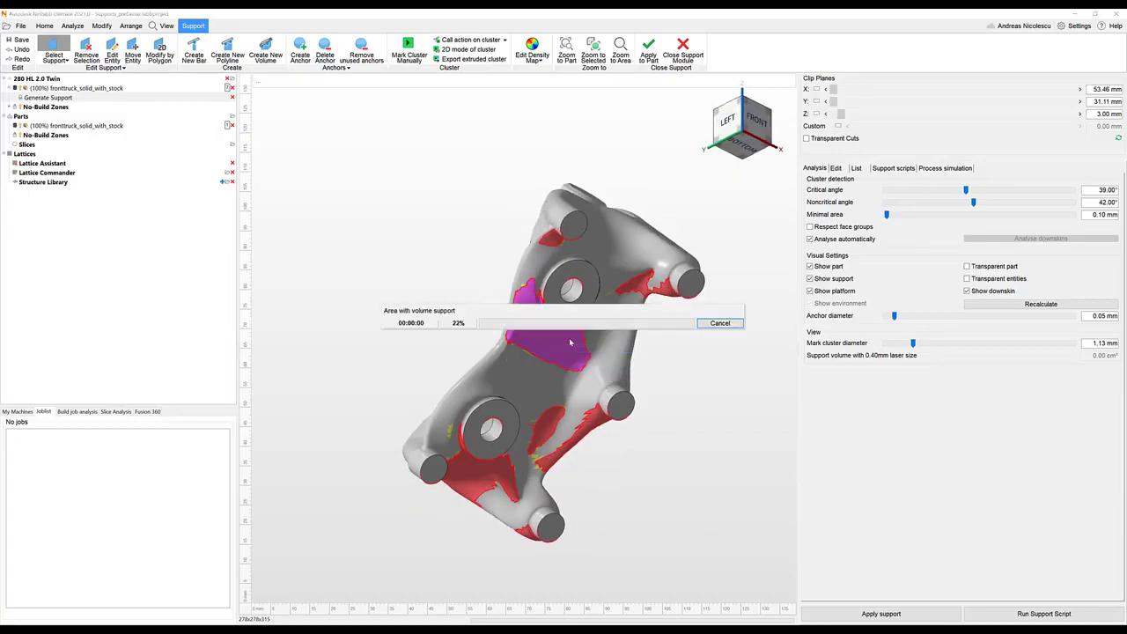
Remove the single volume support from beneath the part
mouse_move(592, 414)
right_down()
mouse_move(454, 419)
mouse_move(584, 406)
right_up()
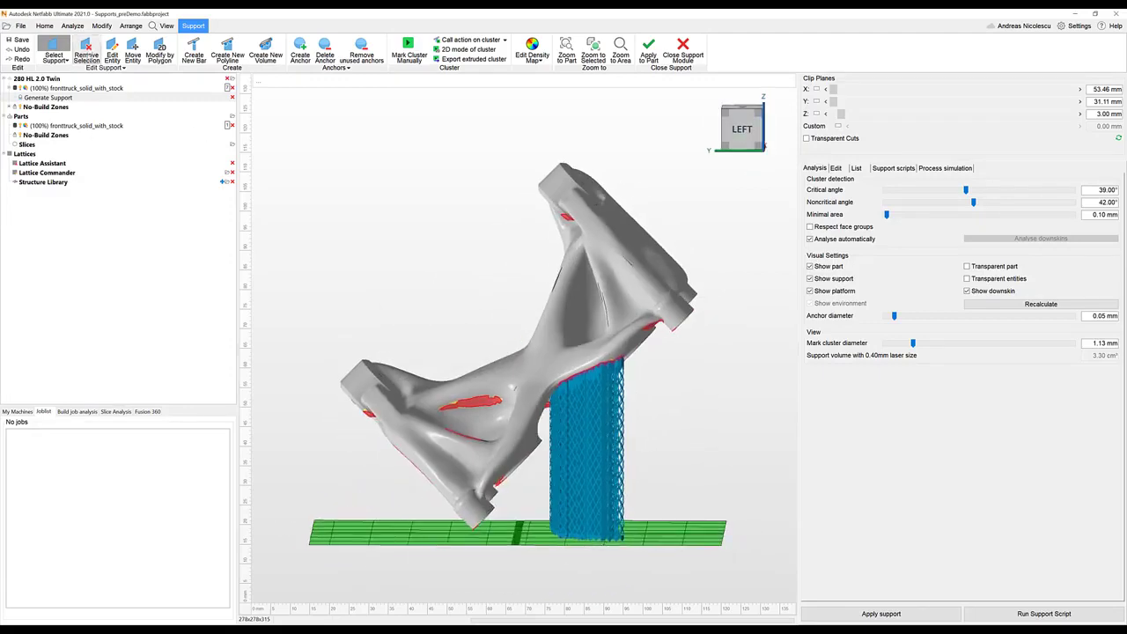
click(576, 418)
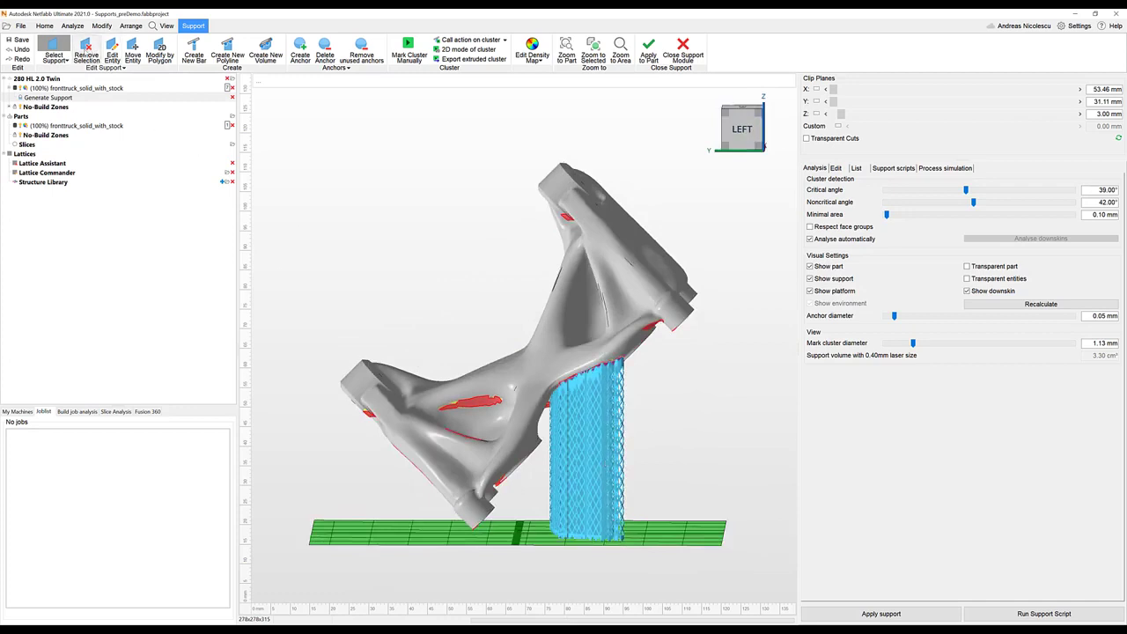
click(87, 51)
Load the SLM support script and expand the parameters of its area with volume support action
right_drag(517, 343, 475, 337)
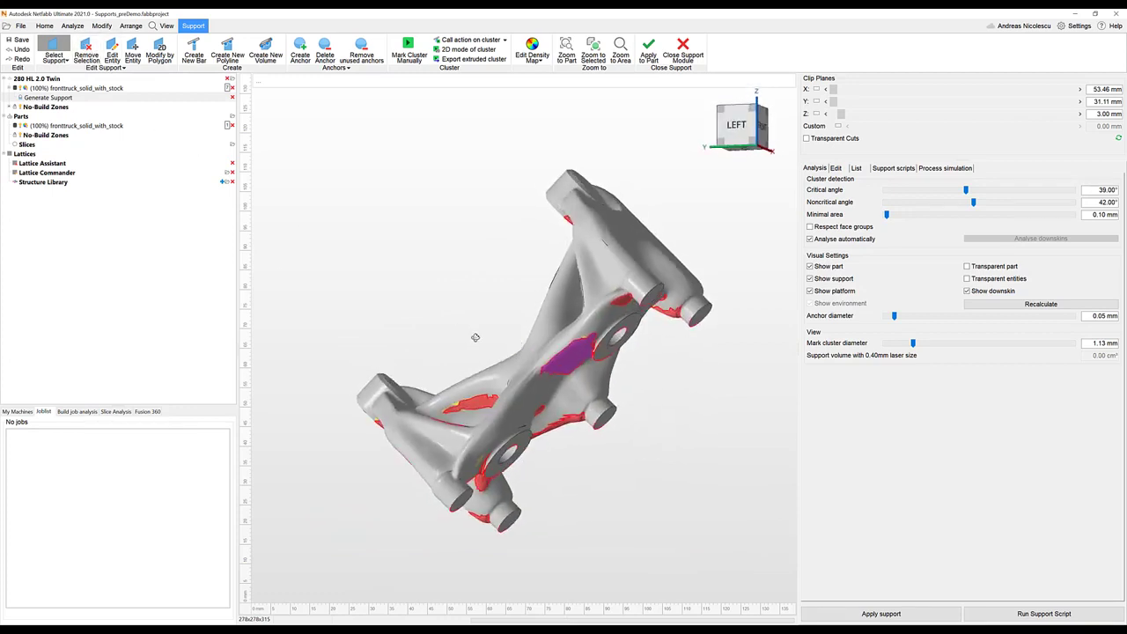
click(895, 168)
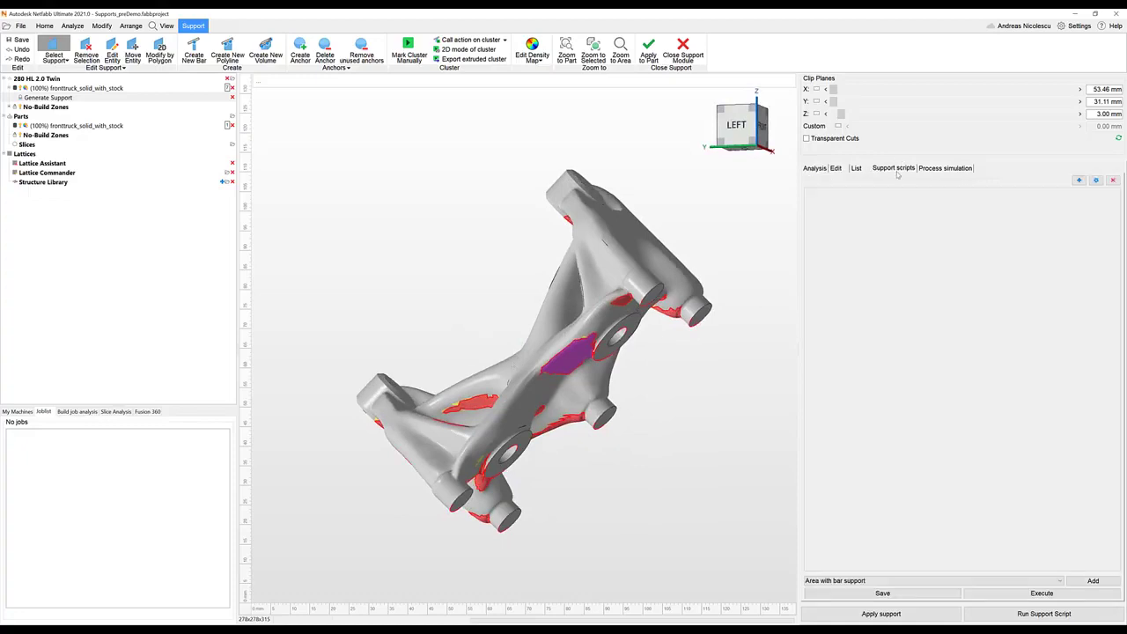
click(892, 180)
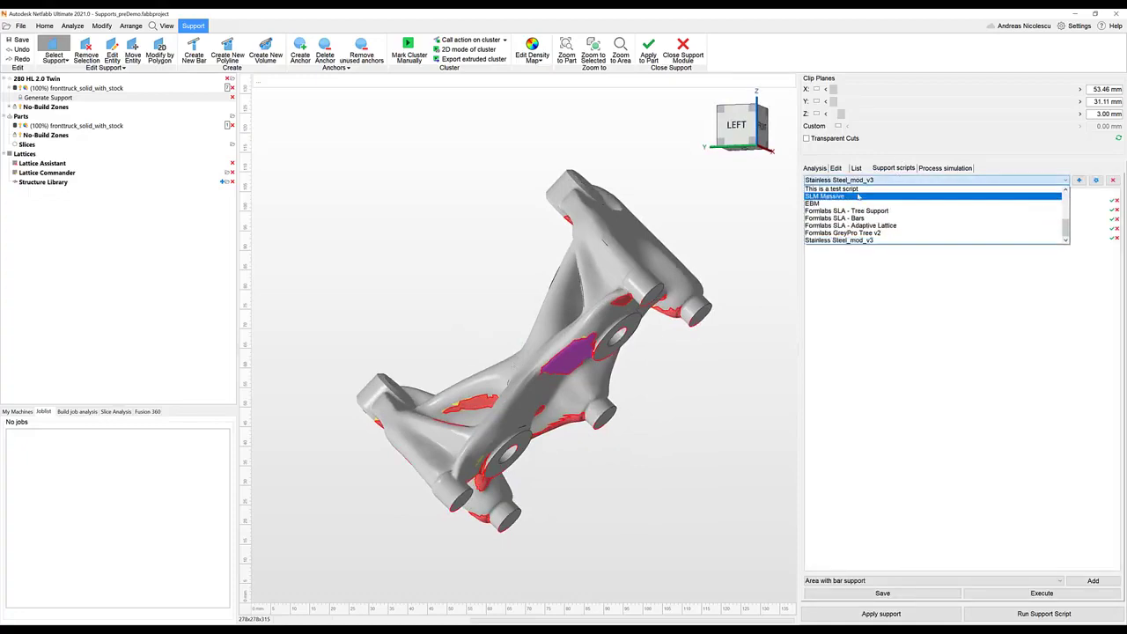
scroll(881, 212, down, 3)
click(856, 192)
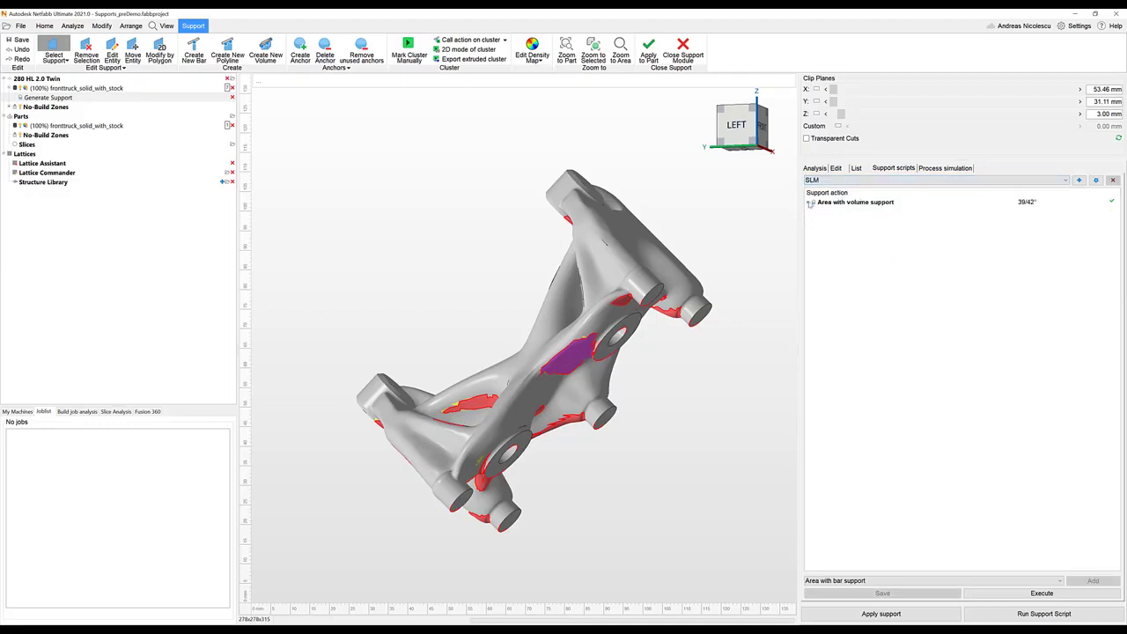
click(810, 203)
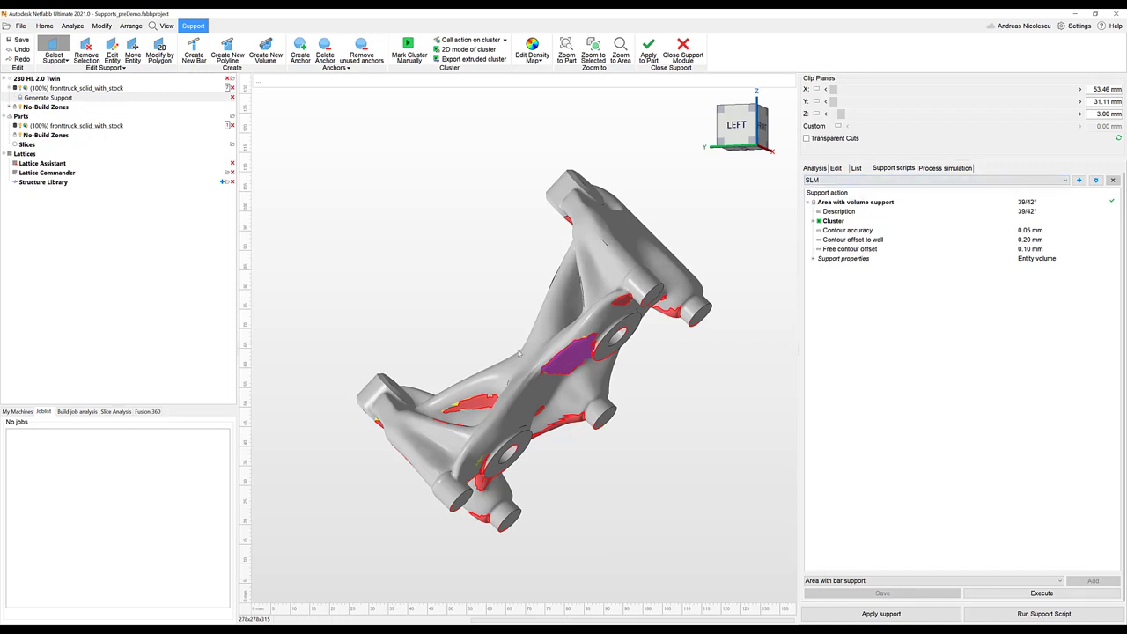
Execute the SLM script on the part and inspect the generated volume supports from below
right_drag(519, 353, 575, 391)
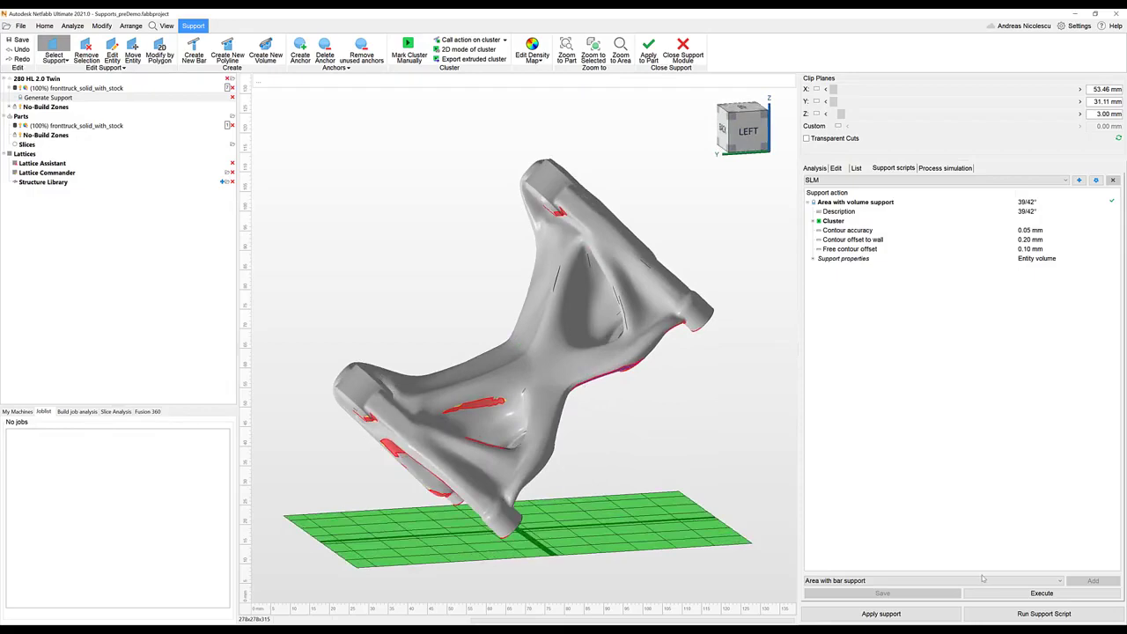
right_drag(624, 446, 586, 440)
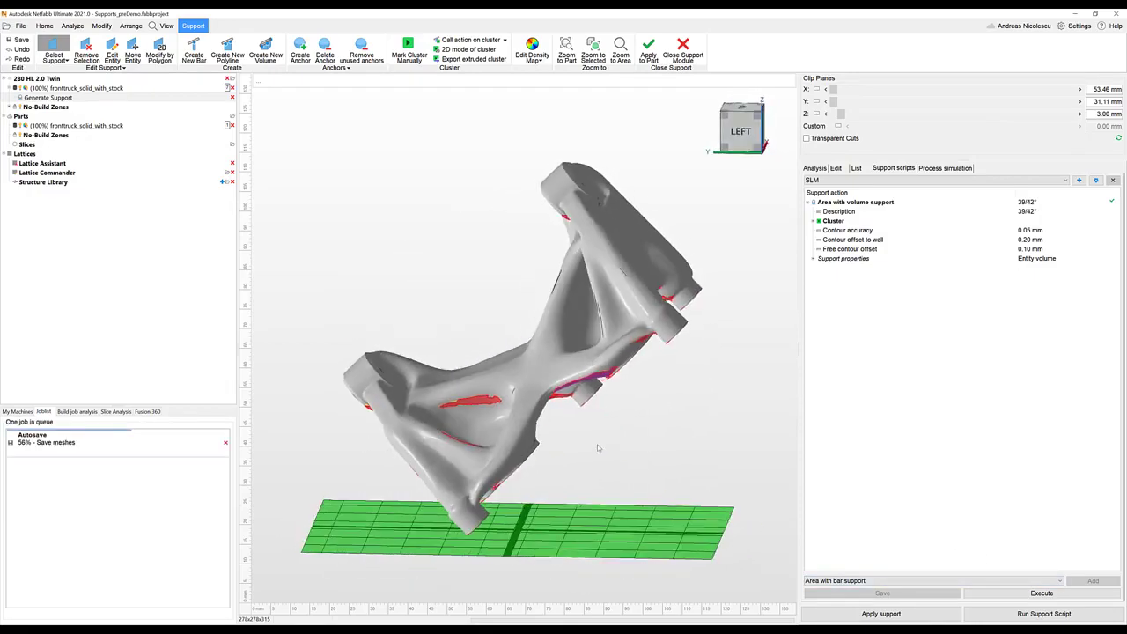
click(1012, 594)
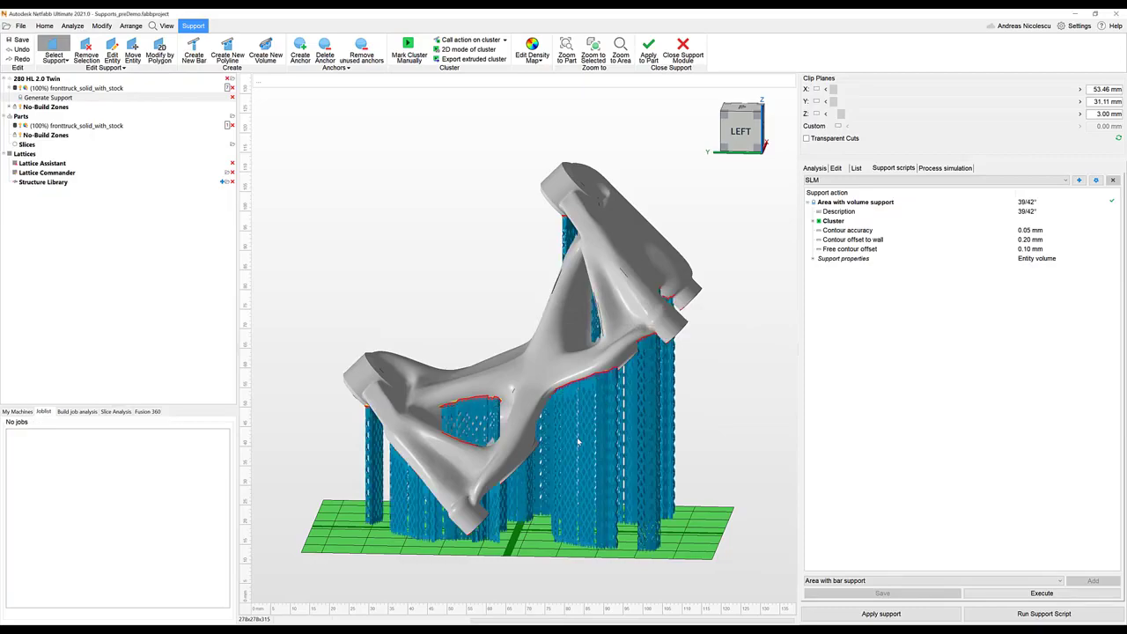
right_drag(515, 392, 623, 147)
scroll(588, 360, up, 5)
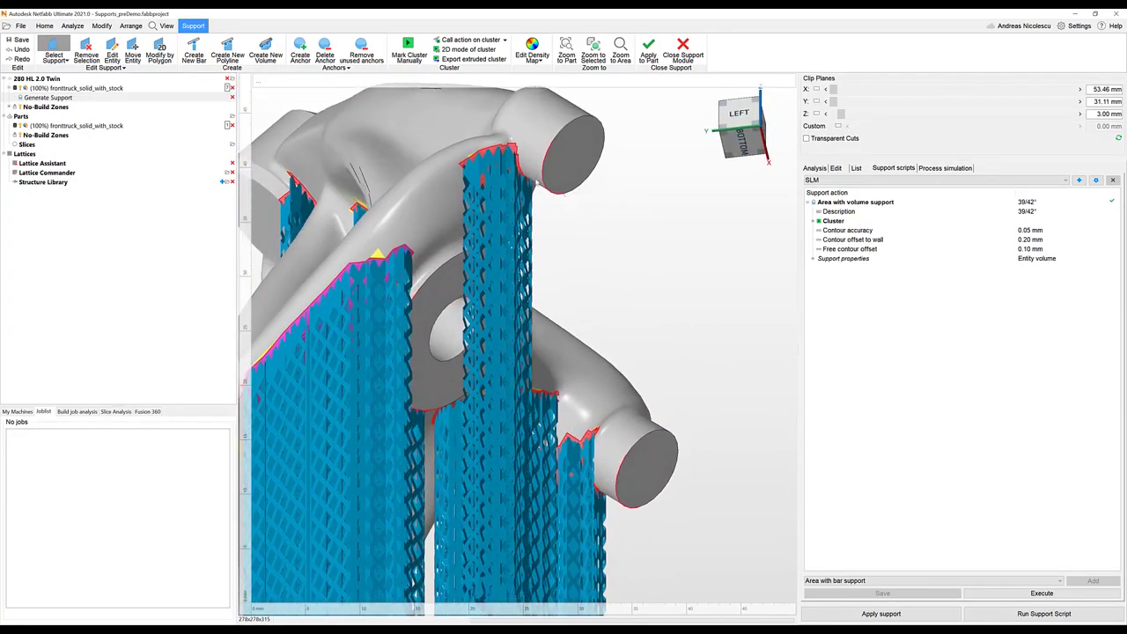
right_drag(528, 335, 379, 368)
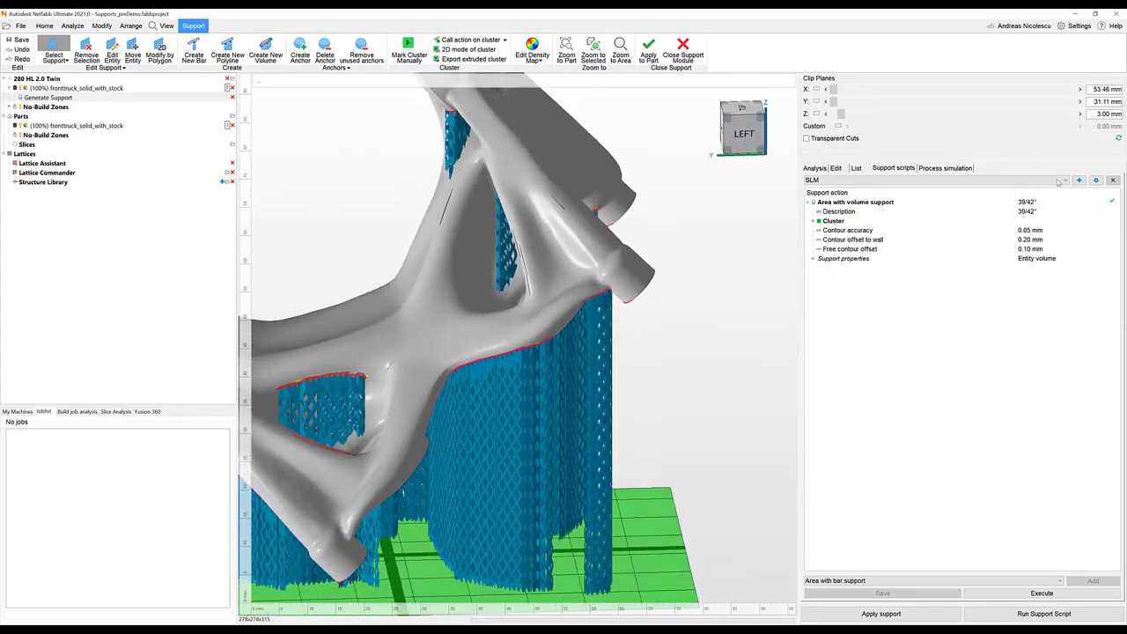
Duplicate the SLM support script under the name SLM_Demoseries
click(1097, 179)
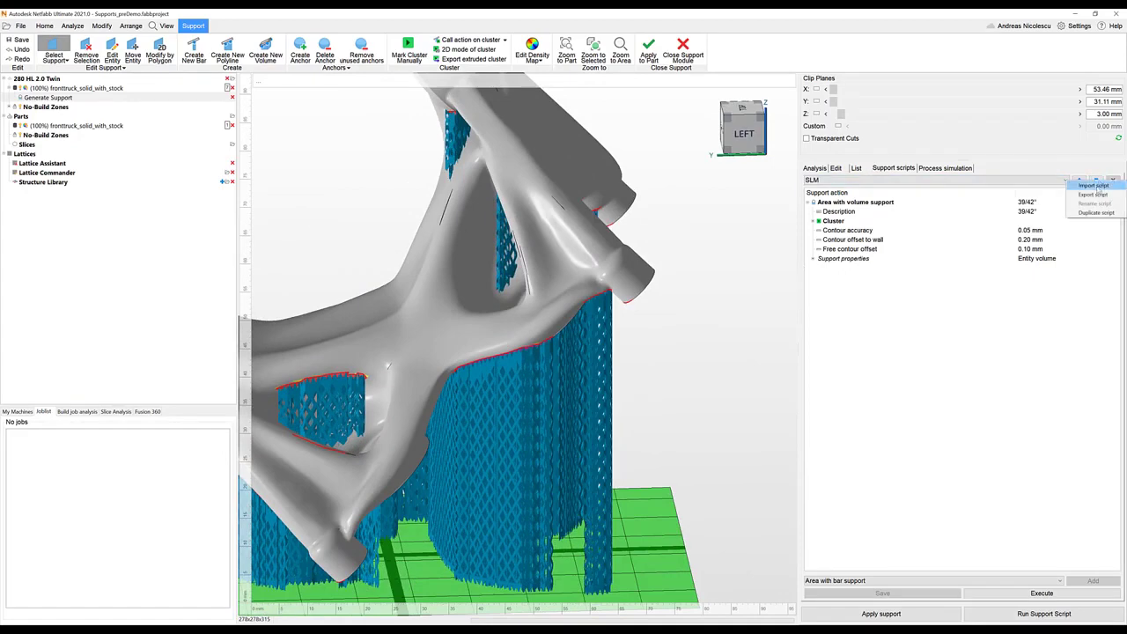
click(1096, 214)
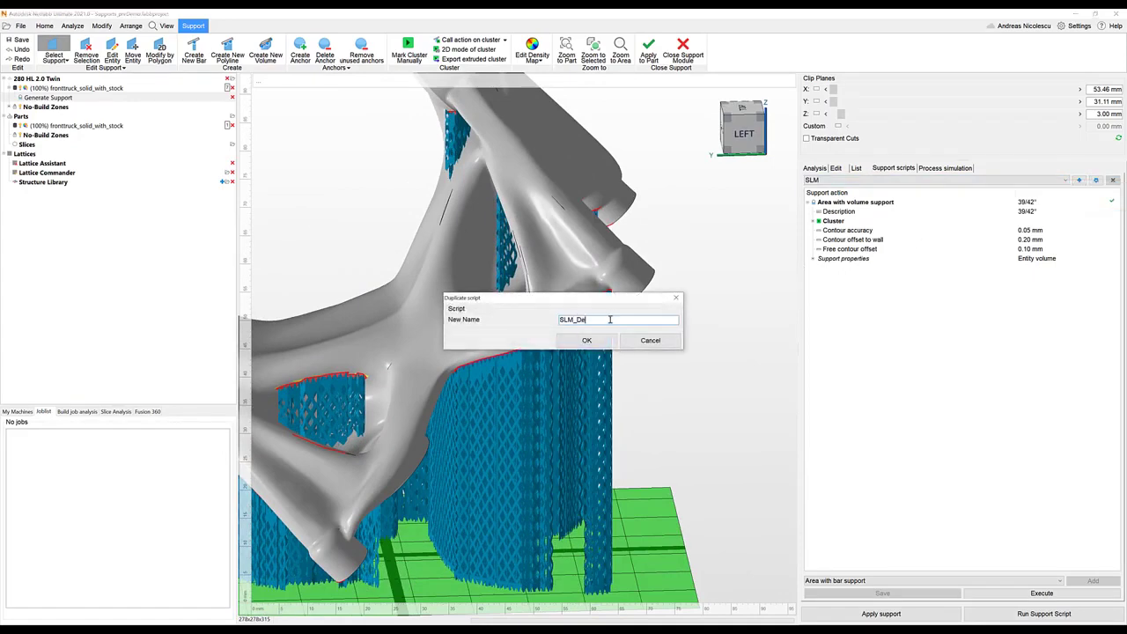
key(Return)
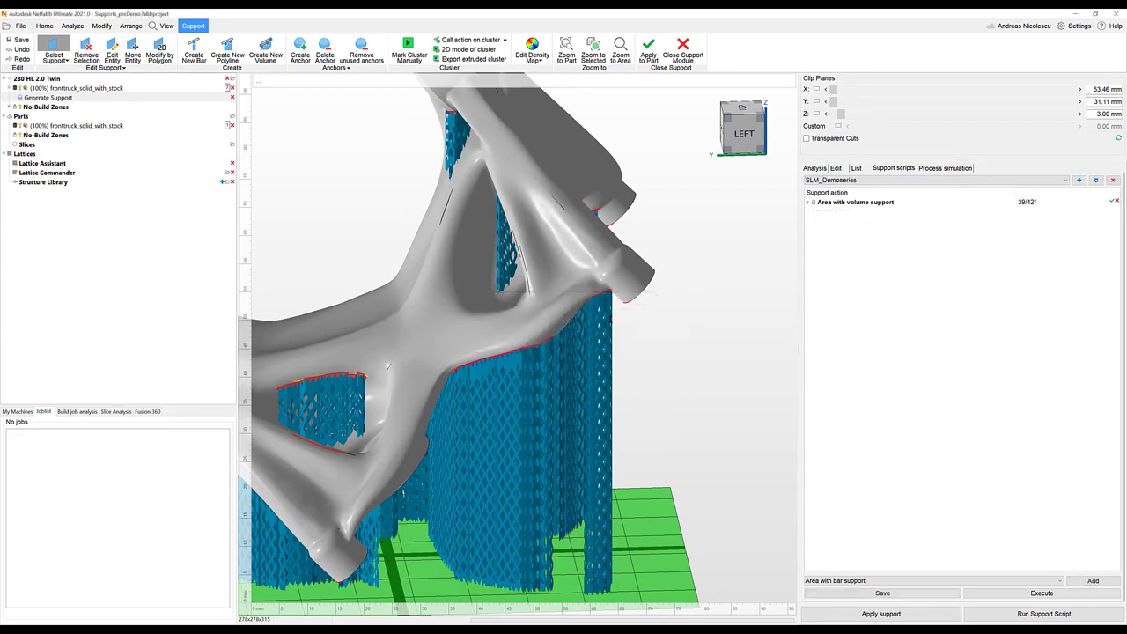
Add an edge with polyline support action to the SLM_Demoseries script
right_drag(437, 332, 429, 302)
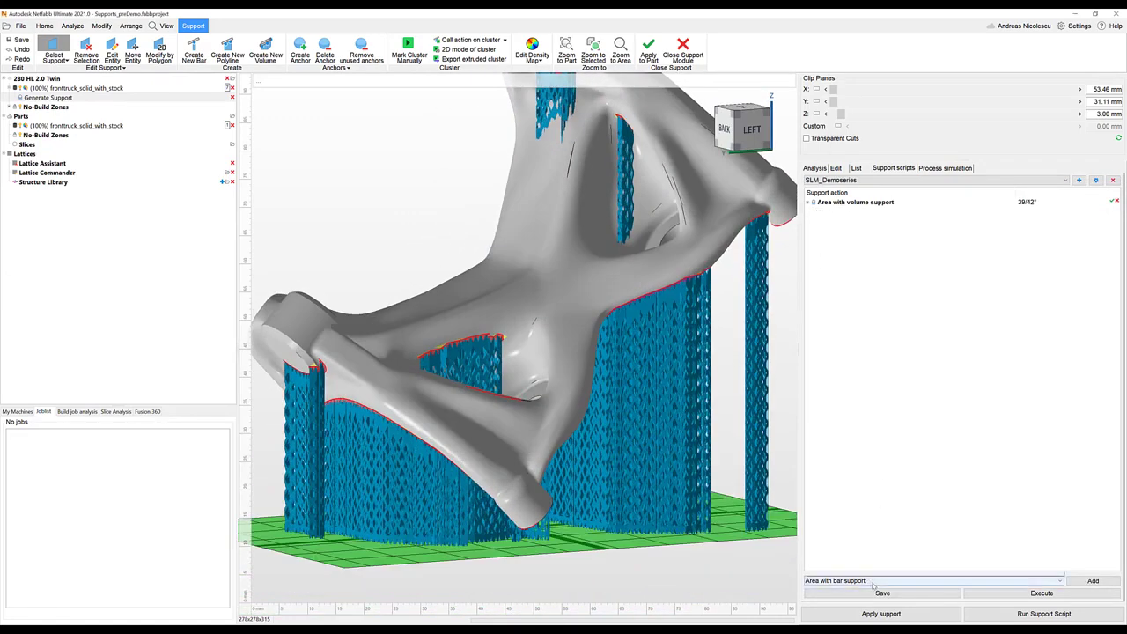
click(872, 581)
click(860, 564)
click(854, 581)
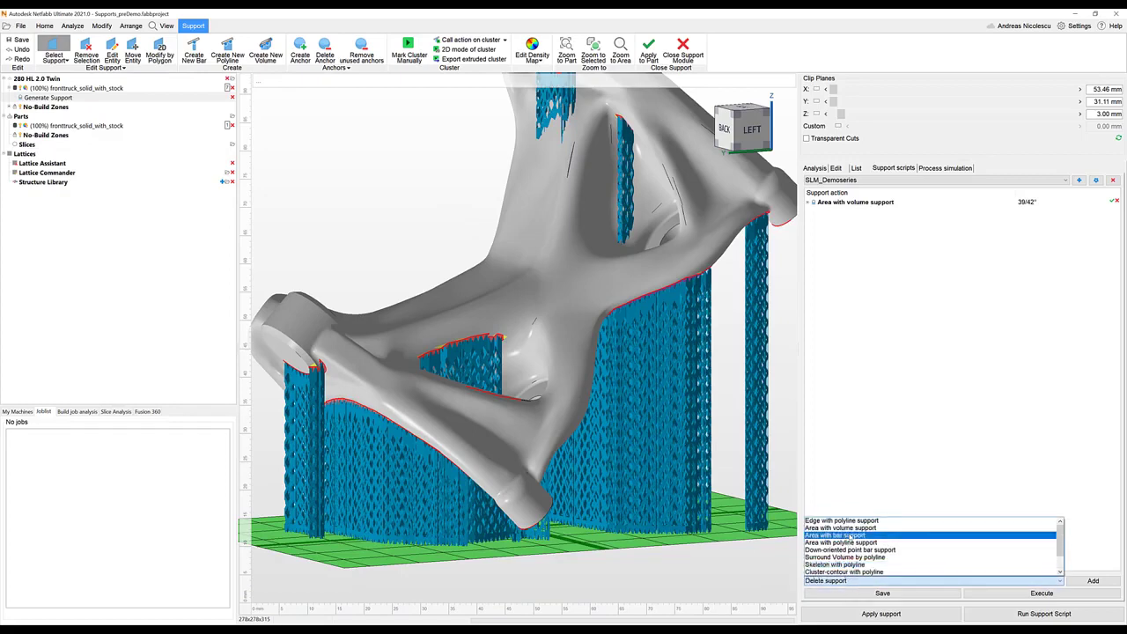
right_drag(730, 393, 630, 234)
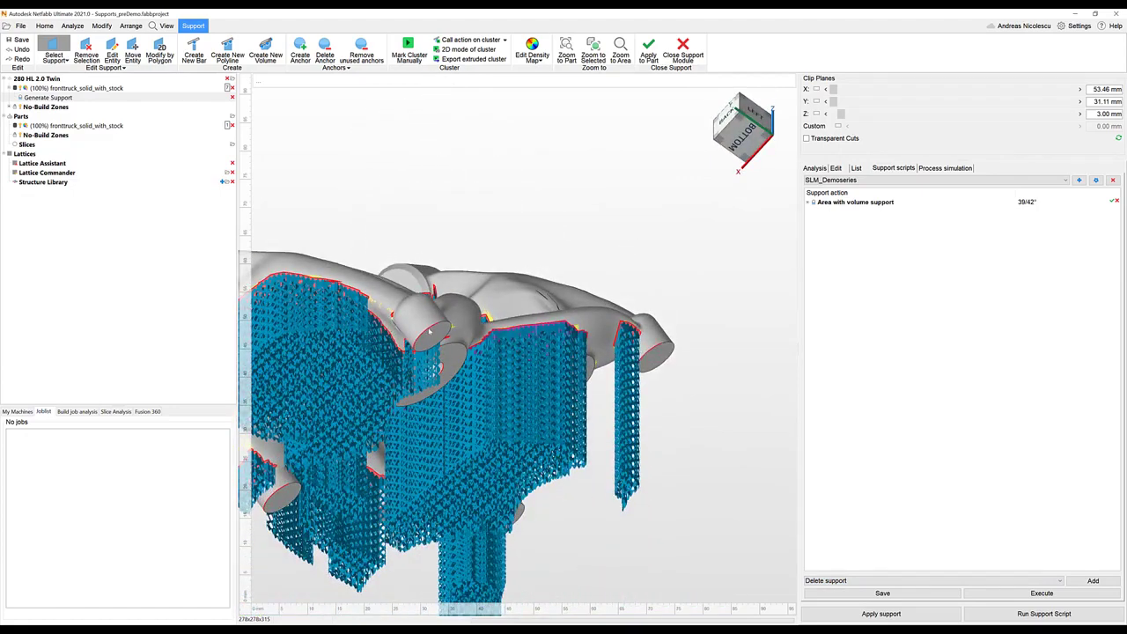
right_drag(418, 350, 493, 387)
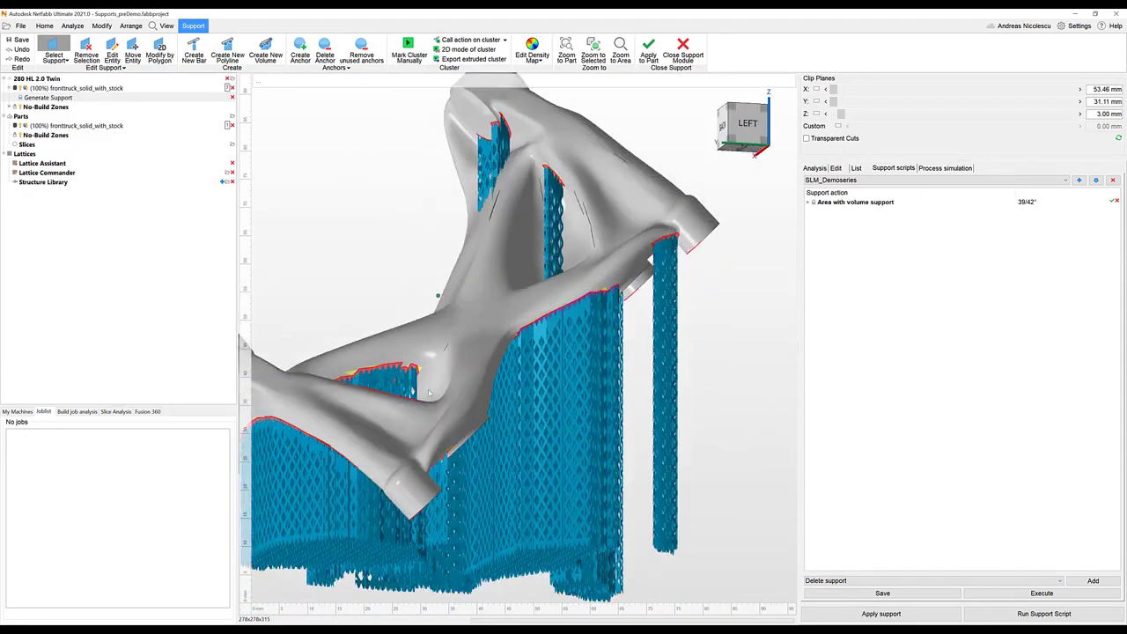
click(911, 582)
scroll(891, 560, up, 1)
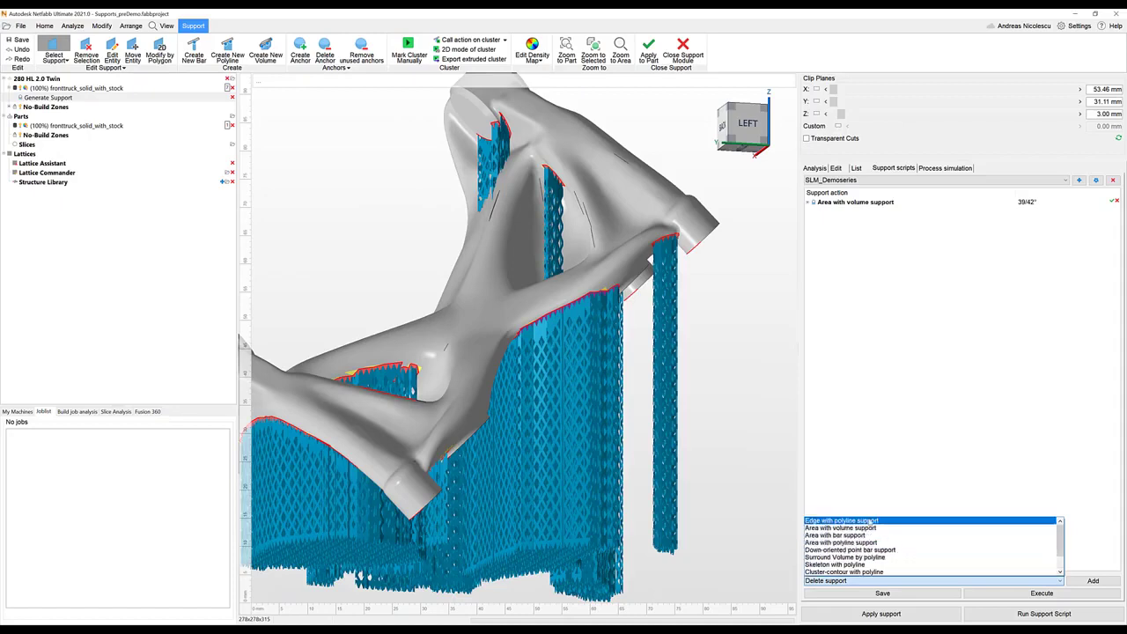
click(841, 521)
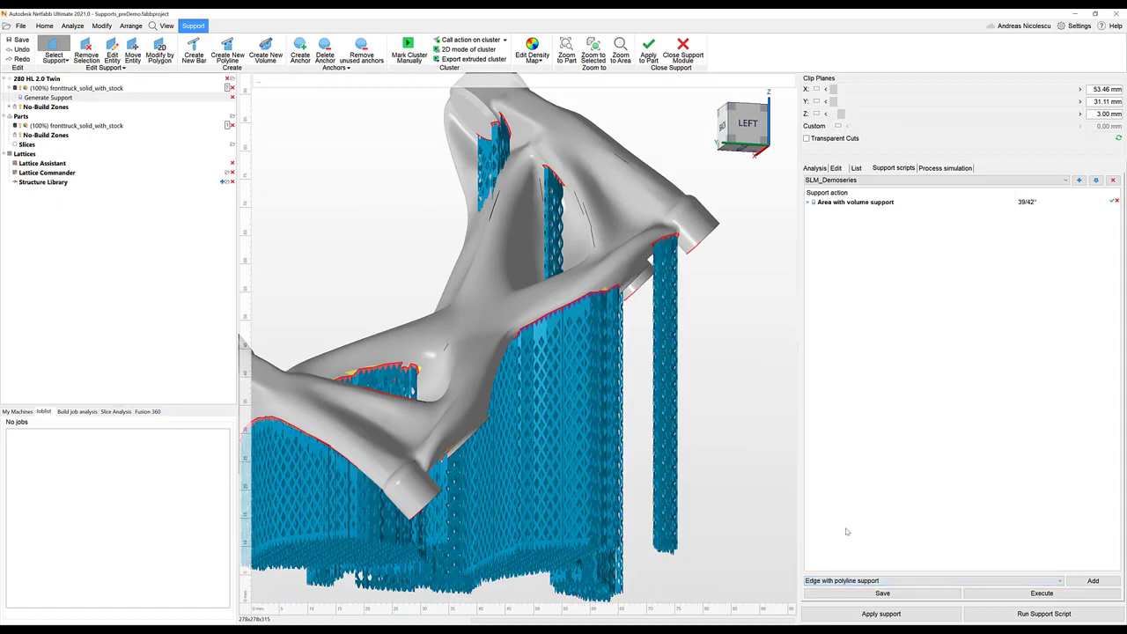
click(1093, 581)
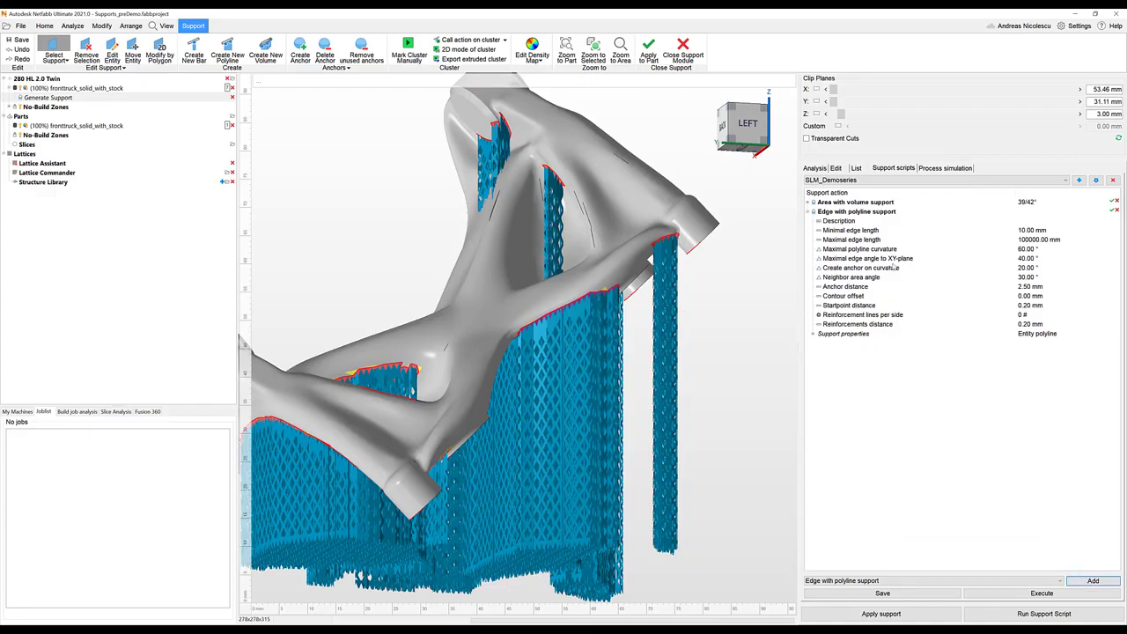
Set the polyline action's maximal edge angle to XY-plane to 60° and execute the script
click(1021, 258)
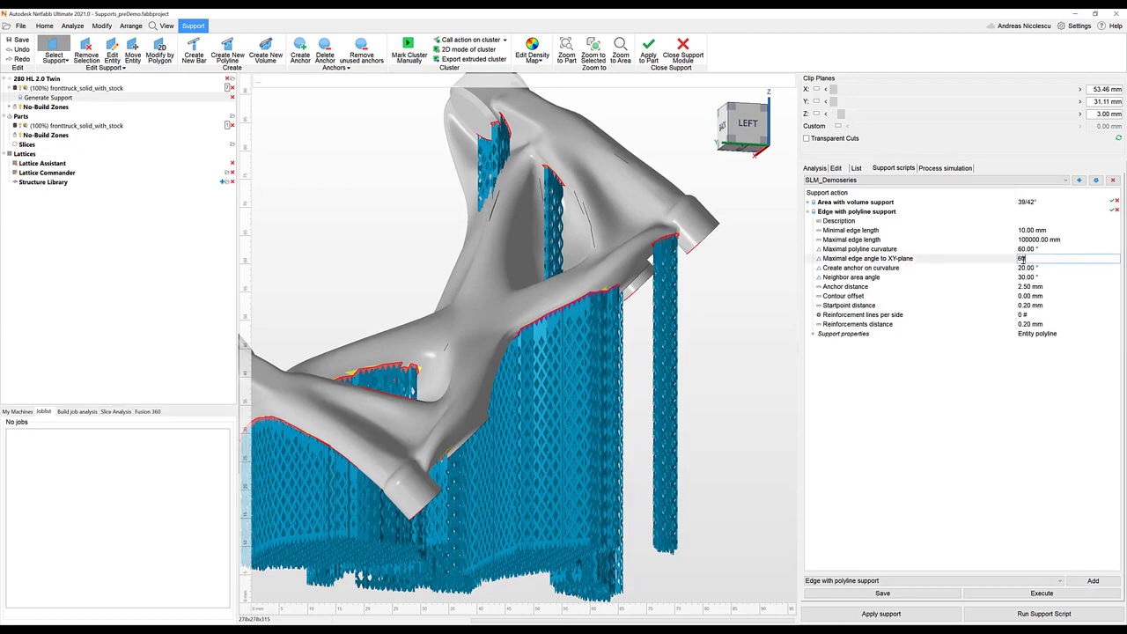
key(Return)
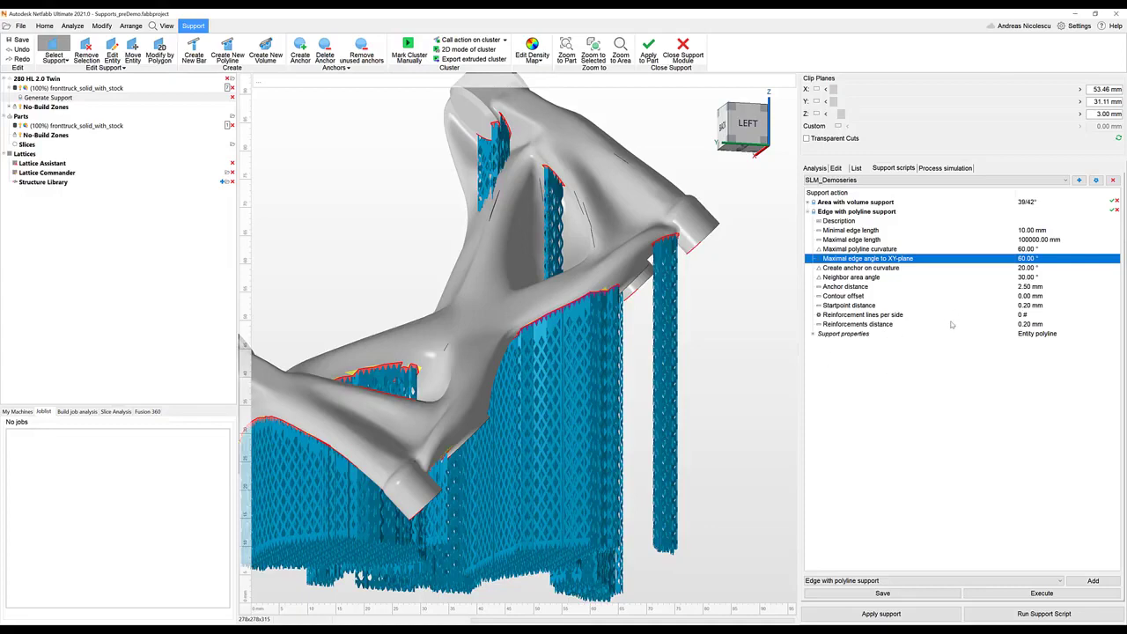
click(1006, 595)
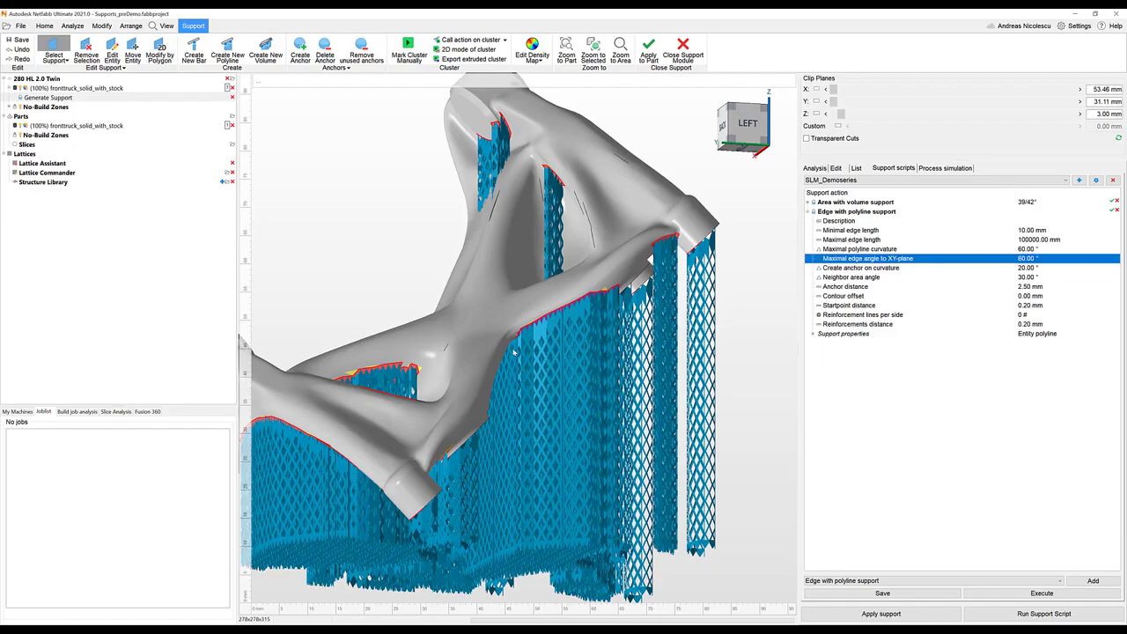
Examine the generated edge polyline supports from several sides, including close-ups along the part's lower edges
right_drag(515, 352, 455, 373)
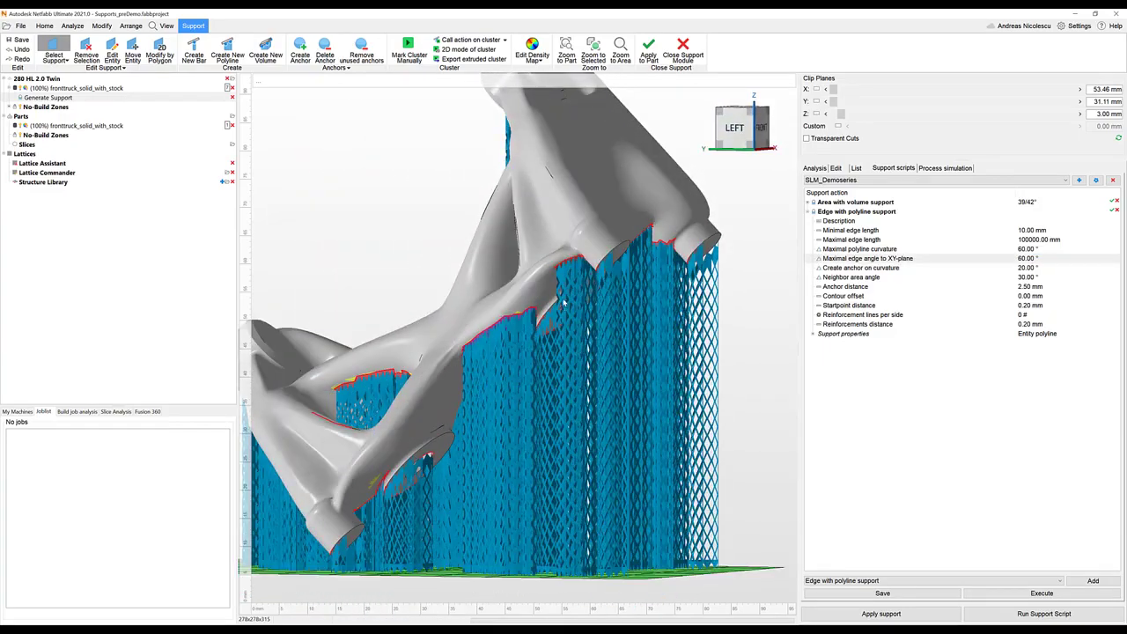
right_drag(564, 302, 693, 383)
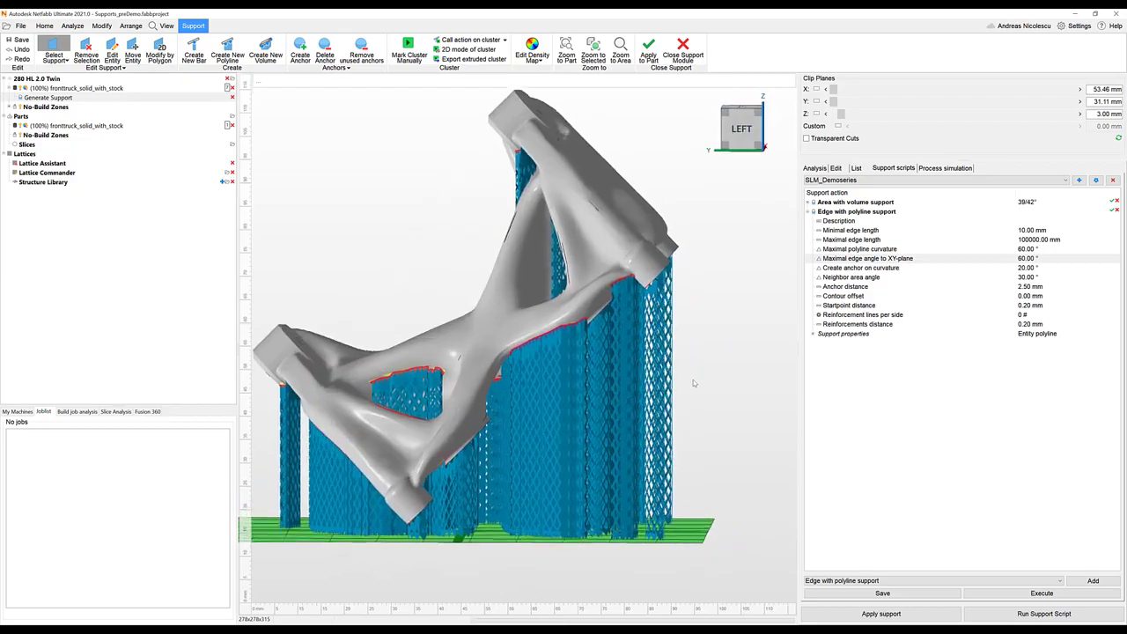
scroll(693, 383, up, 6)
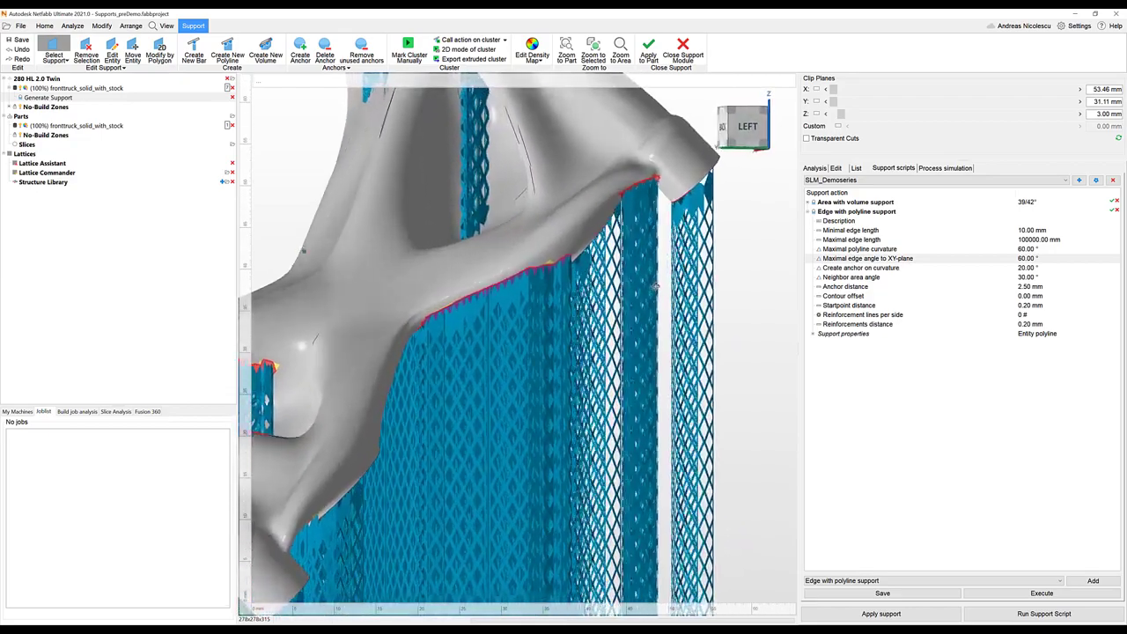
right_drag(654, 285, 611, 295)
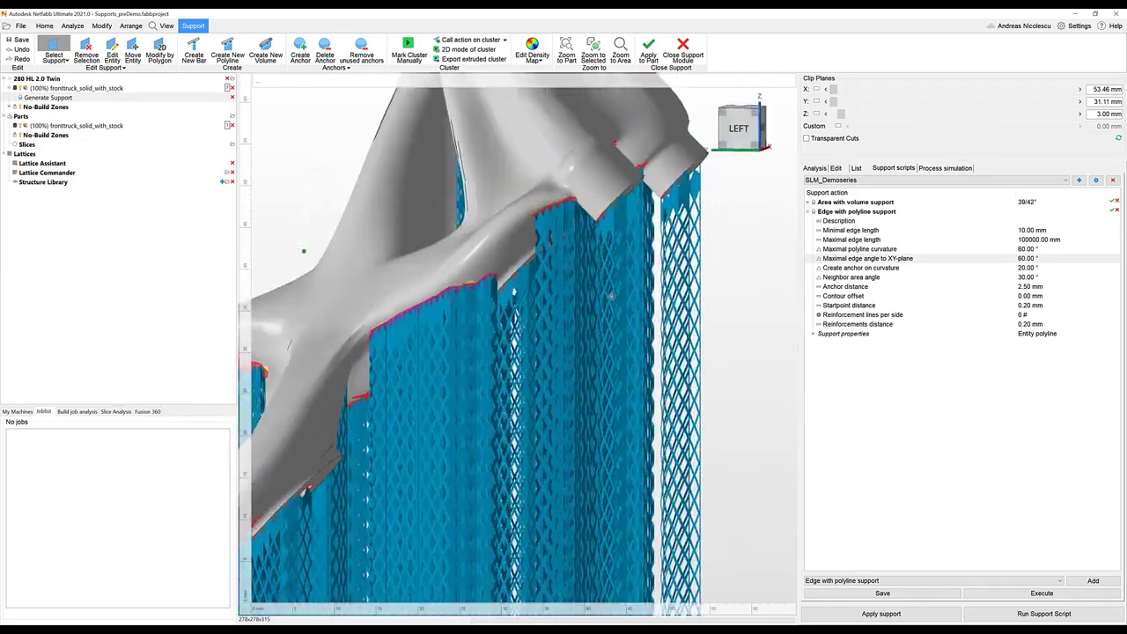
right_drag(513, 291, 521, 293)
scroll(467, 261, up, 4)
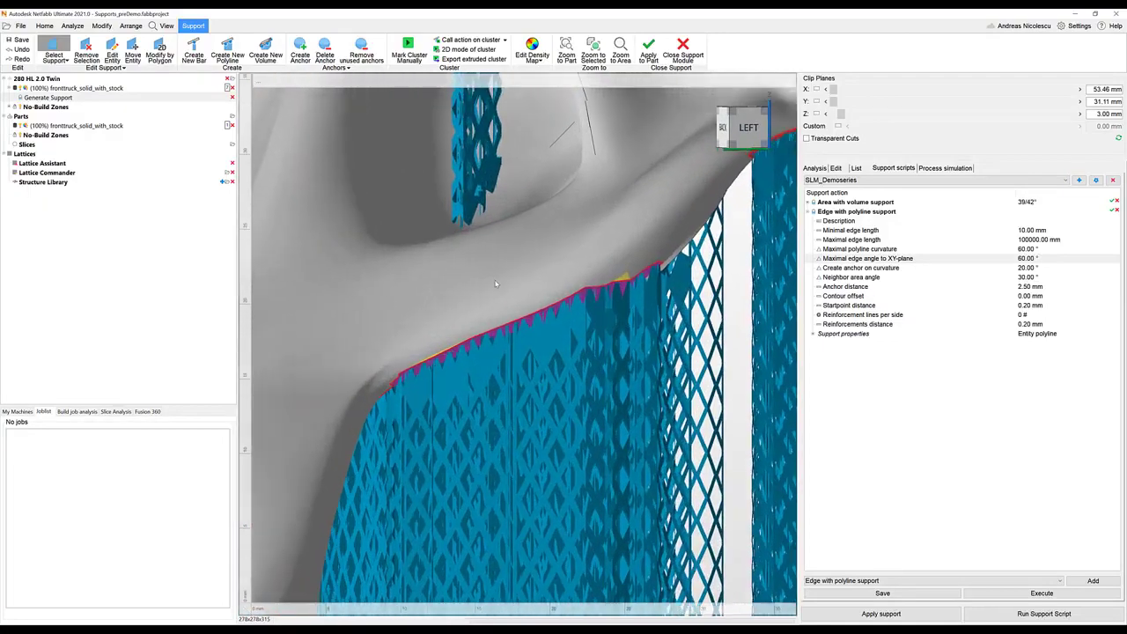
scroll(563, 329, down, 5)
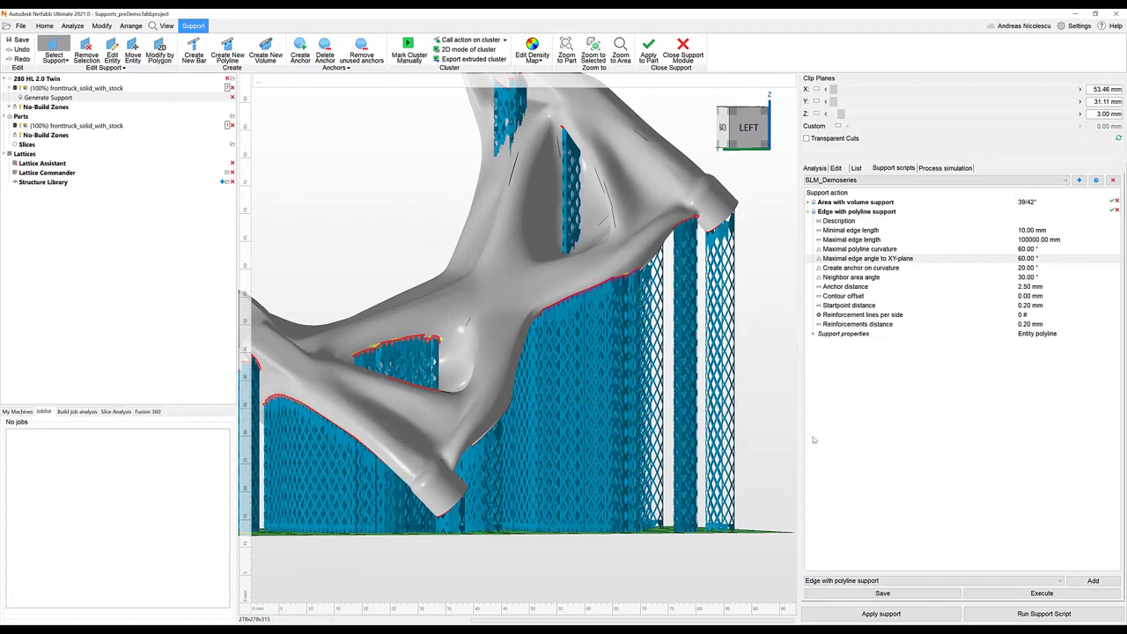
right_drag(479, 429, 458, 261)
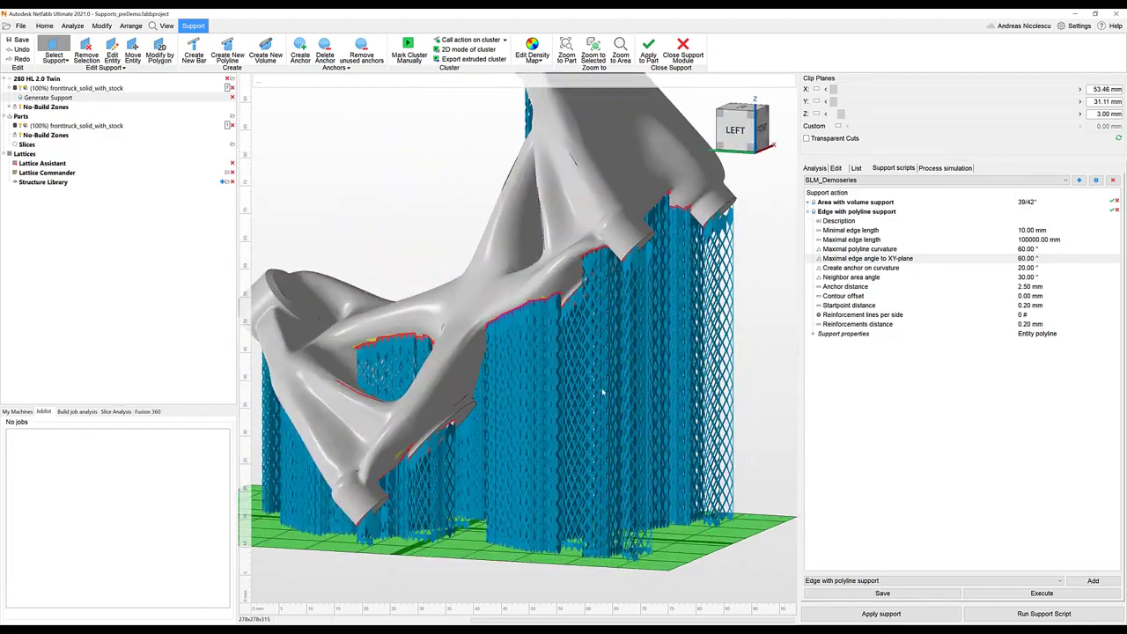
Show the support properties and structure properties of the edge with polyline support action
click(814, 334)
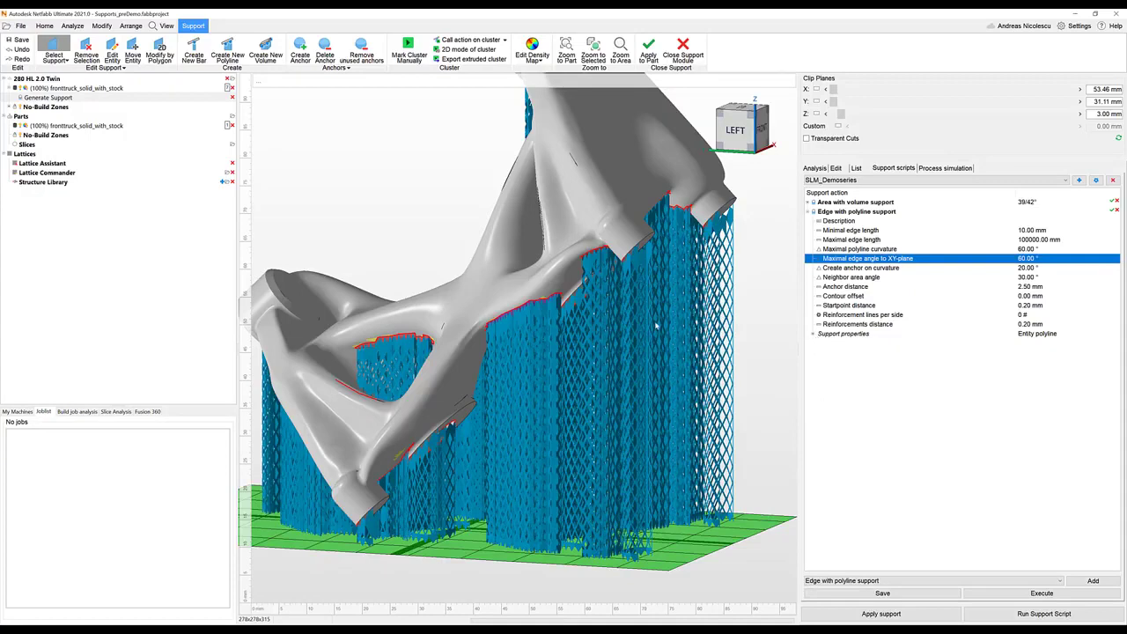
click(814, 335)
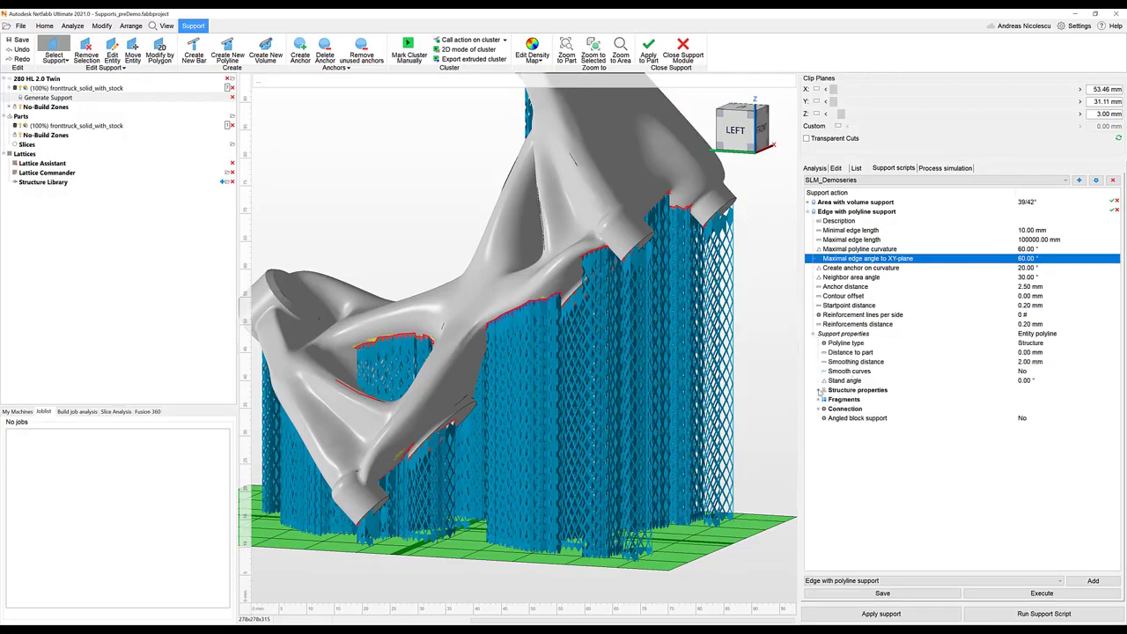
click(819, 390)
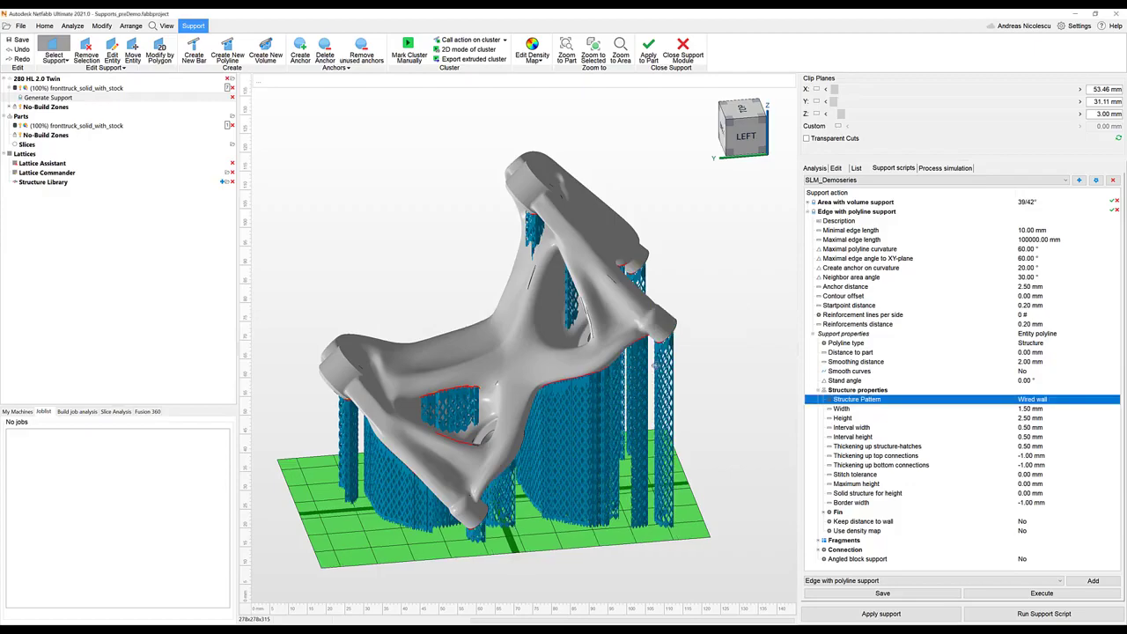
Examine the wired wall structure of the supports up close and where it meets the part
right_drag(654, 365, 590, 331)
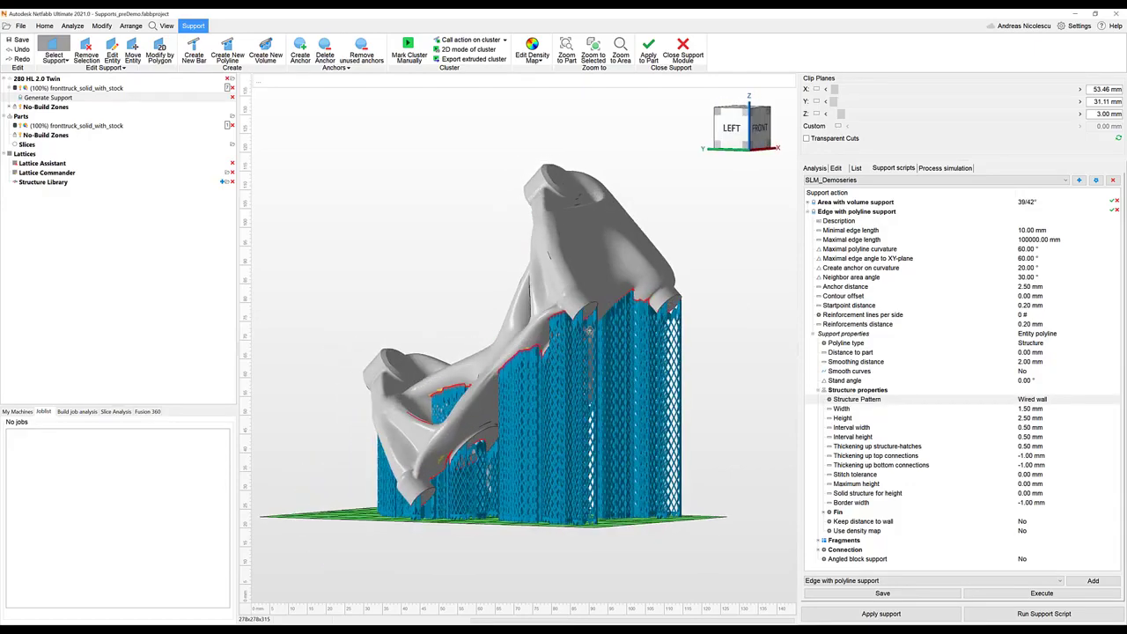
scroll(590, 331, up, 10)
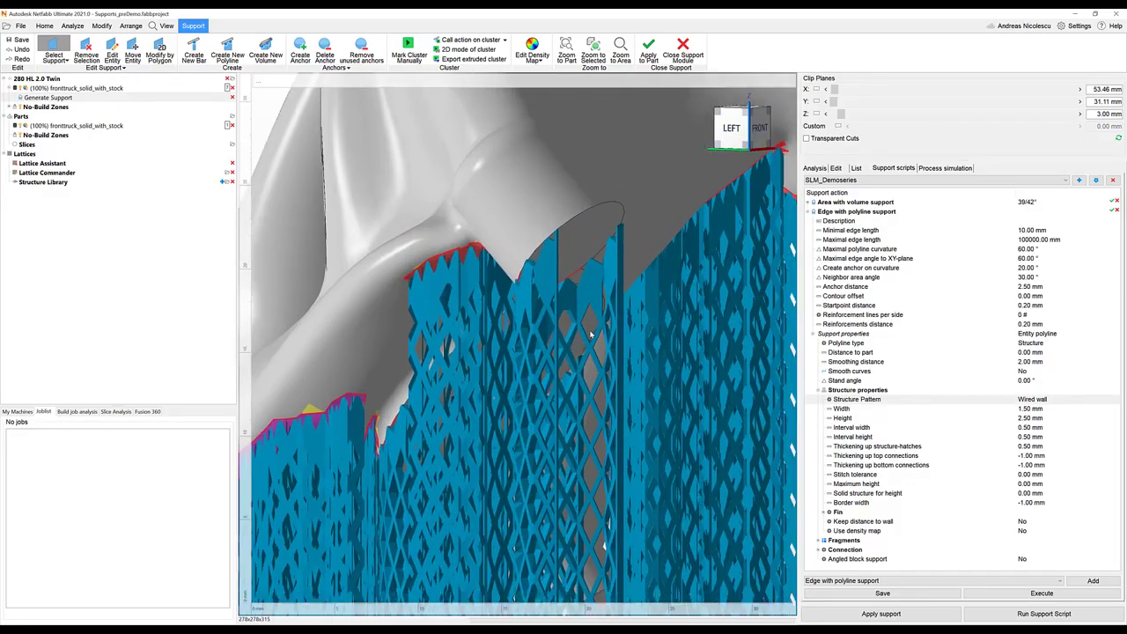
scroll(590, 335, up, 8)
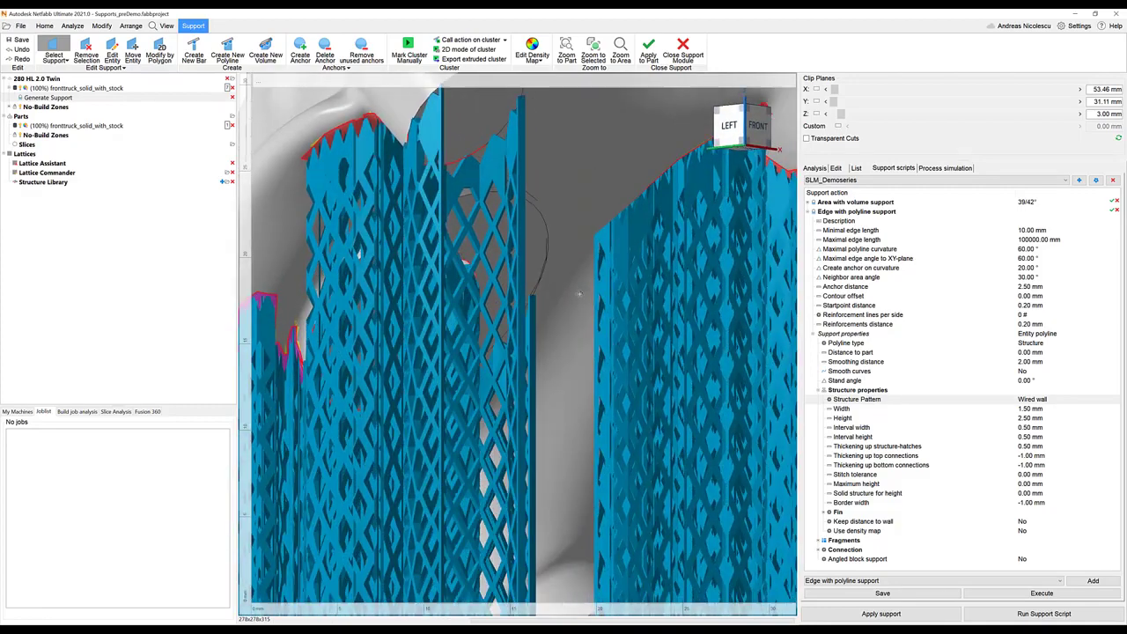
scroll(579, 295, up, 4)
scroll(579, 297, down, 8)
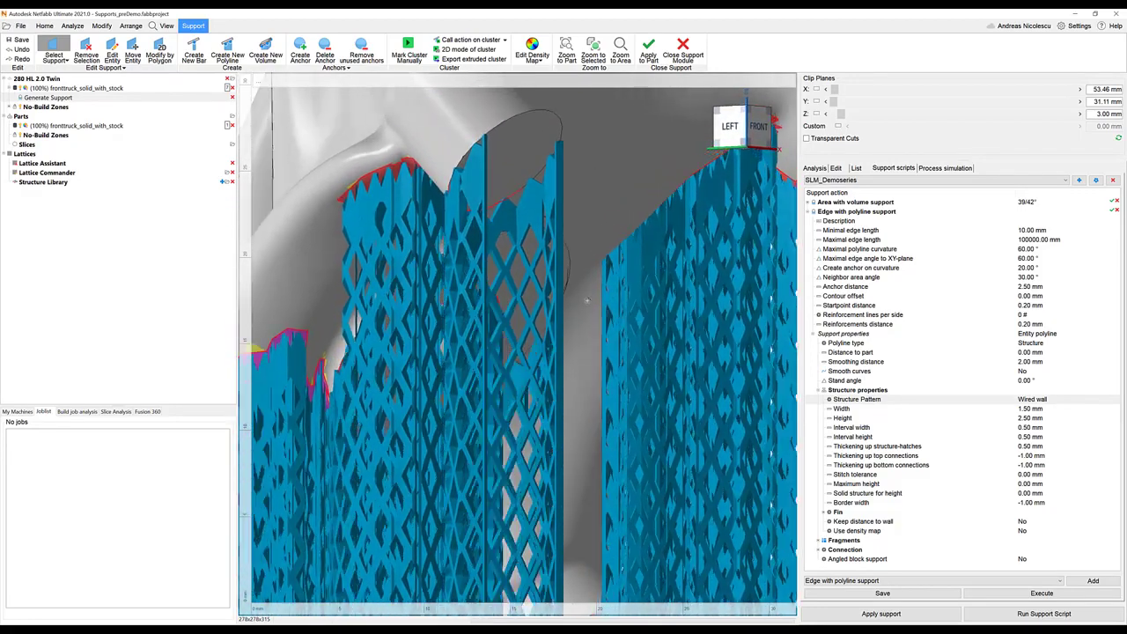
scroll(596, 305, down, 4)
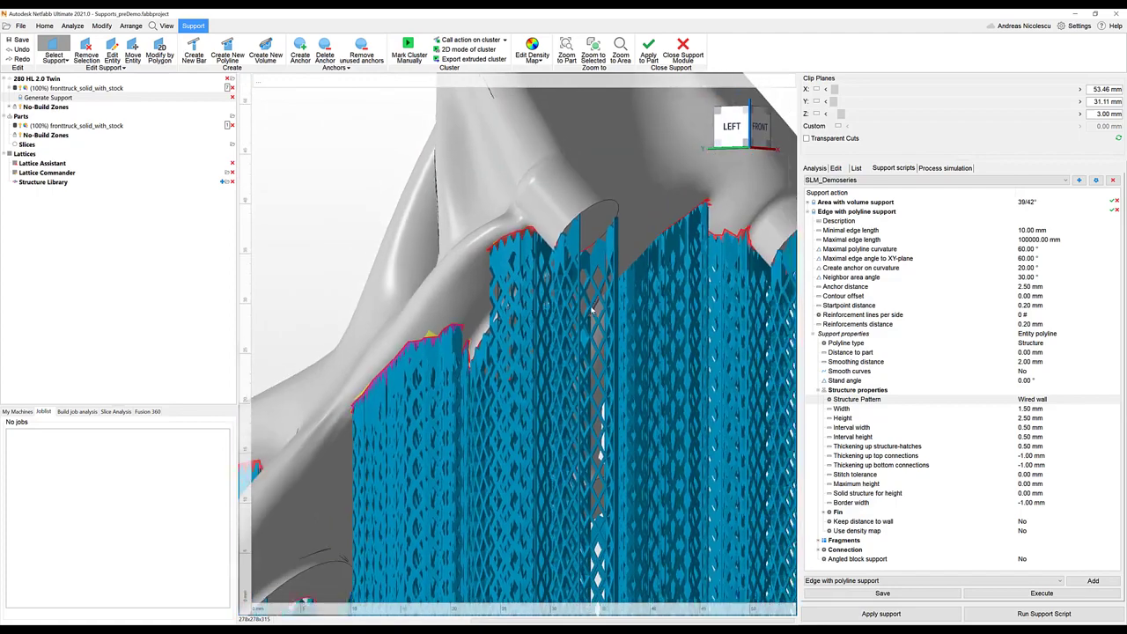
right_drag(561, 338, 648, 361)
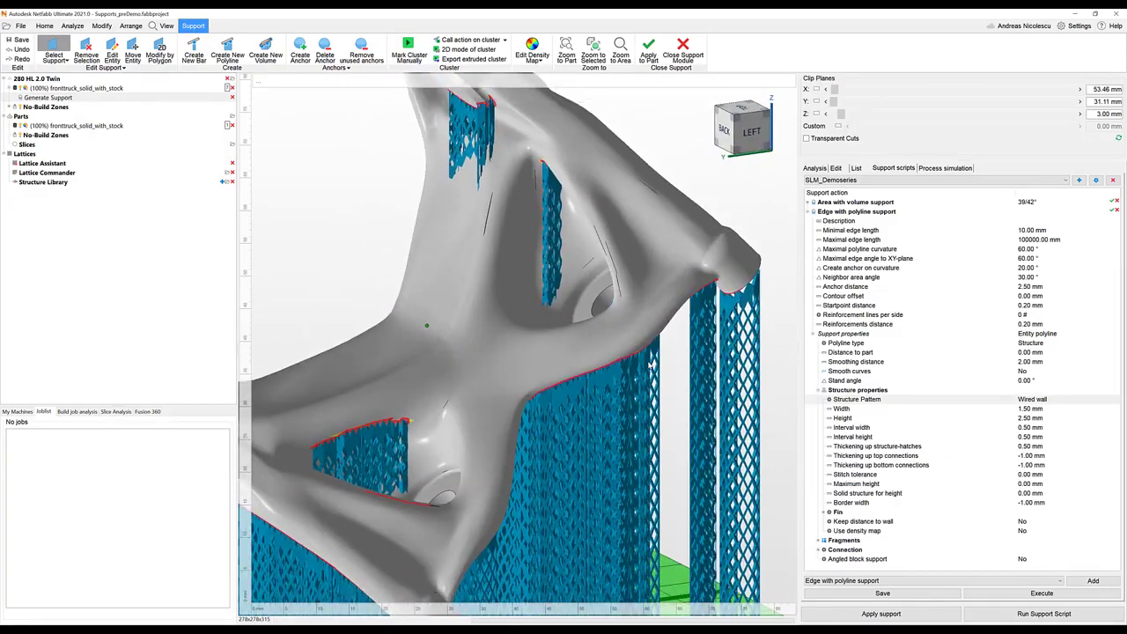
scroll(648, 361, down, 3)
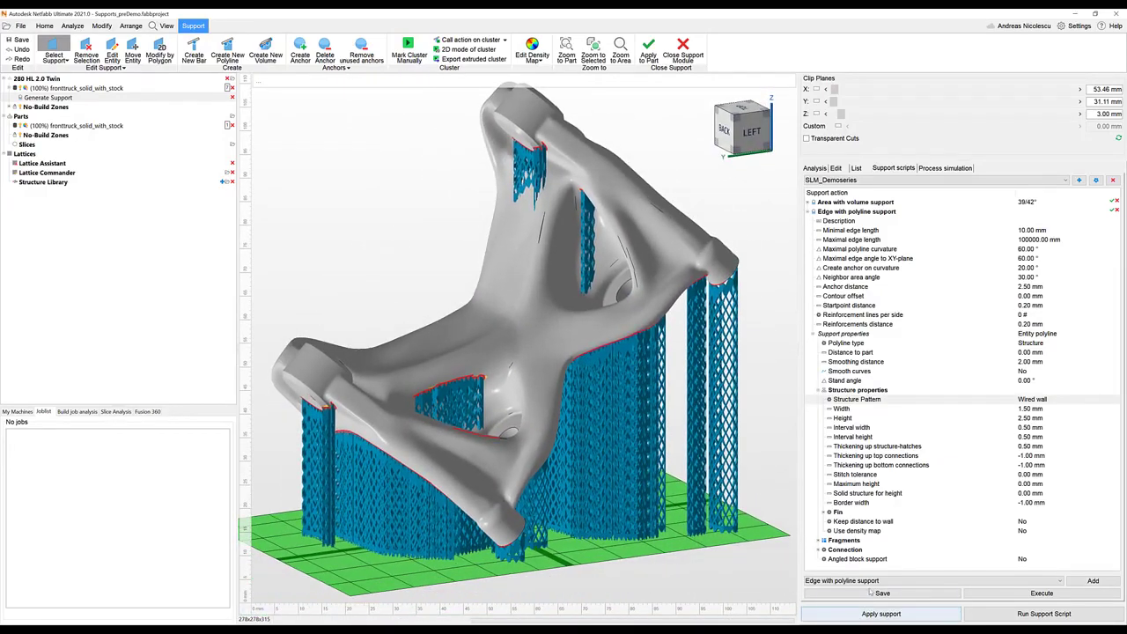
Add an area with bar support action to the SLM_Demoseries script
click(874, 581)
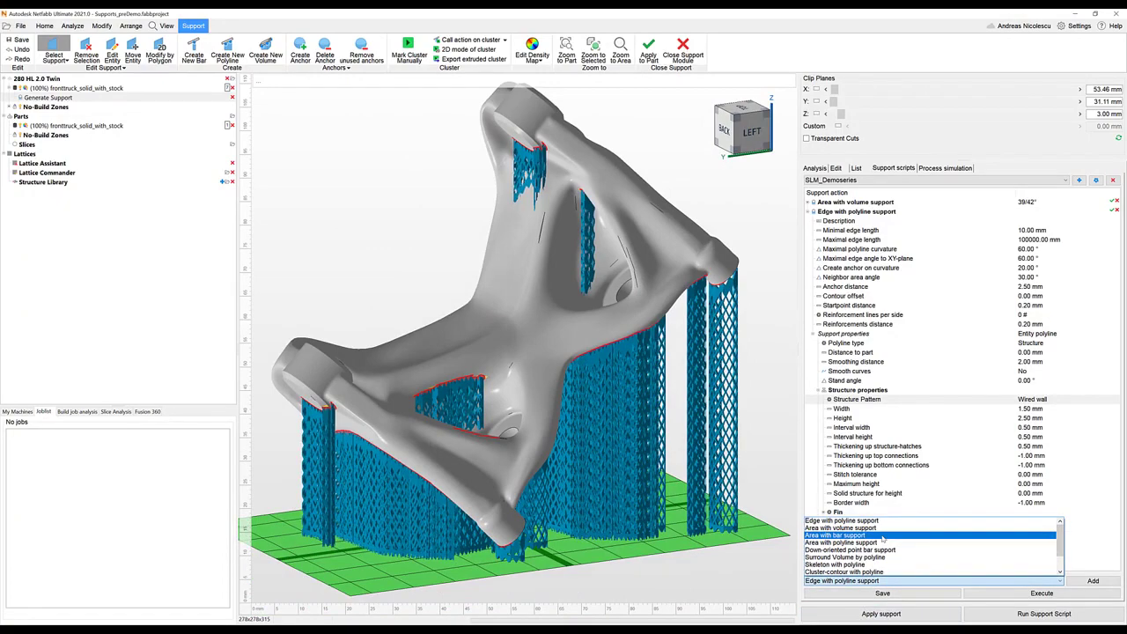
click(872, 534)
right_drag(482, 474, 498, 310)
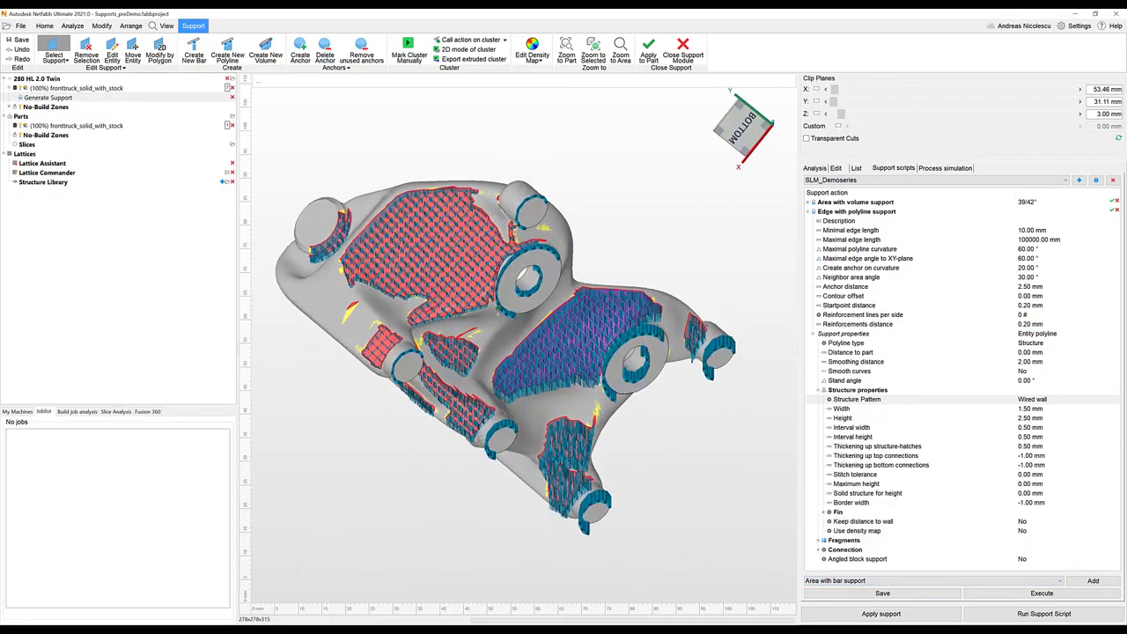
click(1093, 580)
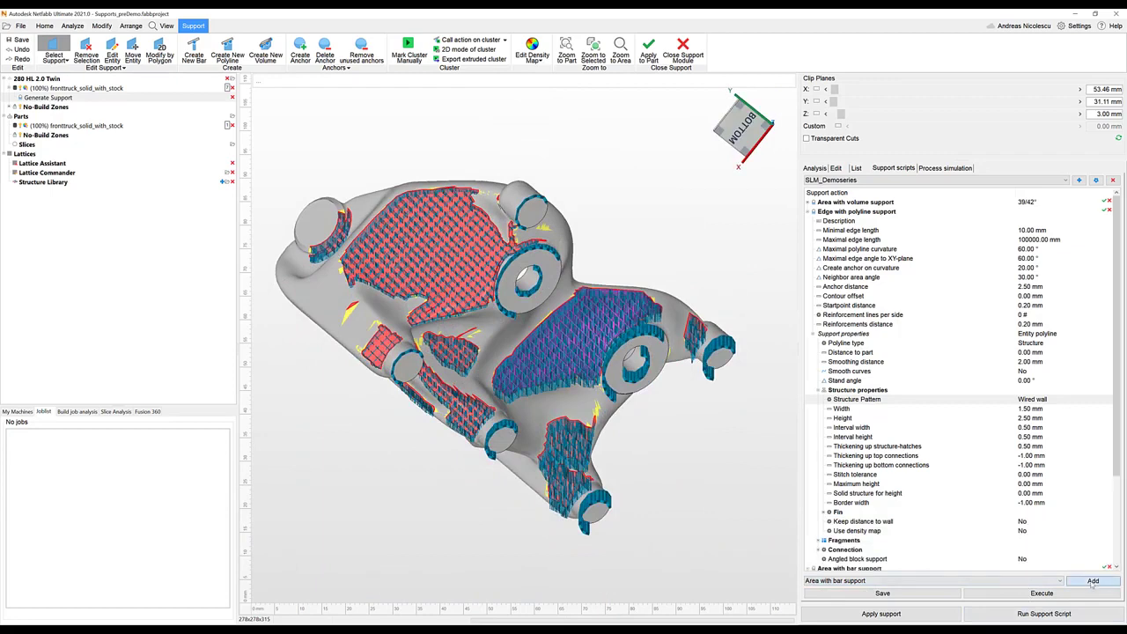
scroll(920, 456, down, 4)
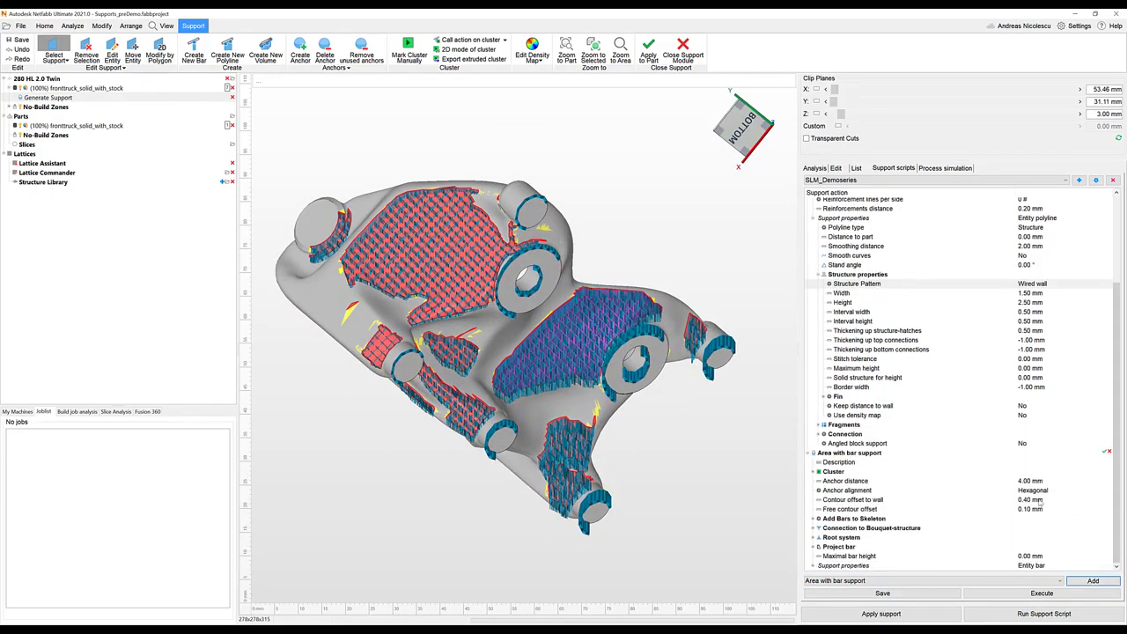
Set the bar support action's cluster to tolerate duplicate support and execute the script
click(1028, 490)
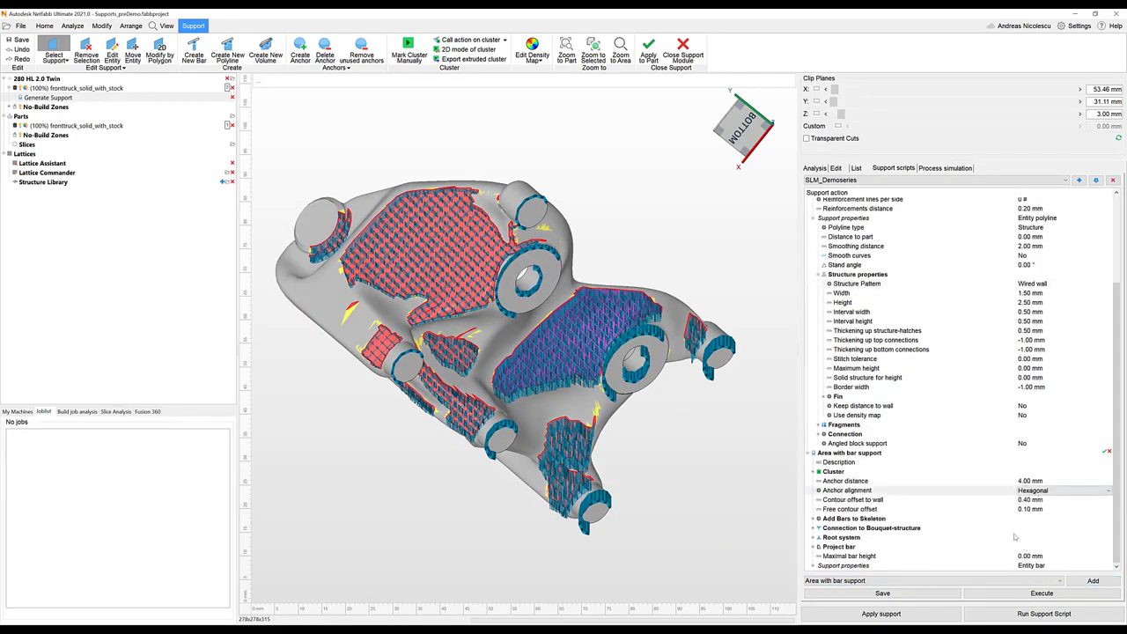
click(816, 537)
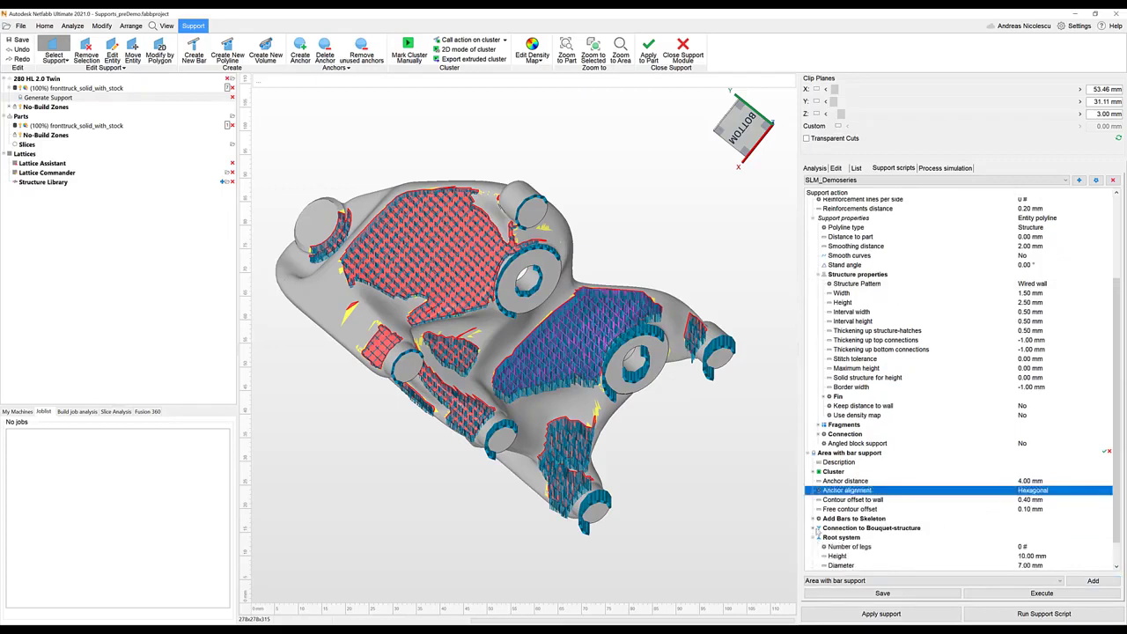
click(817, 529)
click(816, 528)
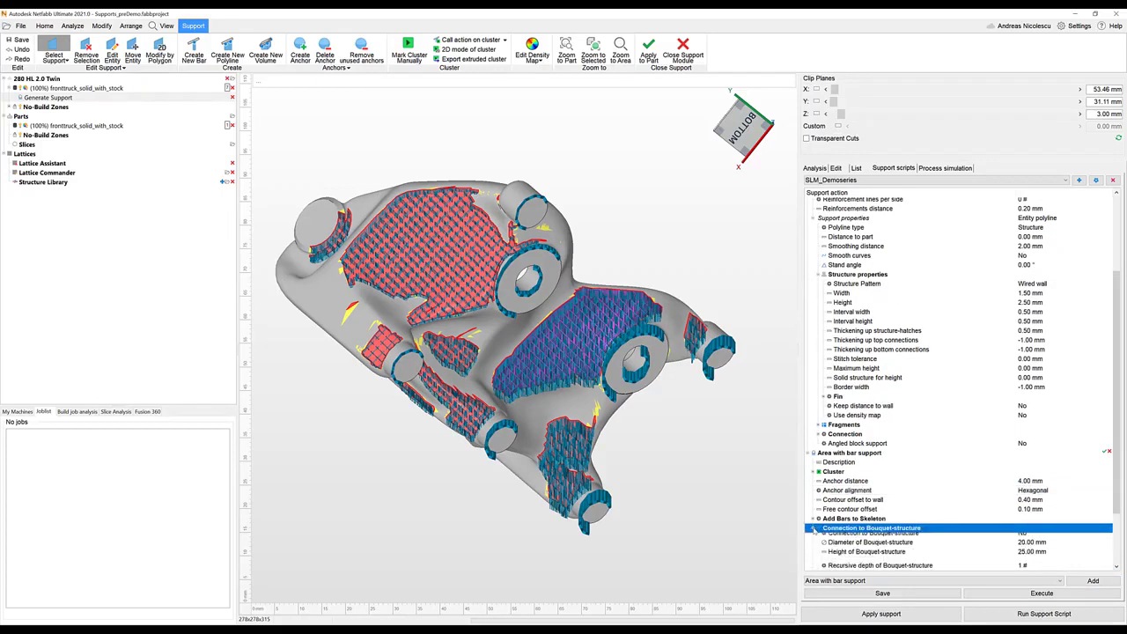
click(815, 528)
click(1013, 595)
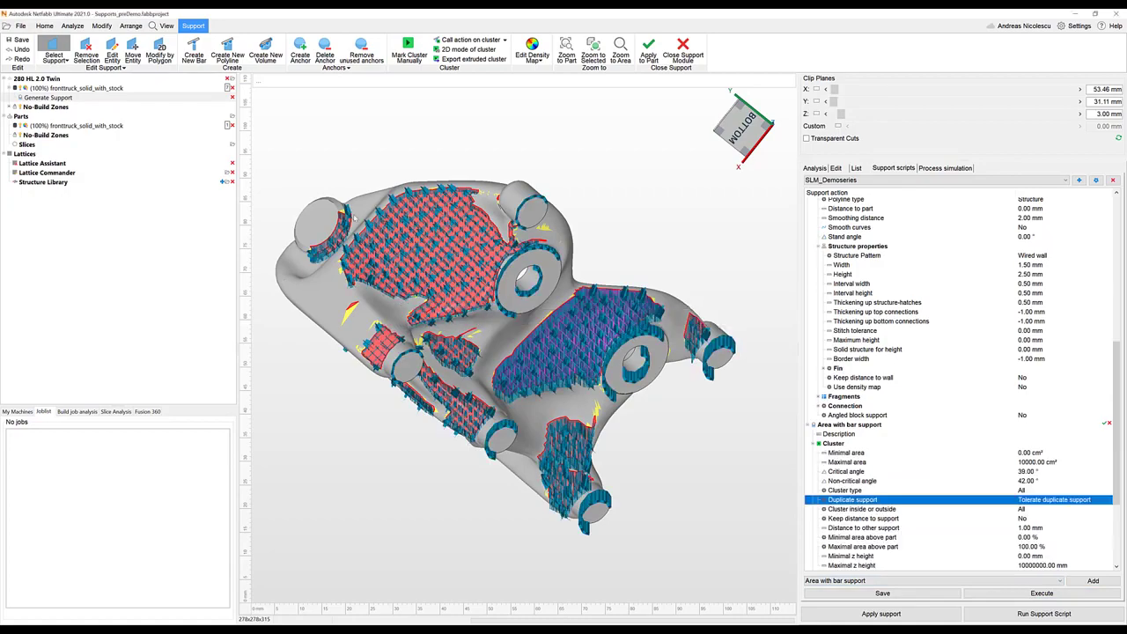
Set the bar contour in the bar support action's support properties to Solid bar
right_drag(458, 235, 333, 231)
scroll(1023, 519, down, 5)
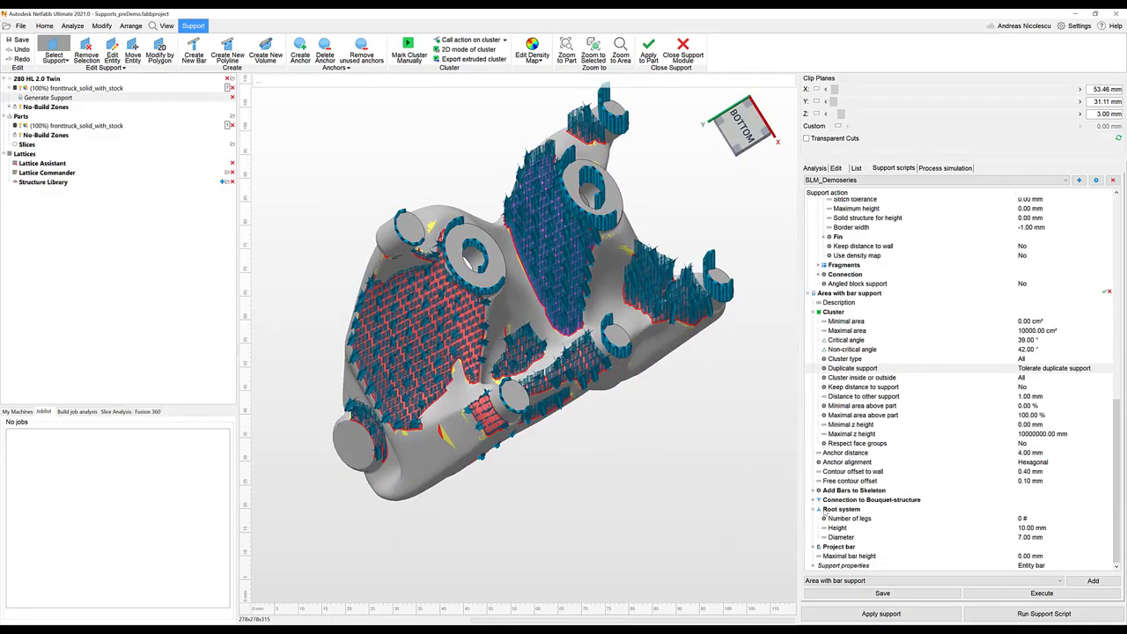
click(816, 500)
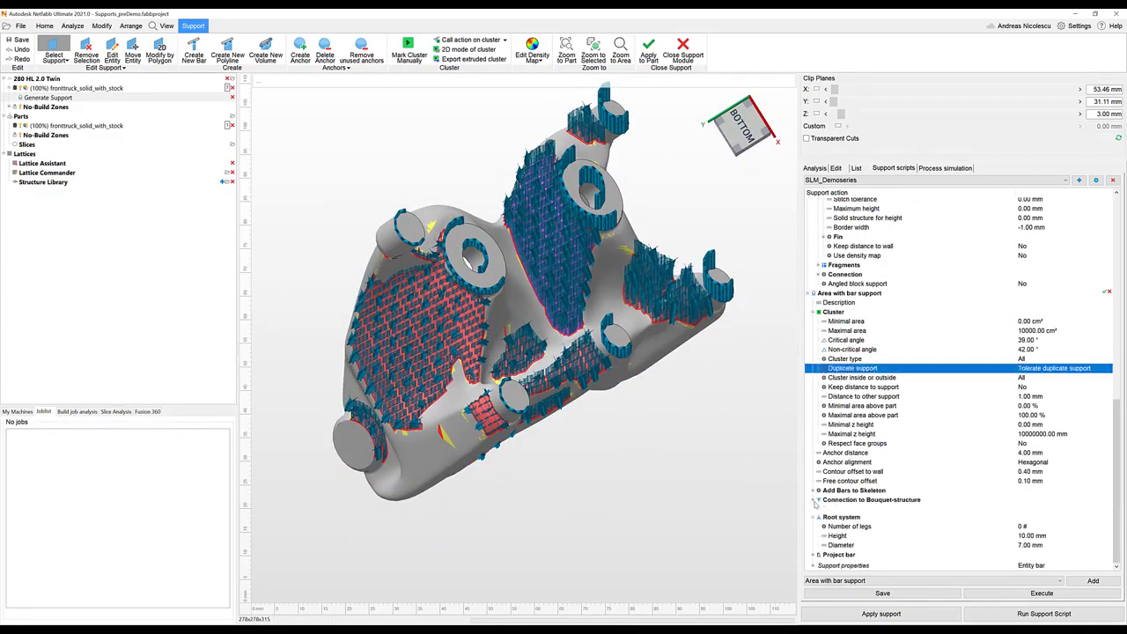
click(816, 500)
scroll(969, 440, down, 4)
click(880, 489)
click(1064, 489)
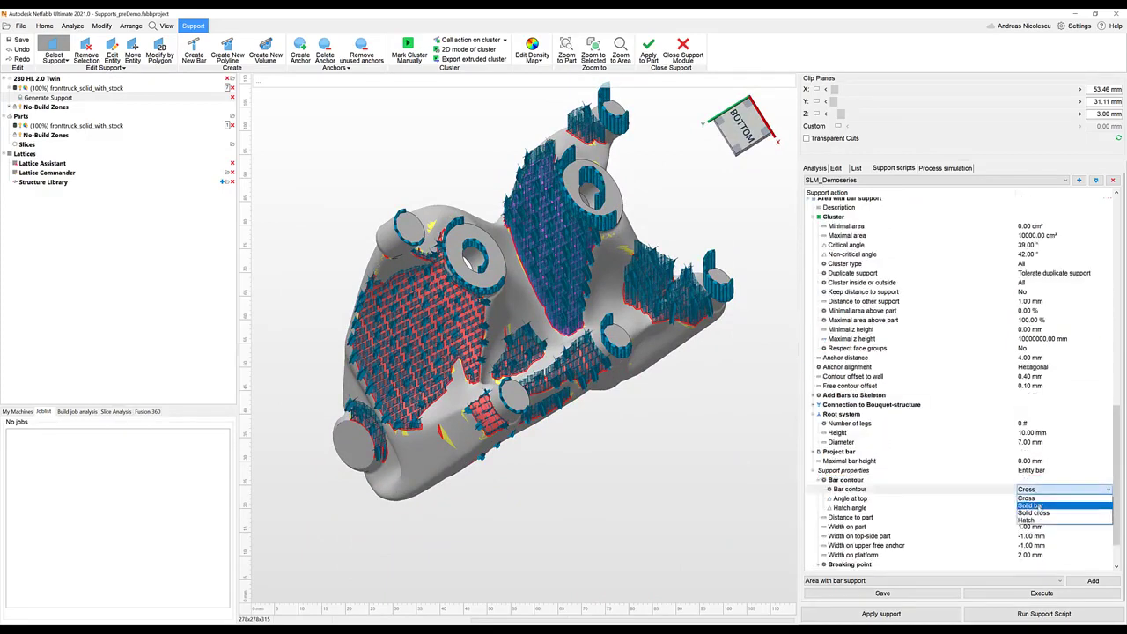
click(1037, 510)
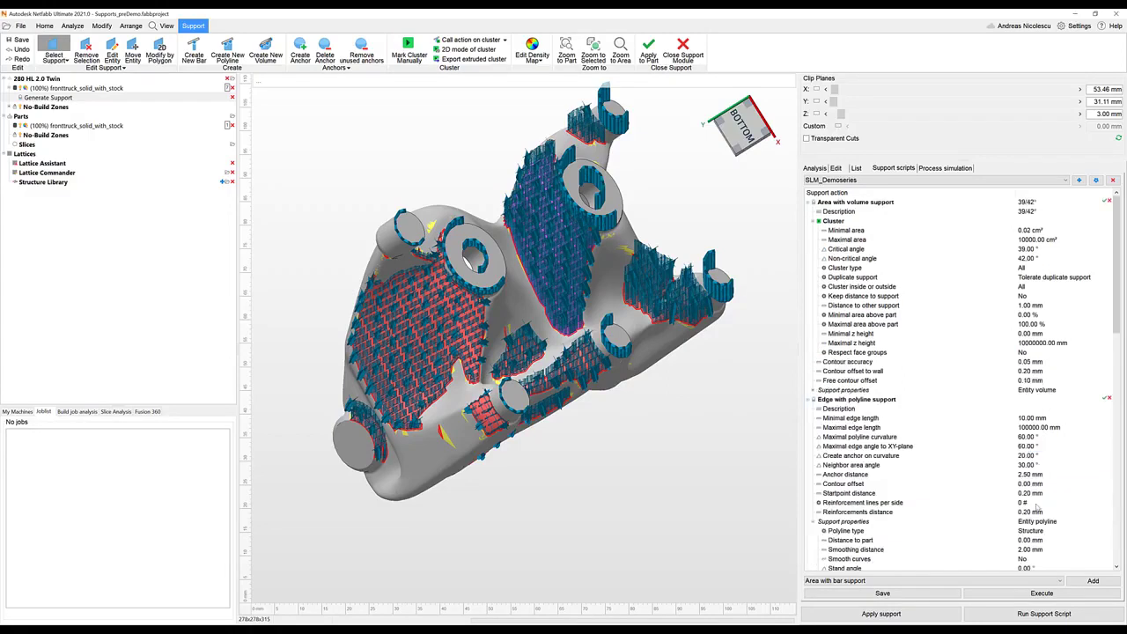
Execute the updated script and inspect the bar supports beneath the part from the front and right
click(1042, 595)
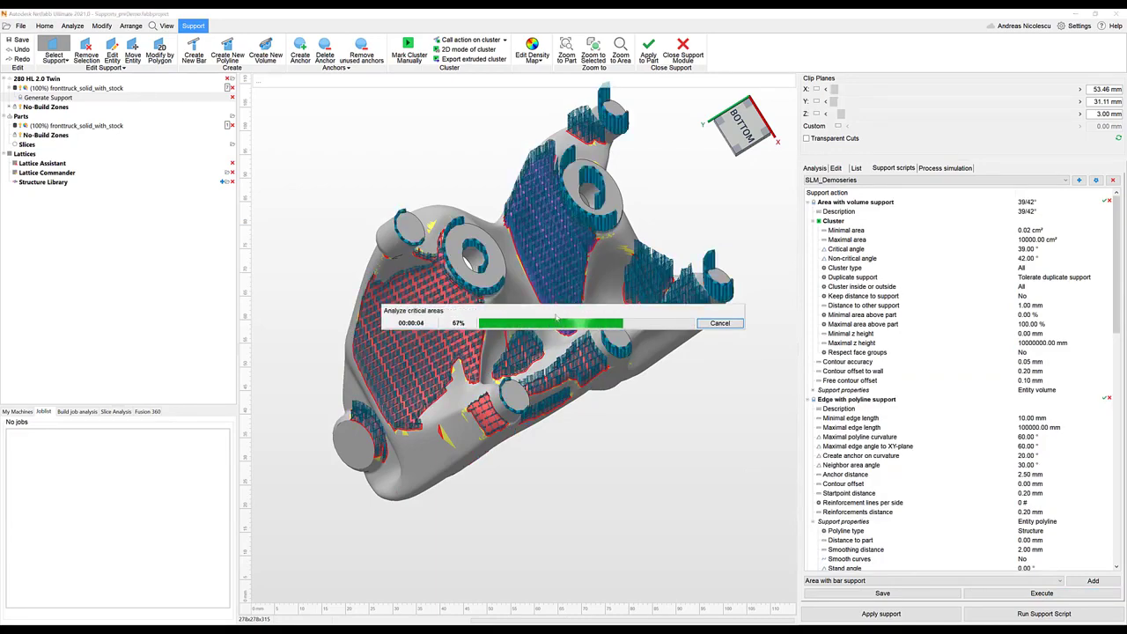
right_drag(557, 317, 264, 413)
middle_drag(589, 327, 489, 343)
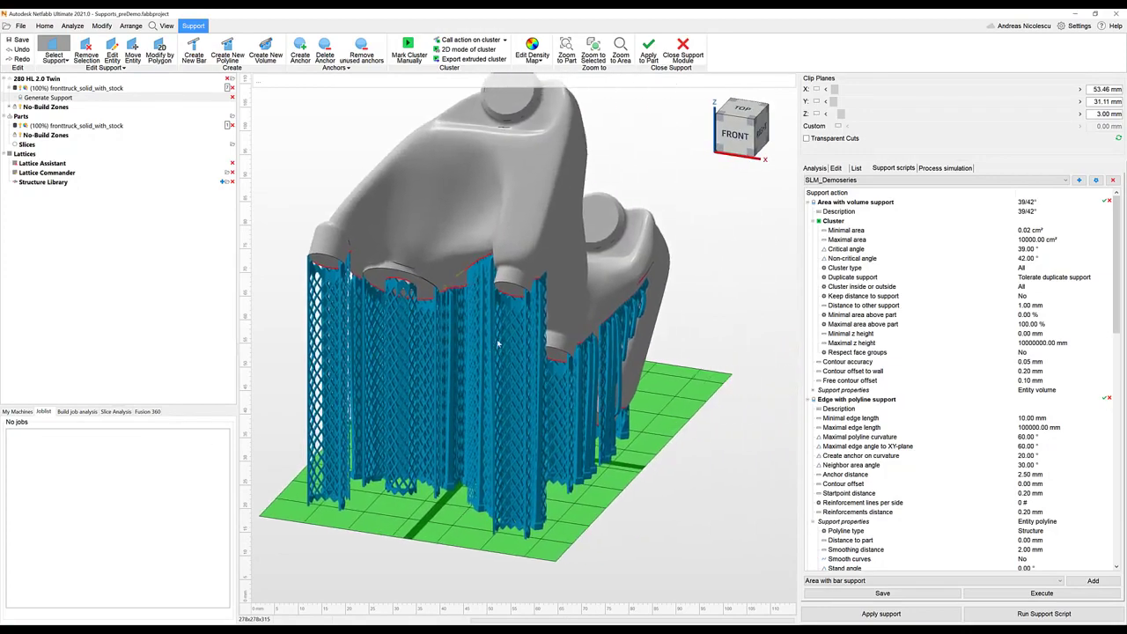
right_drag(497, 344, 495, 333)
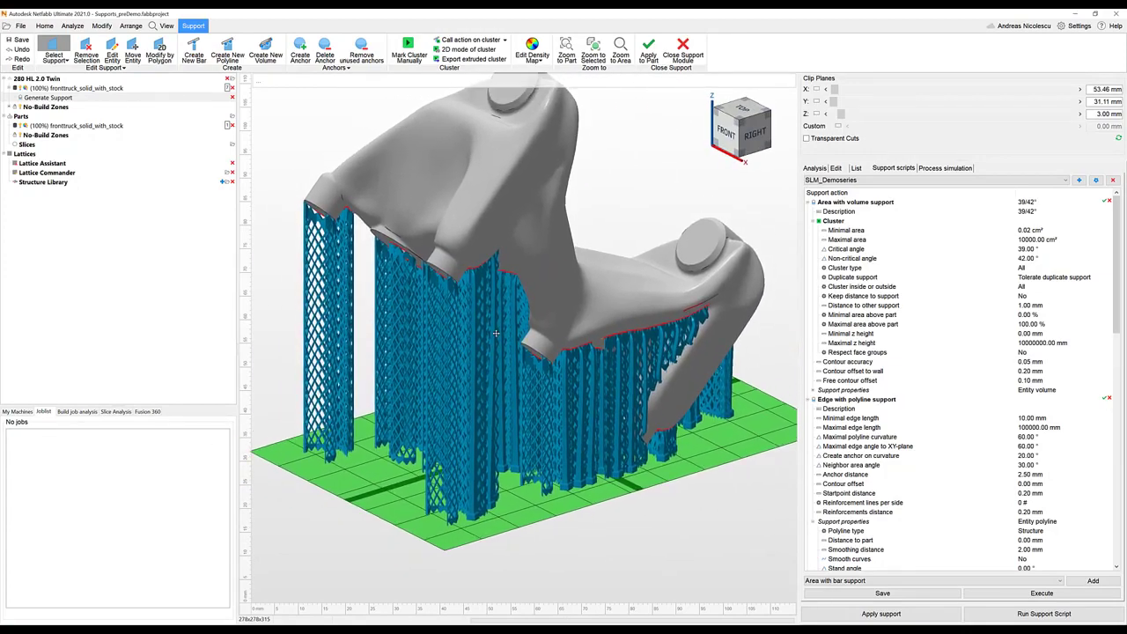
scroll(658, 288, up, 3)
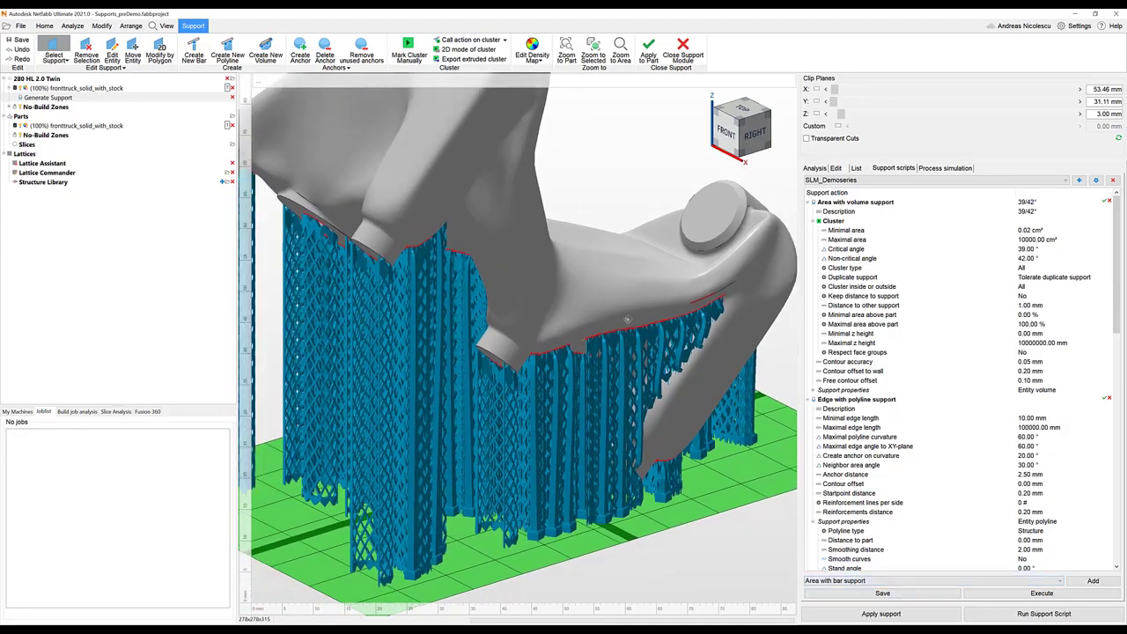
right_drag(627, 320, 480, 283)
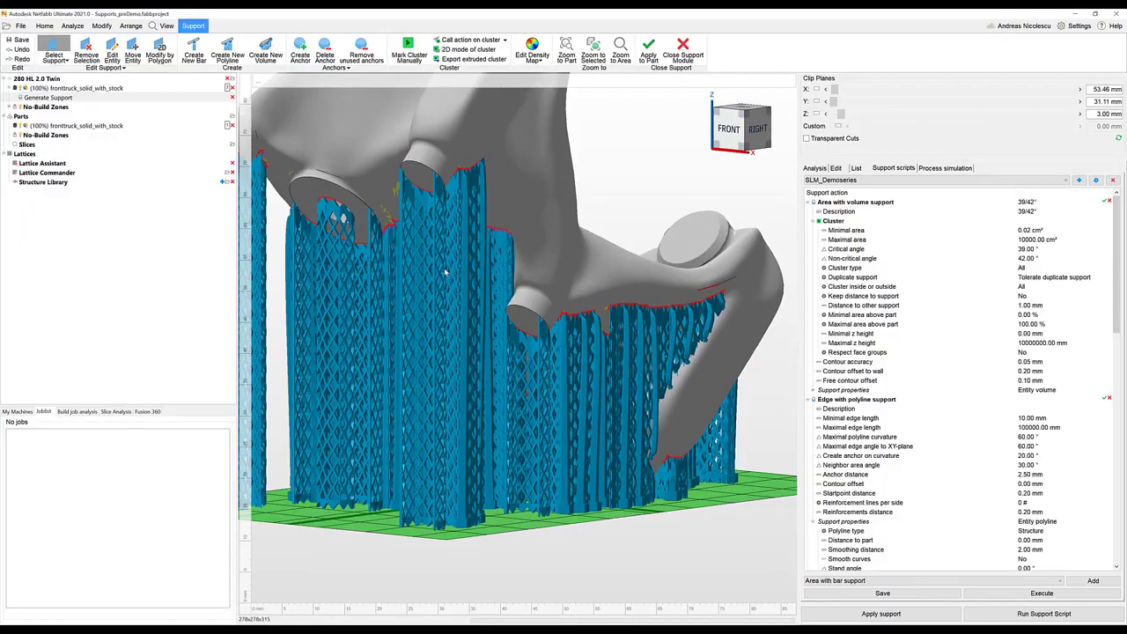
right_drag(584, 390, 589, 367)
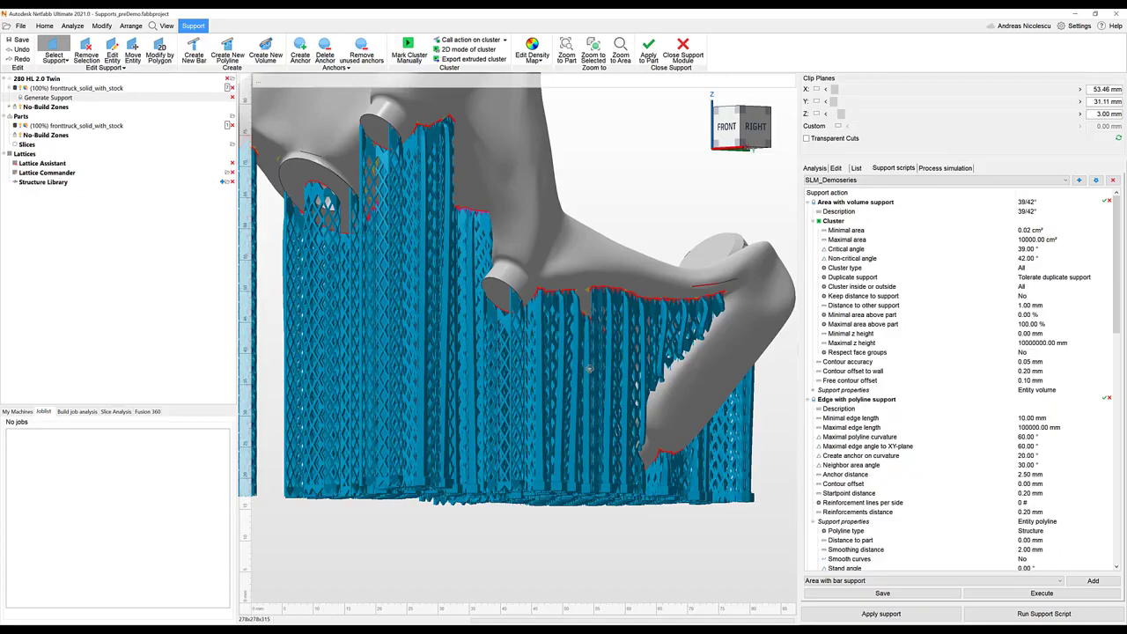
Examine the supports beneath the sloped arm up close, selecting the volume support and individual bars in turn
right_drag(589, 369, 569, 382)
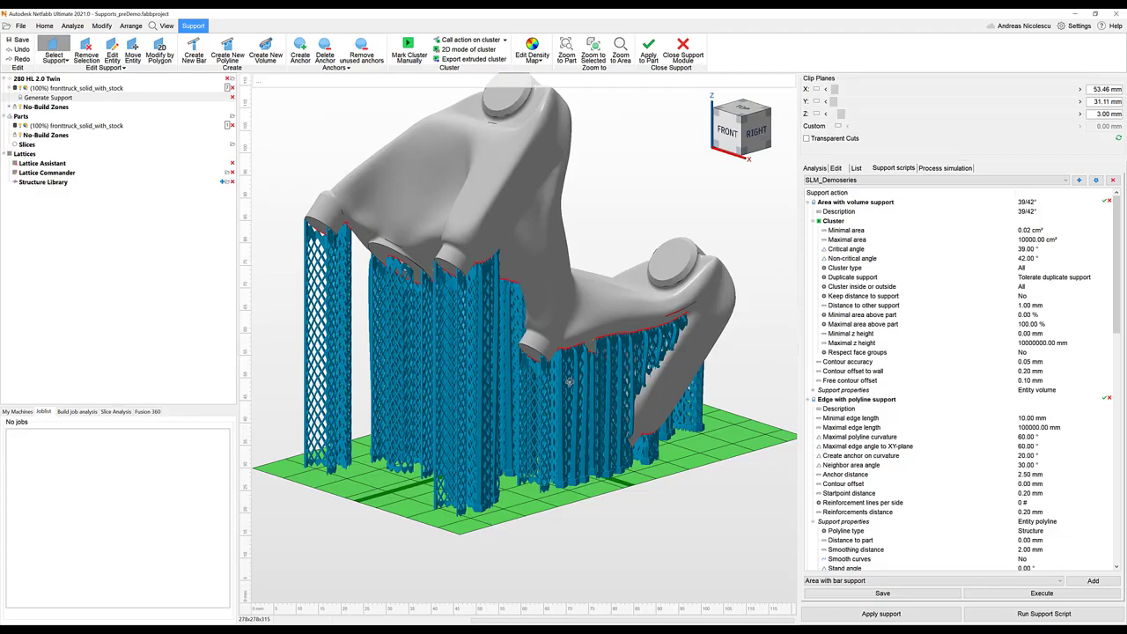
scroll(636, 422, up, 4)
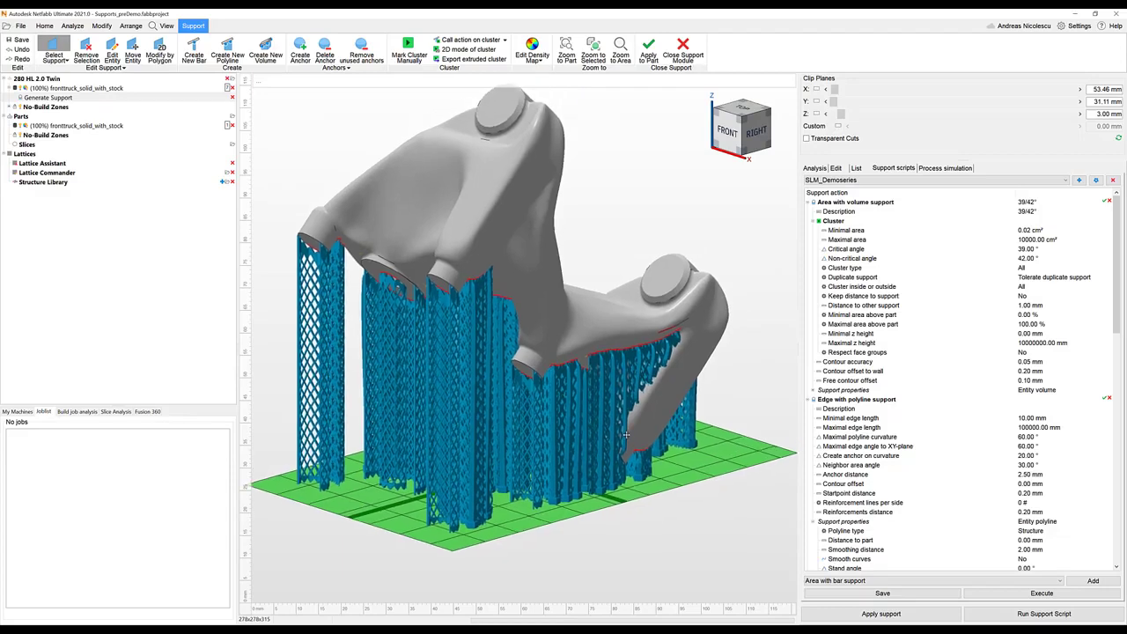
scroll(704, 324, up, 6)
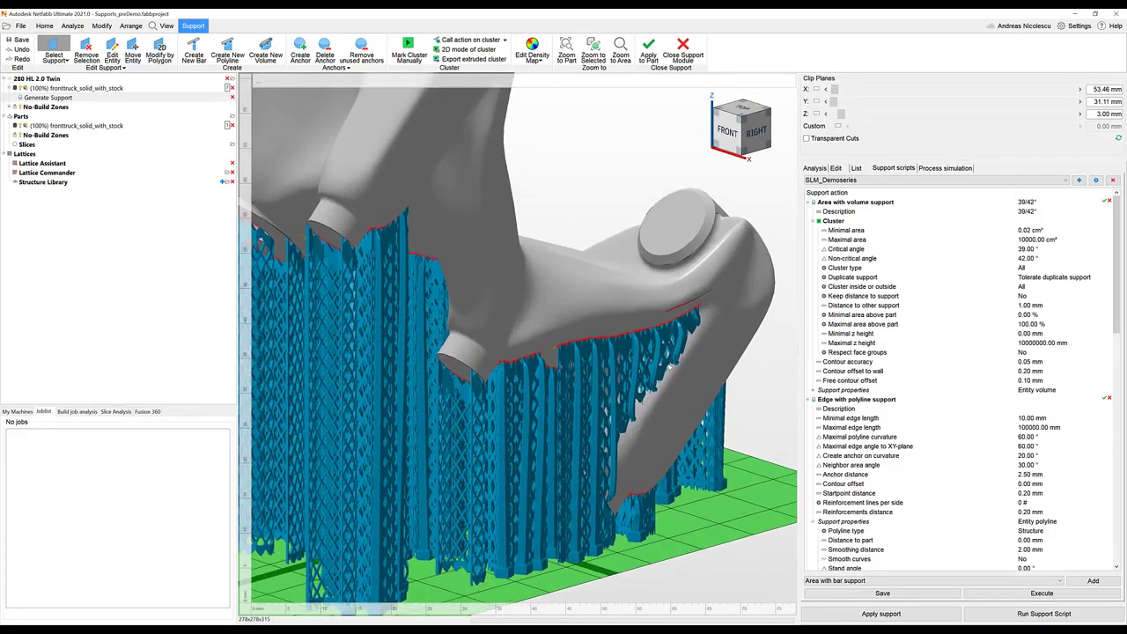
right_drag(505, 327, 485, 308)
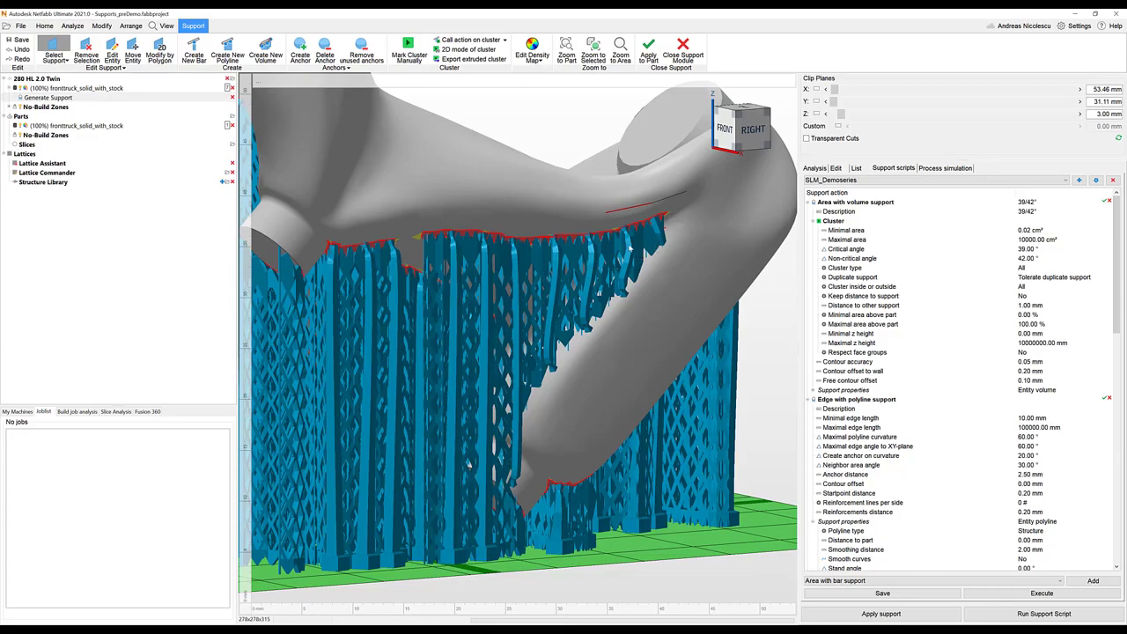
click(550, 271)
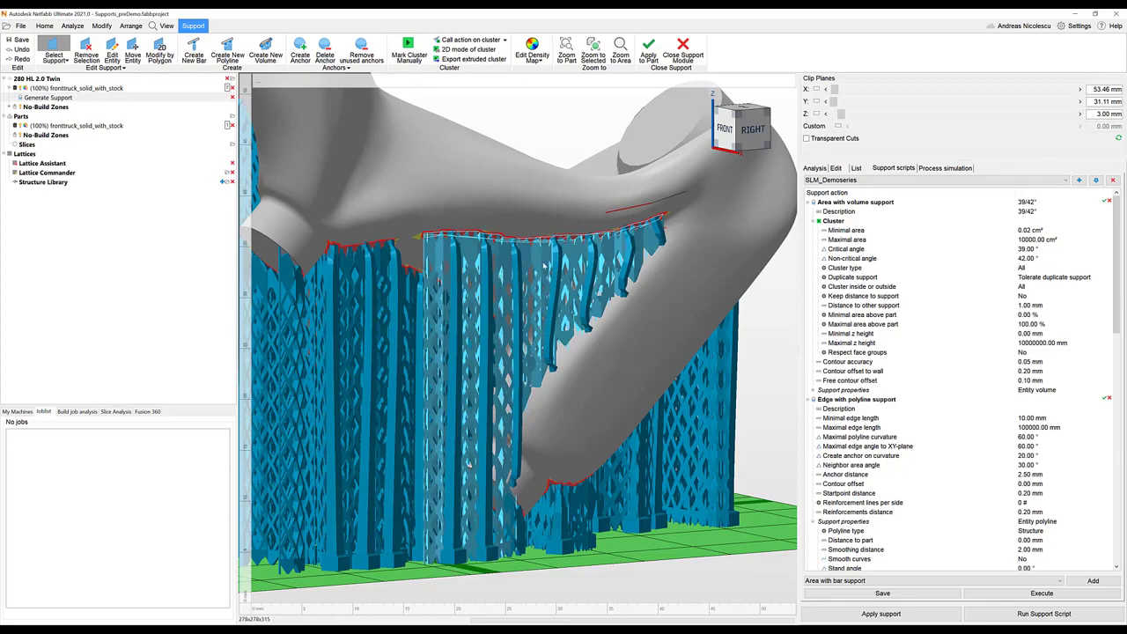
click(570, 262)
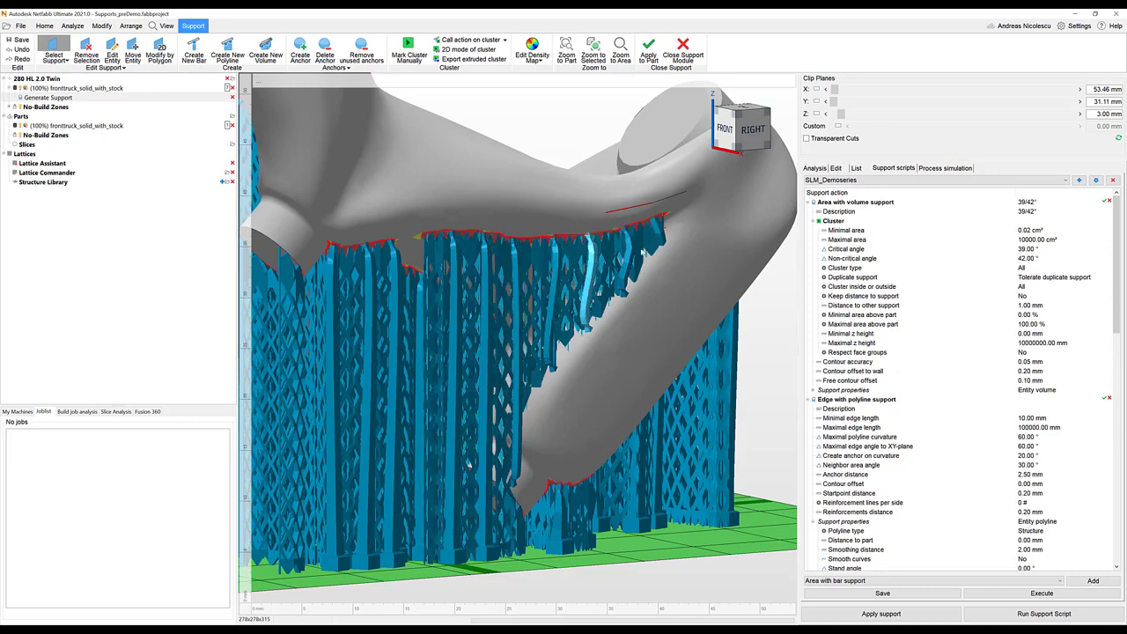
Expand the support list and select the volume, edge polyline and bar support groups in turn to highlight each on the part
click(856, 168)
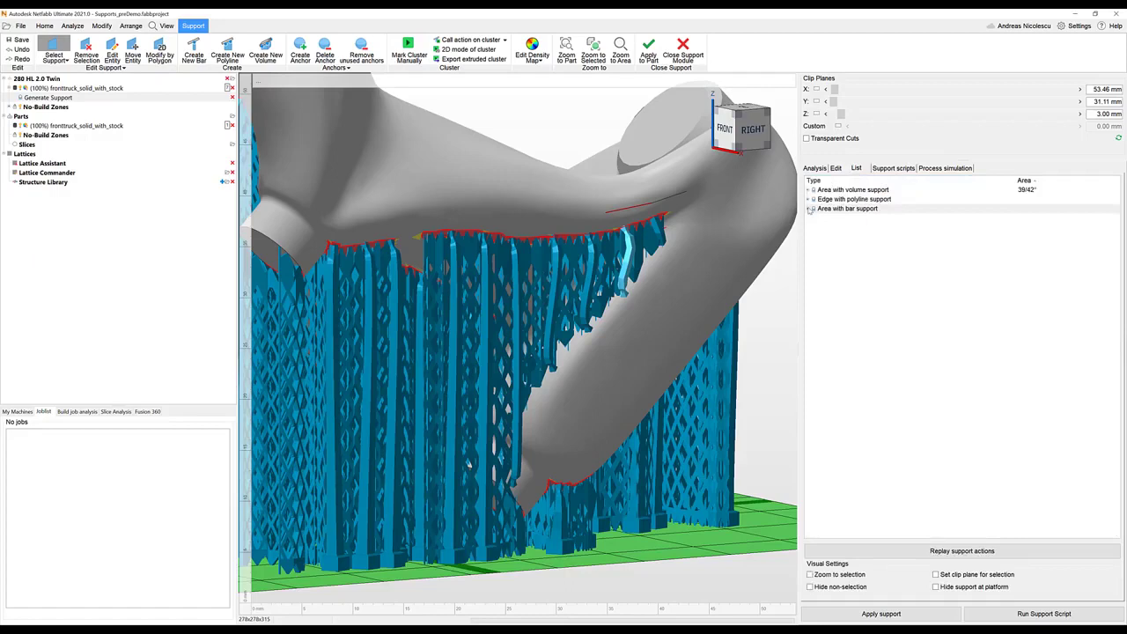
click(810, 209)
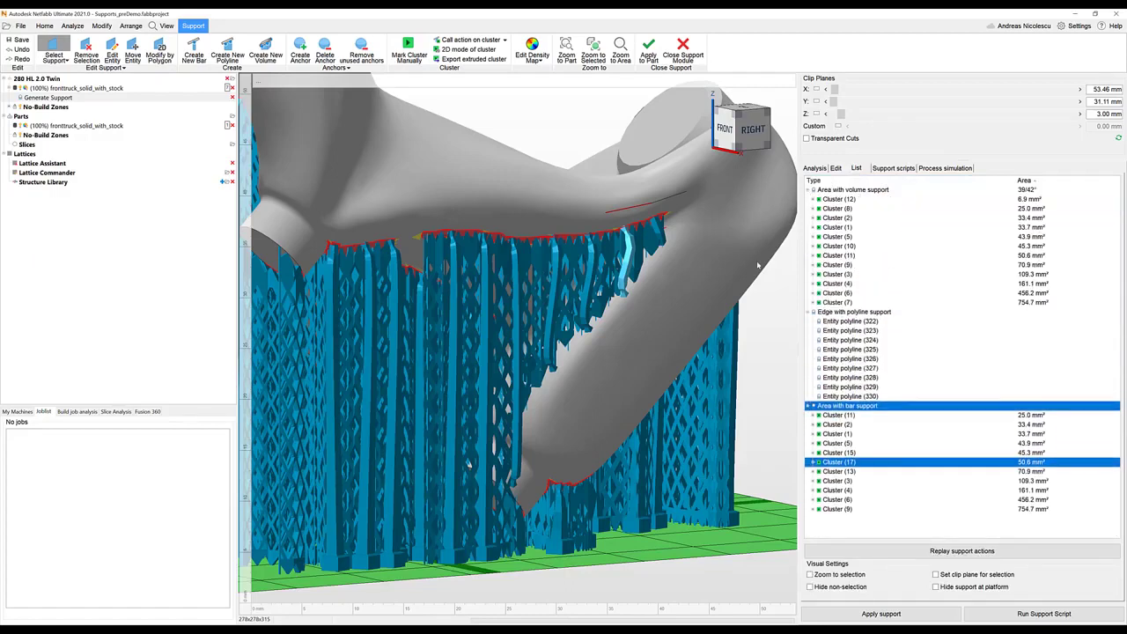
click(852, 190)
scroll(456, 341, down, 3)
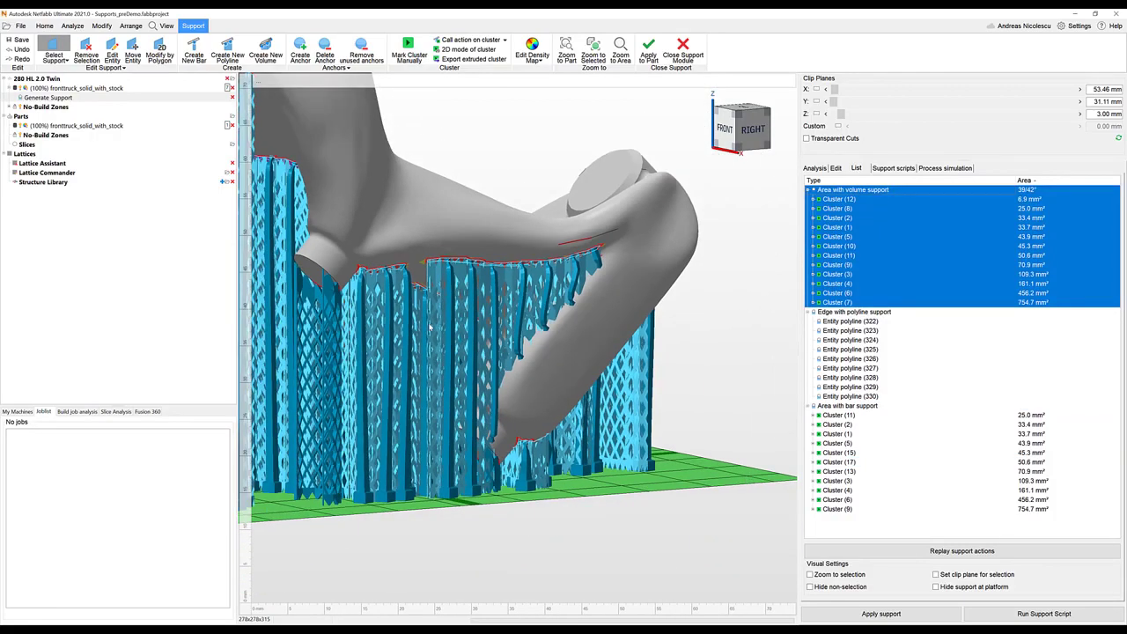
middle_drag(456, 341, 573, 373)
click(847, 314)
scroll(529, 317, up, 3)
right_drag(573, 374, 707, 327)
click(850, 406)
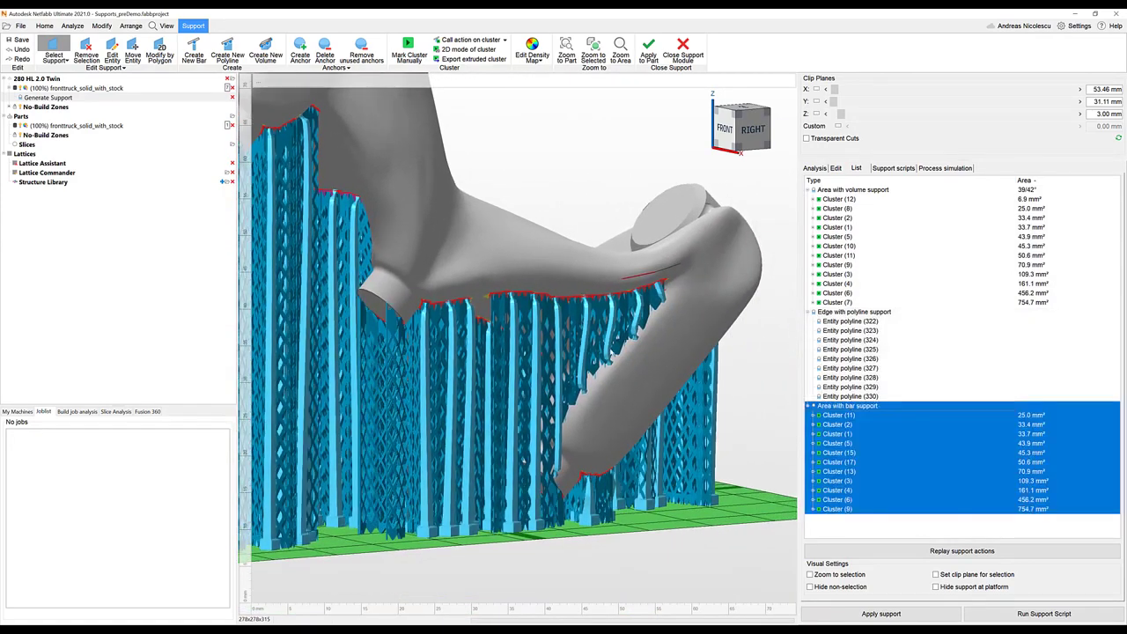
Remove the individual bar supports that land on the sloped arm, keeping the volume support behind them
mouse_move(488, 308)
right_down()
mouse_move(617, 264)
mouse_move(488, 304)
right_up()
scroll(588, 334, up, 5)
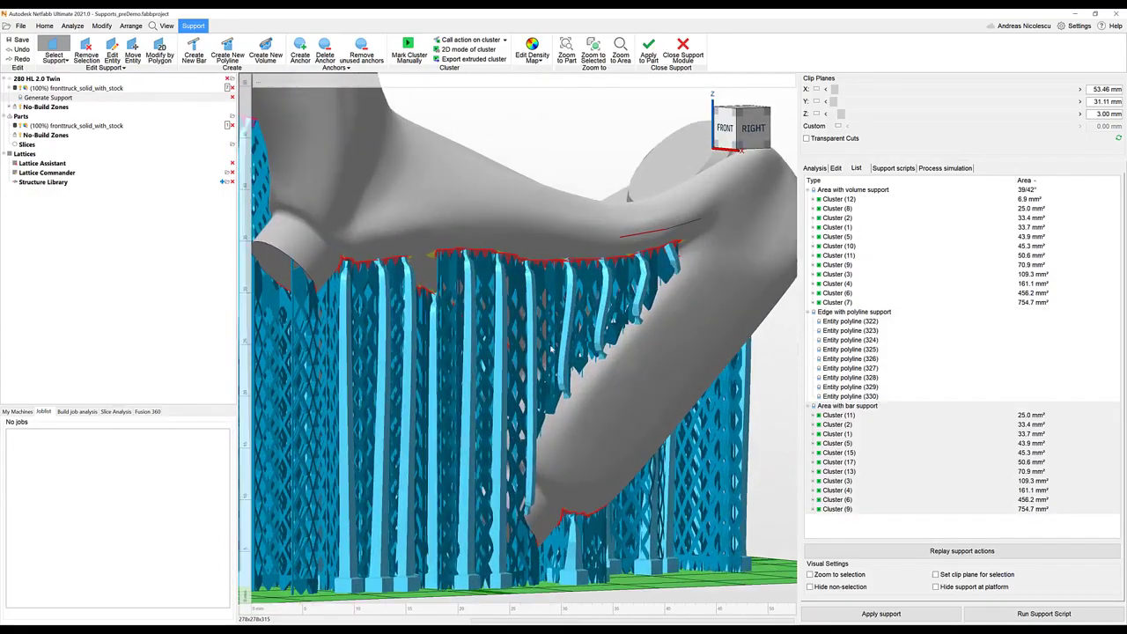
right_drag(588, 336, 639, 326)
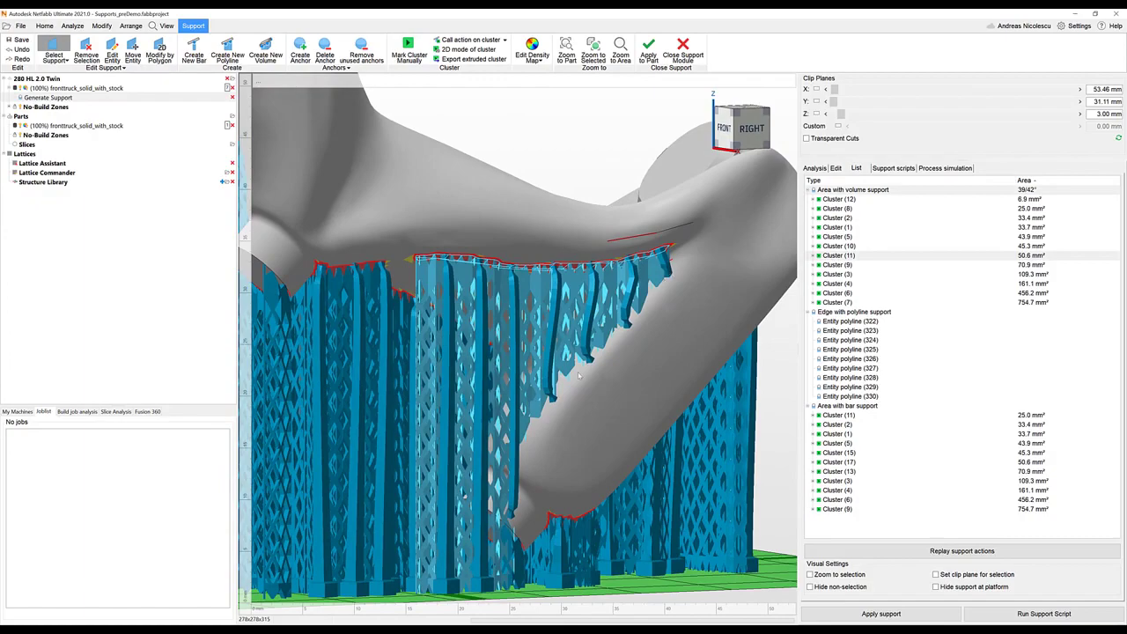
mouse_move(579, 376)
right_down()
mouse_move(528, 405)
mouse_move(587, 377)
right_up()
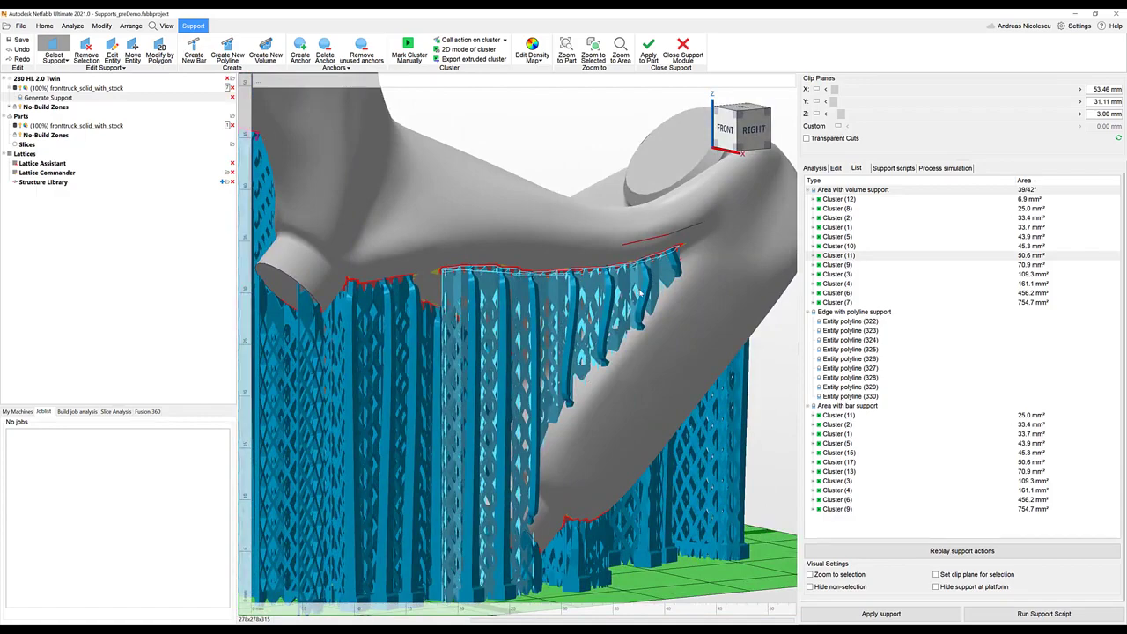
right_drag(577, 403, 575, 406)
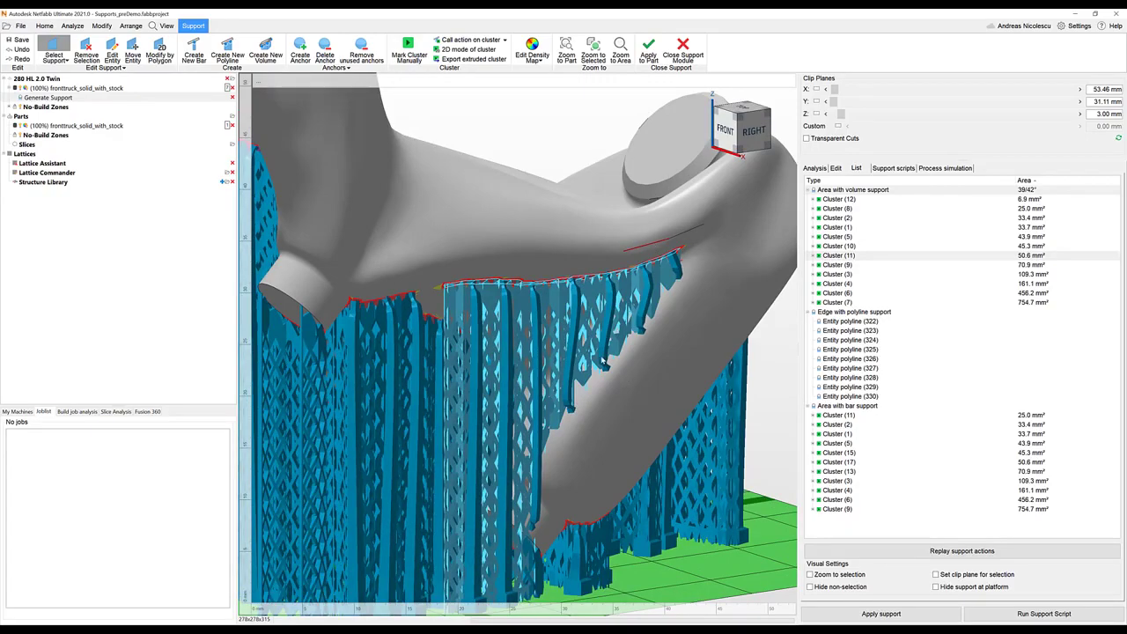
mouse_move(603, 362)
right_down()
mouse_move(622, 328)
mouse_move(594, 357)
mouse_move(610, 340)
mouse_move(606, 351)
right_up()
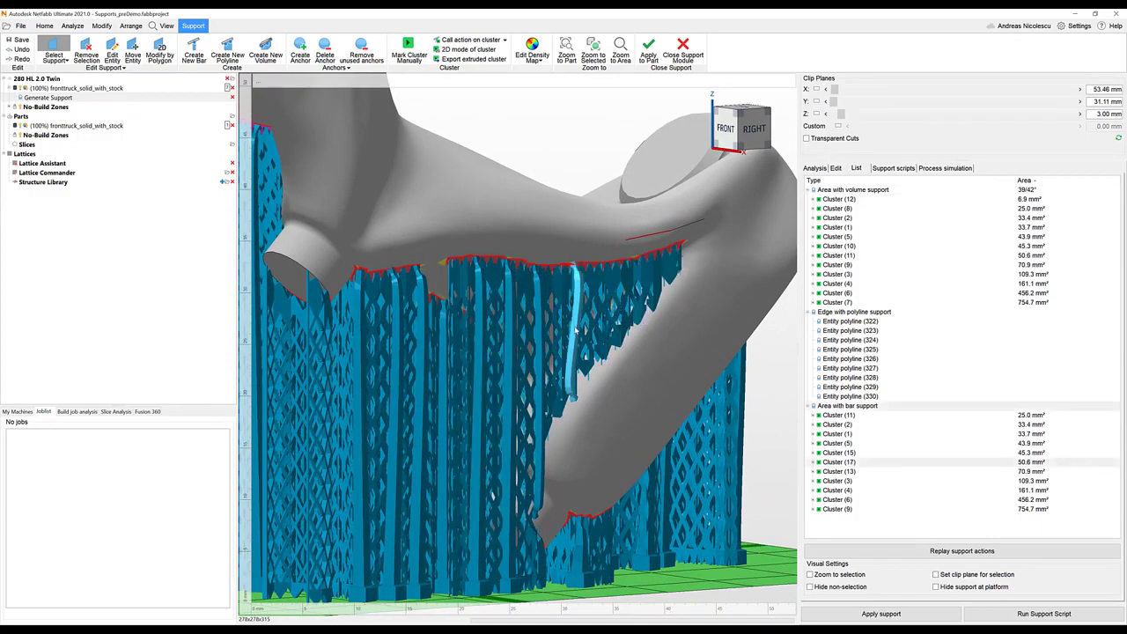
mouse_move(535, 380)
right_down()
mouse_move(423, 382)
mouse_move(555, 374)
right_up()
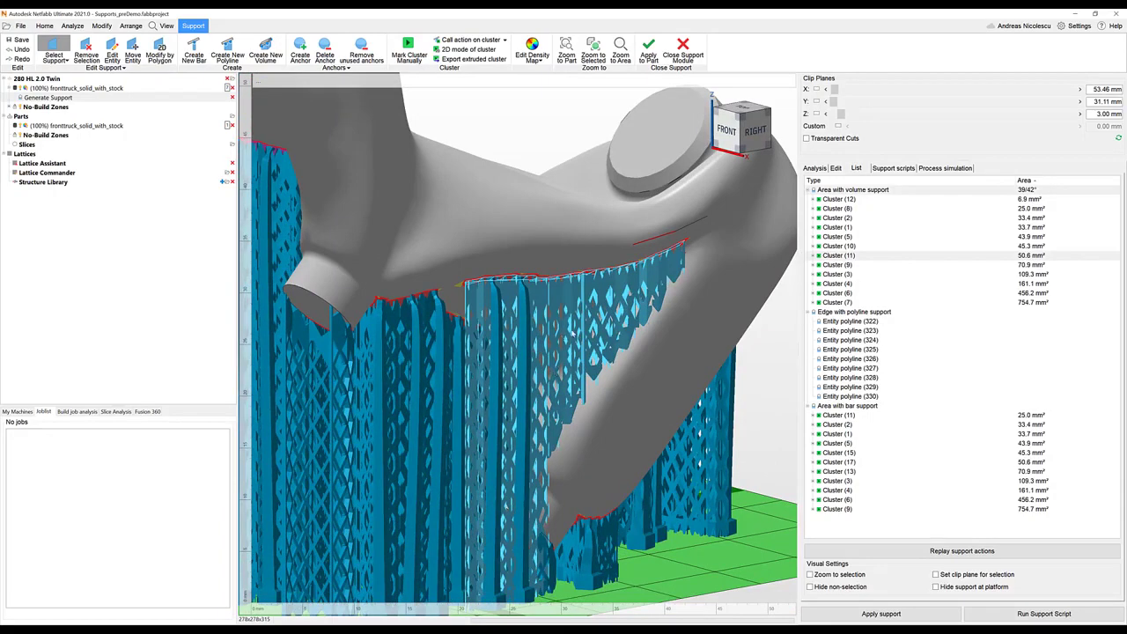
Edit the volume support entity above the sloped arm and set its angled block support option to Yes
right_click(572, 332)
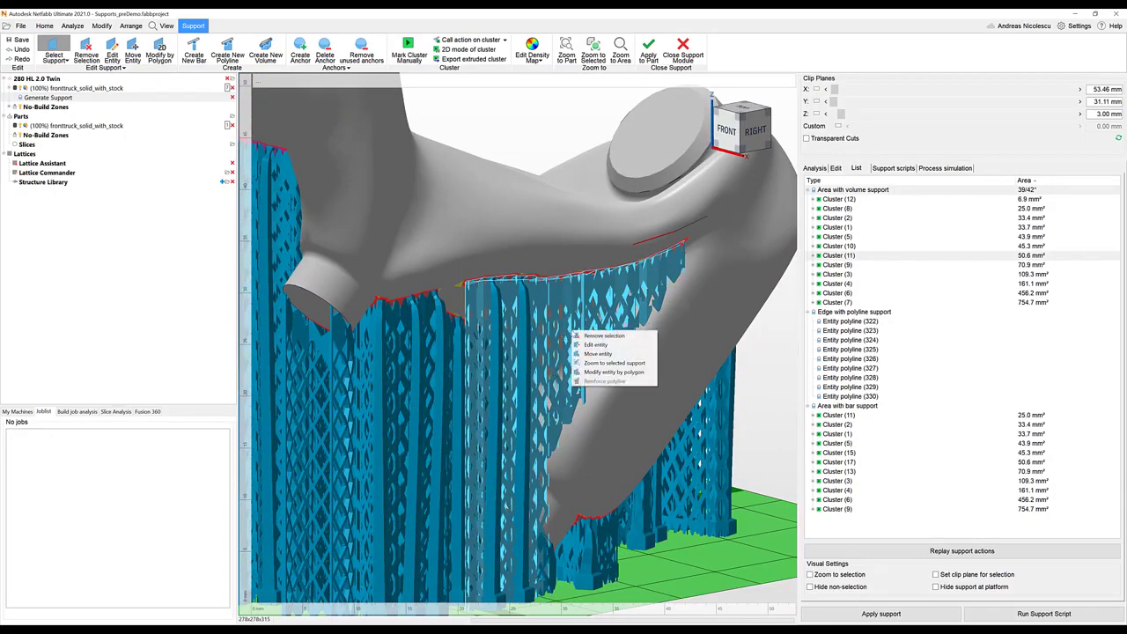
click(596, 345)
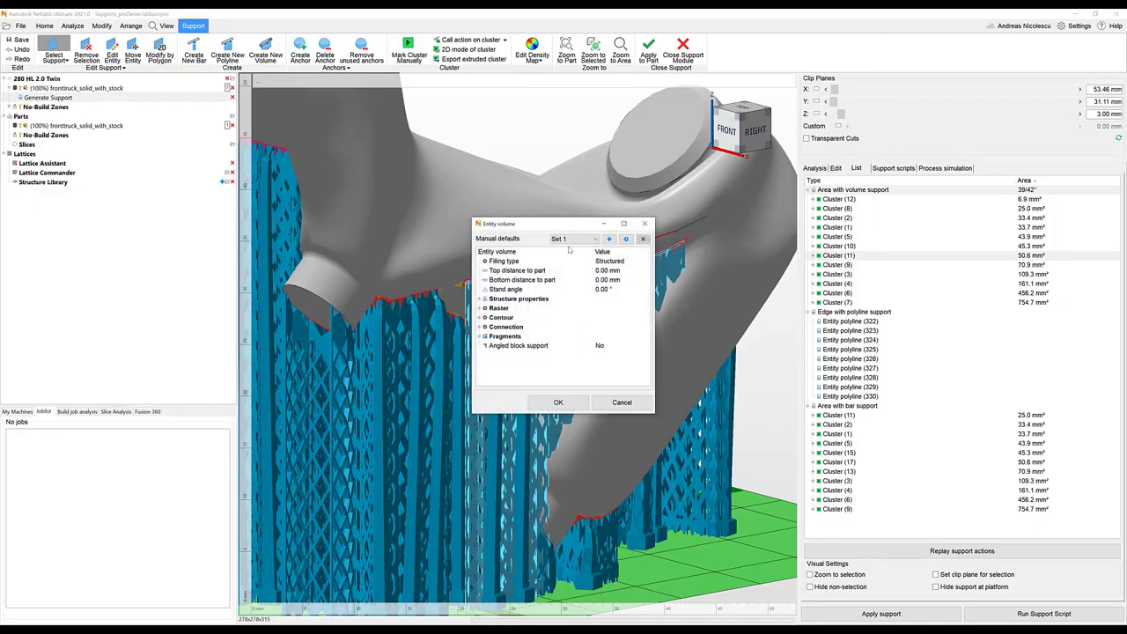
drag(557, 225, 862, 208)
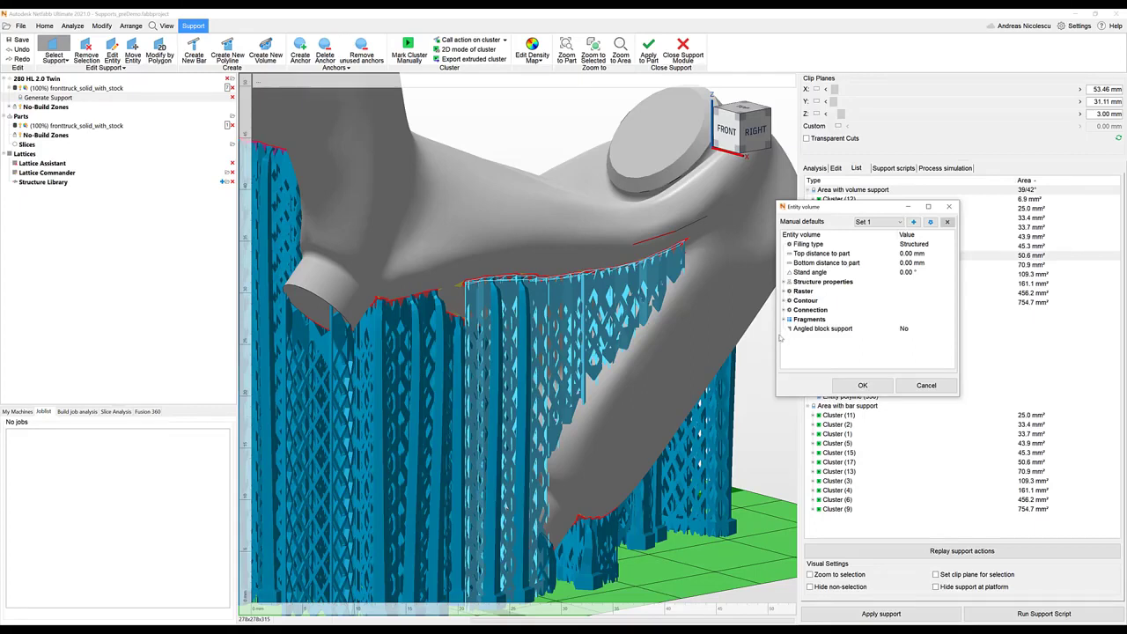
click(906, 331)
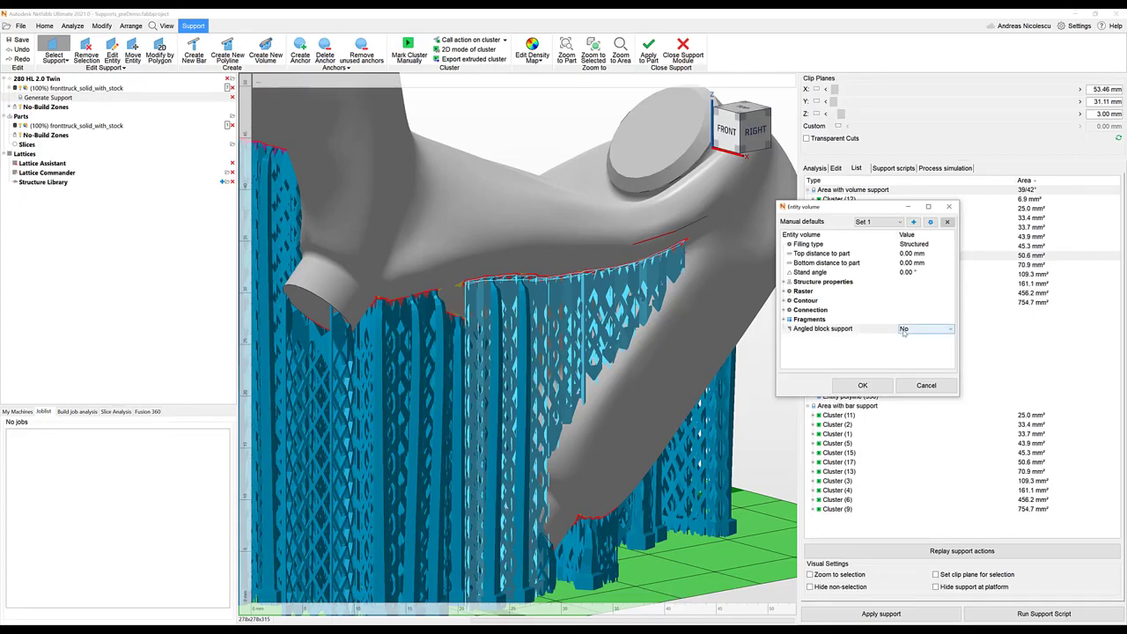
click(907, 331)
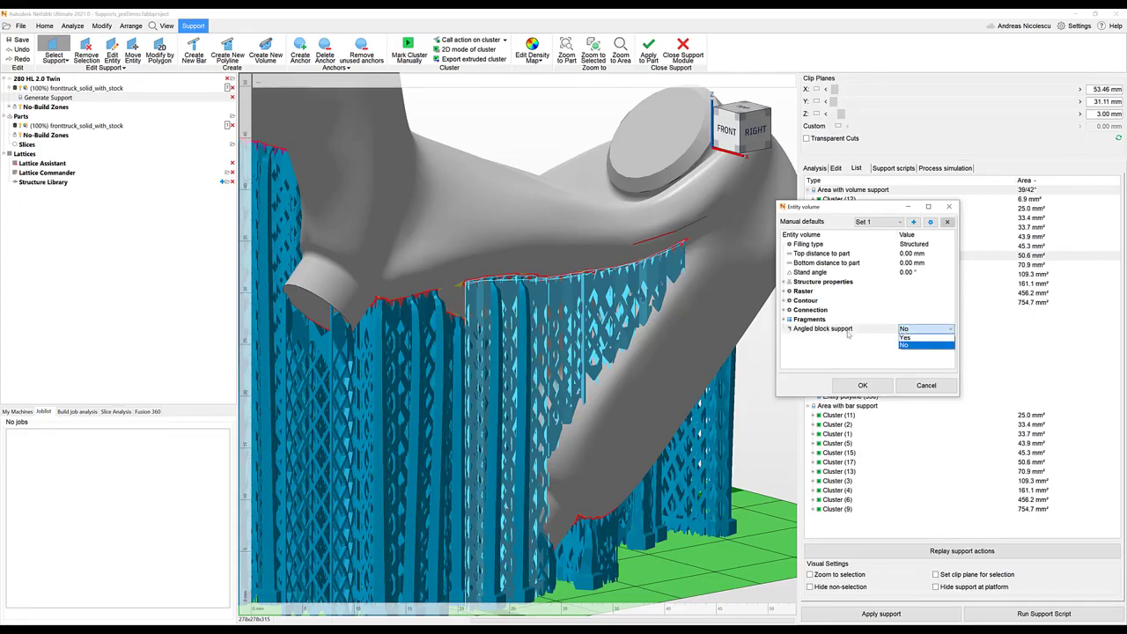
click(904, 343)
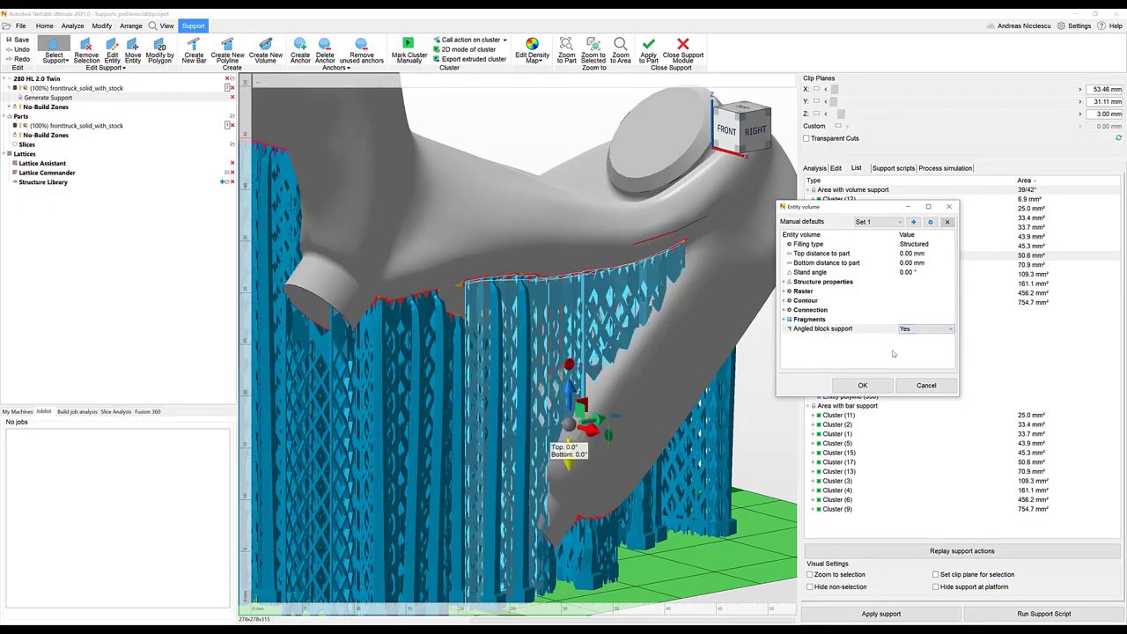
click(862, 385)
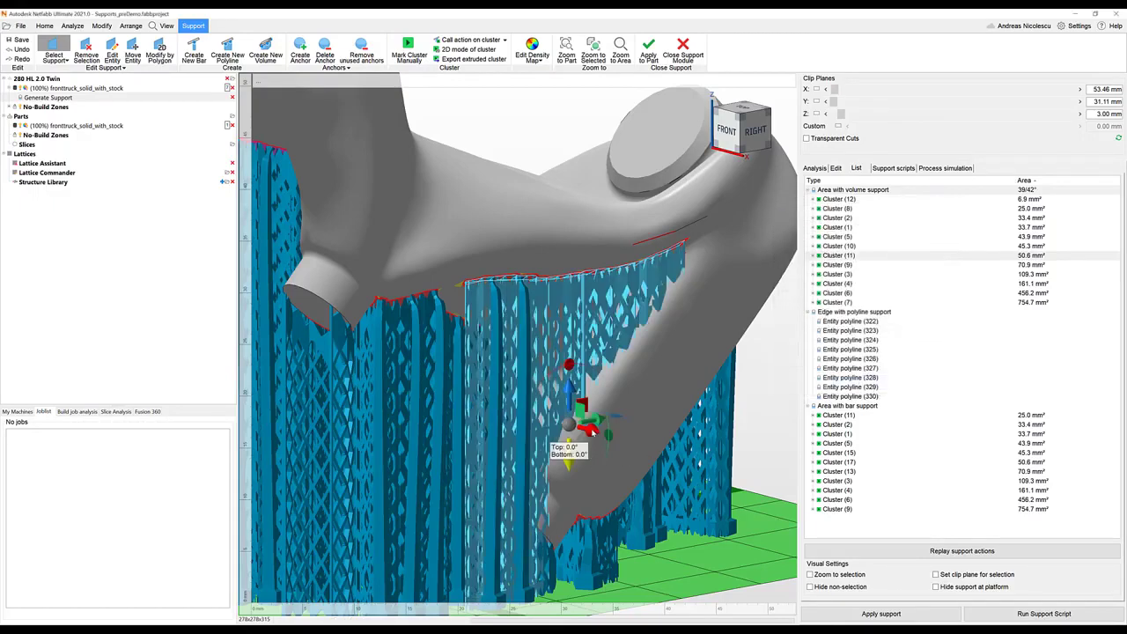
Shift the angled volume support outward to a top angle of about 10.4° and clip the view along Y at 90.91 mm
mouse_move(593, 432)
mouse_down()
mouse_move(581, 428)
mouse_move(588, 400)
mouse_move(610, 435)
mouse_up()
right_drag(606, 433, 586, 458)
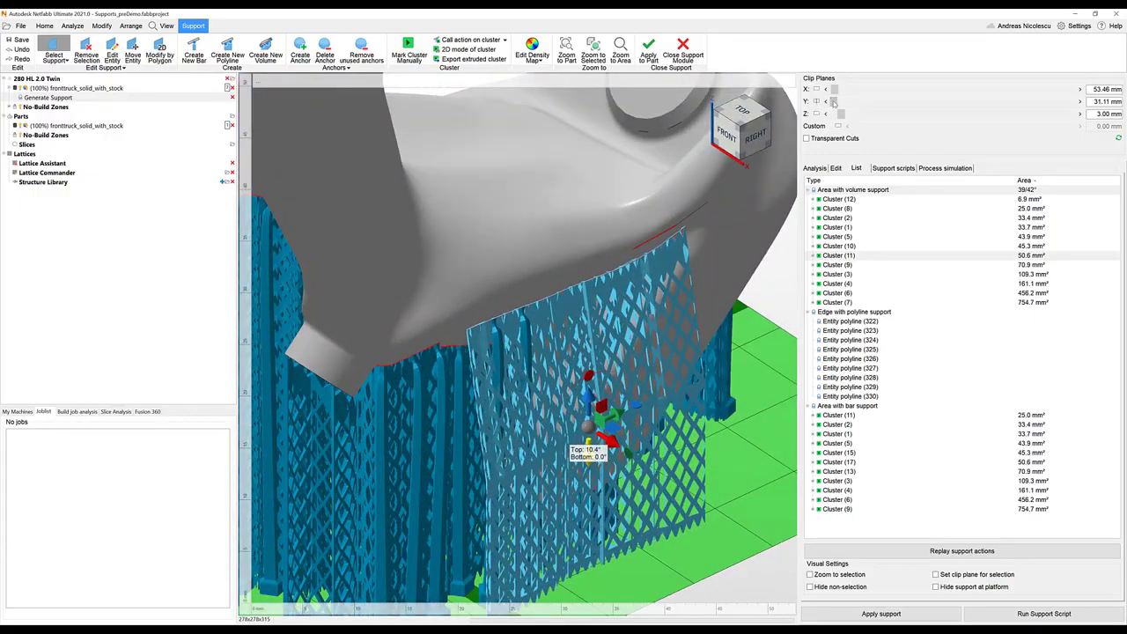
click(819, 101)
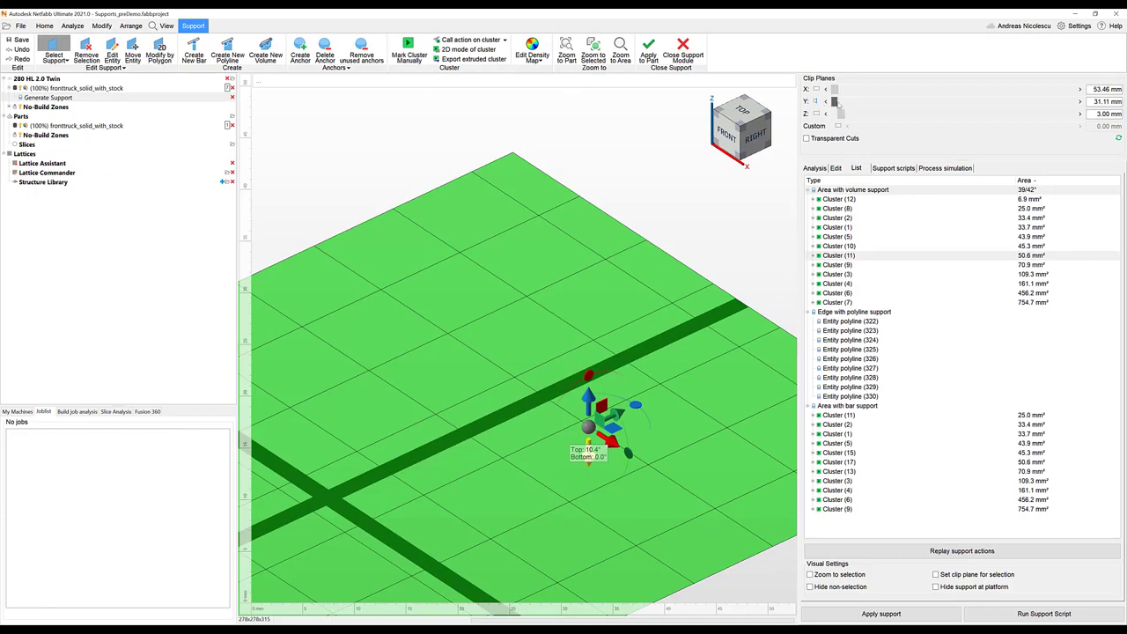
drag(833, 102, 990, 103)
right_drag(607, 264, 273, 366)
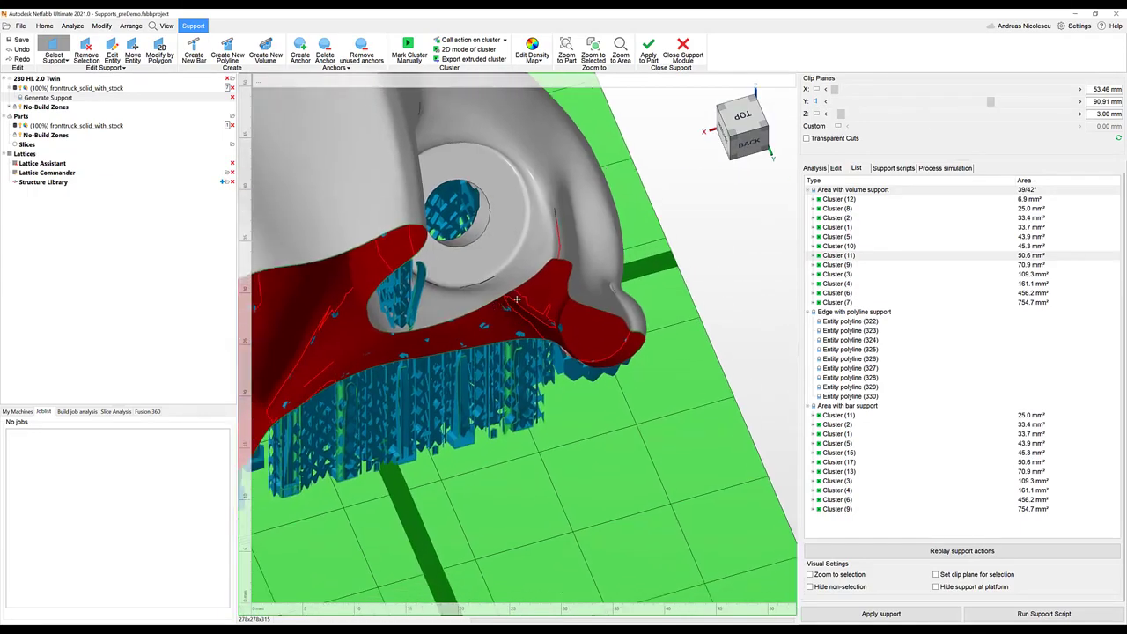
Shift the angled volume support farther away from the arm, to a top angle of about 13.8°
middle_drag(273, 366, 429, 307)
right_drag(429, 307, 294, 350)
drag(291, 353, 281, 355)
right_drag(416, 325, 576, 318)
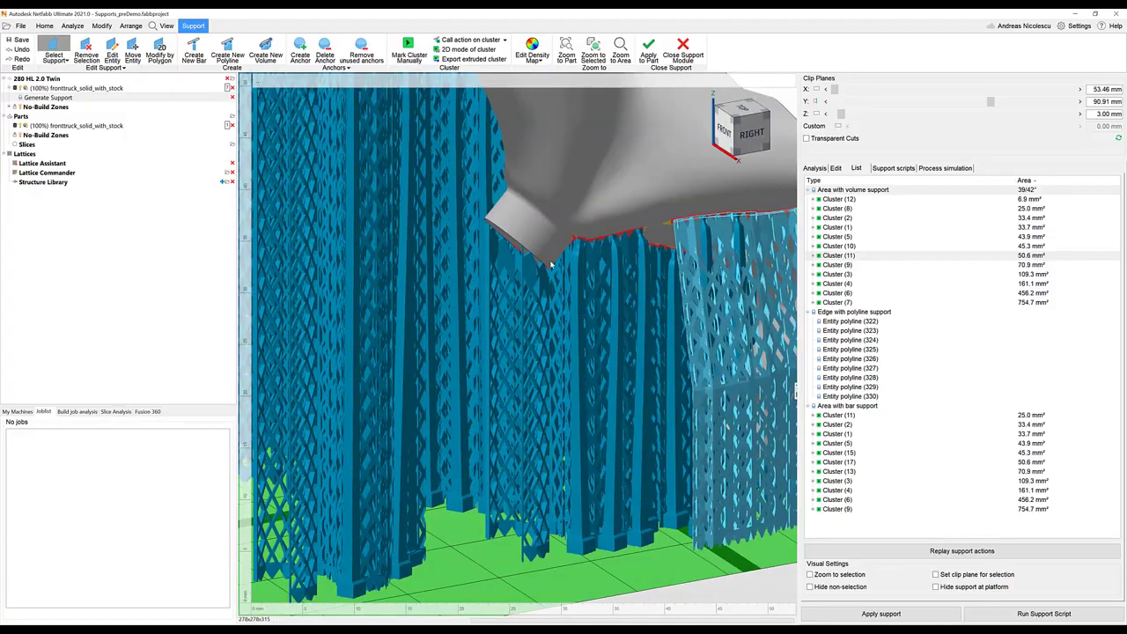
middle_drag(566, 251, 403, 284)
Reverse the Y clip plane and view the sectioned part with its angled support from the front
click(816, 103)
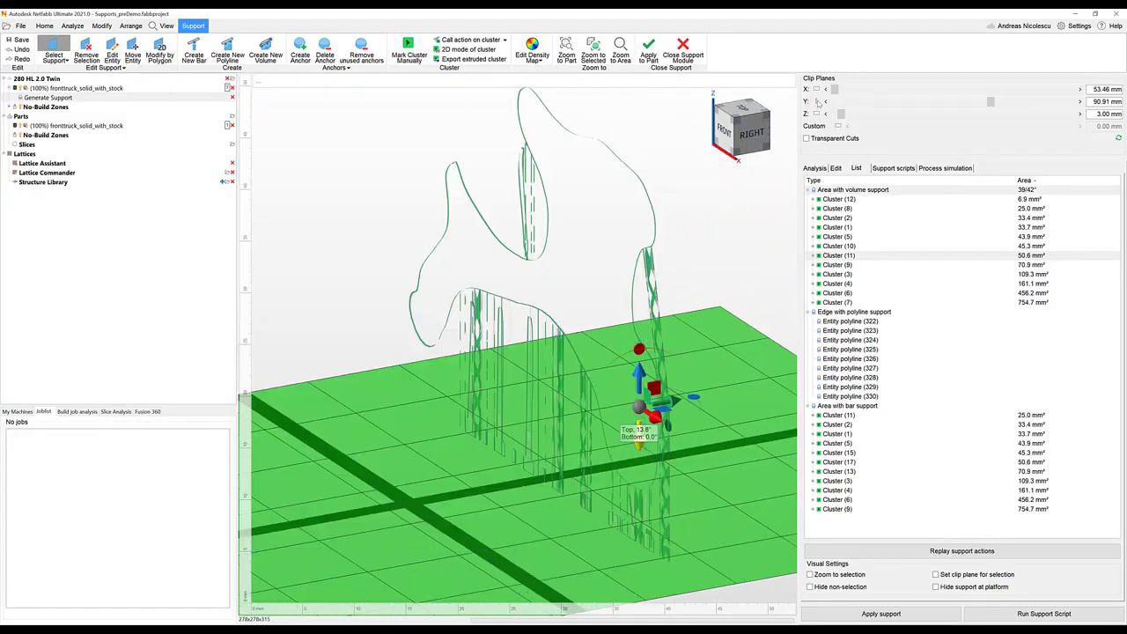
click(818, 103)
right_drag(537, 333, 662, 282)
scroll(570, 365, up, 3)
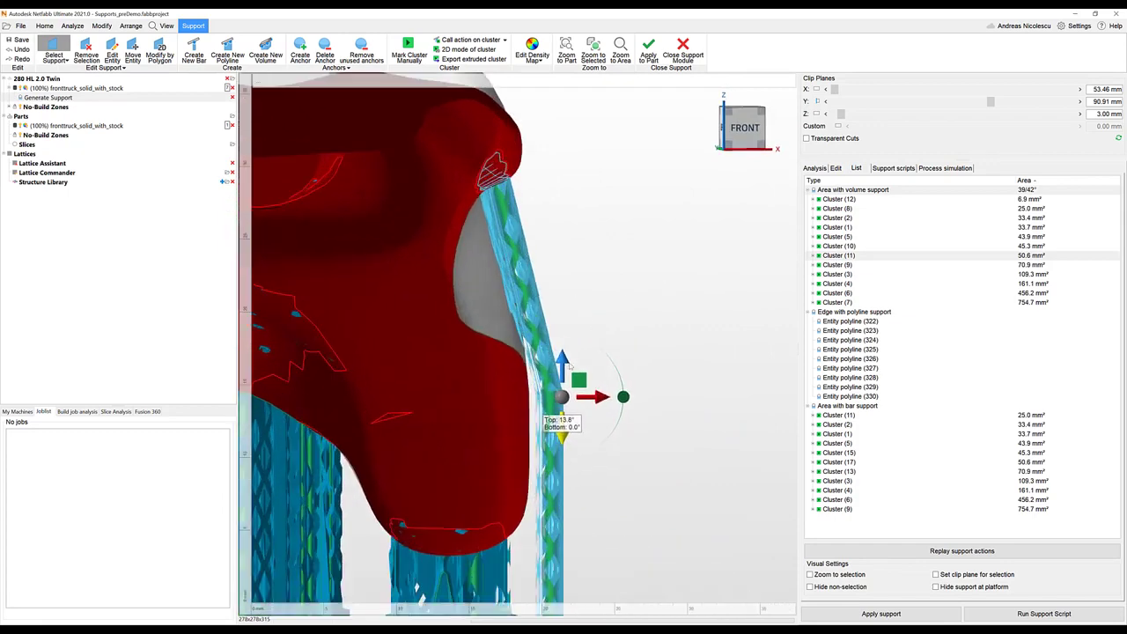
Adjust the bend of the angled volume support to a top angle of about 21.0° and check its clearance from the arm
drag(569, 365, 574, 342)
right_drag(523, 354, 576, 387)
click(614, 426)
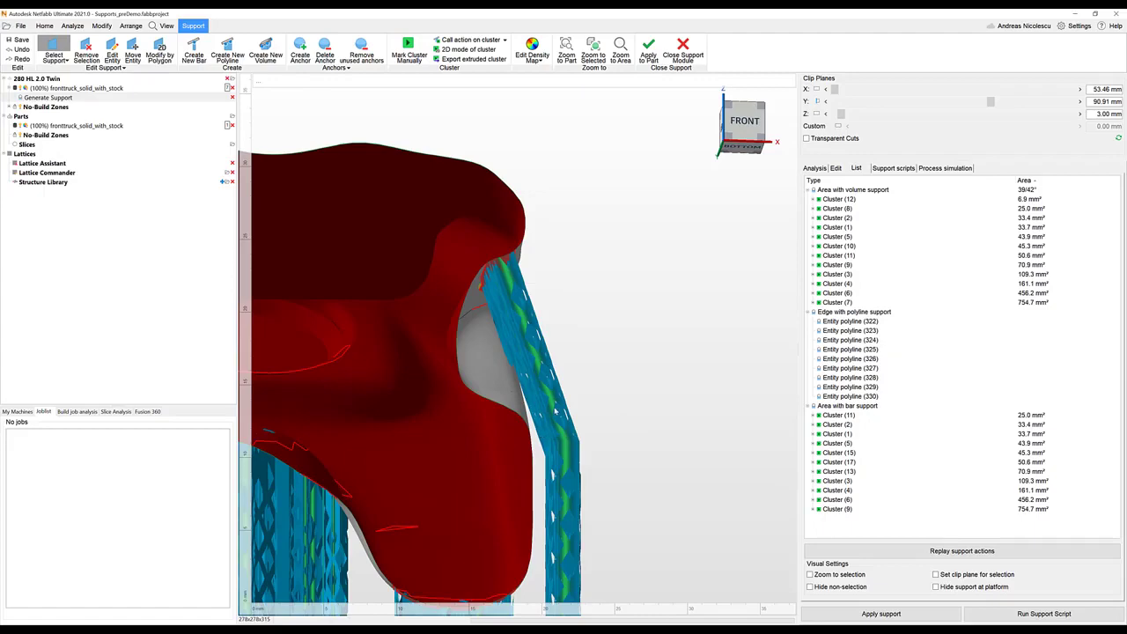
right_drag(555, 412, 606, 313)
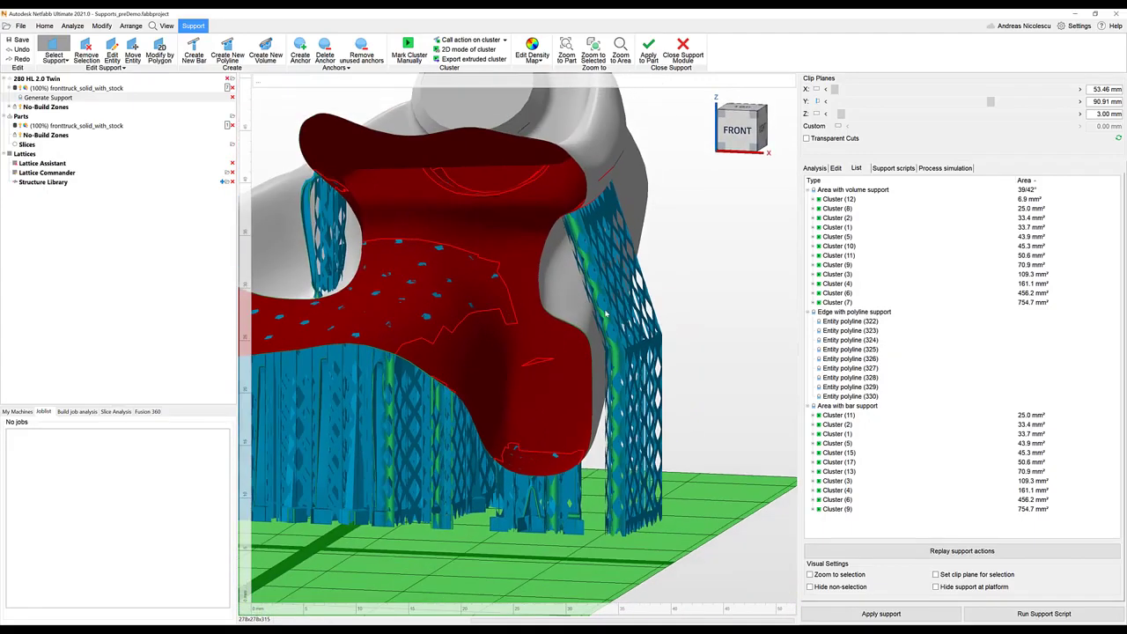
click(606, 314)
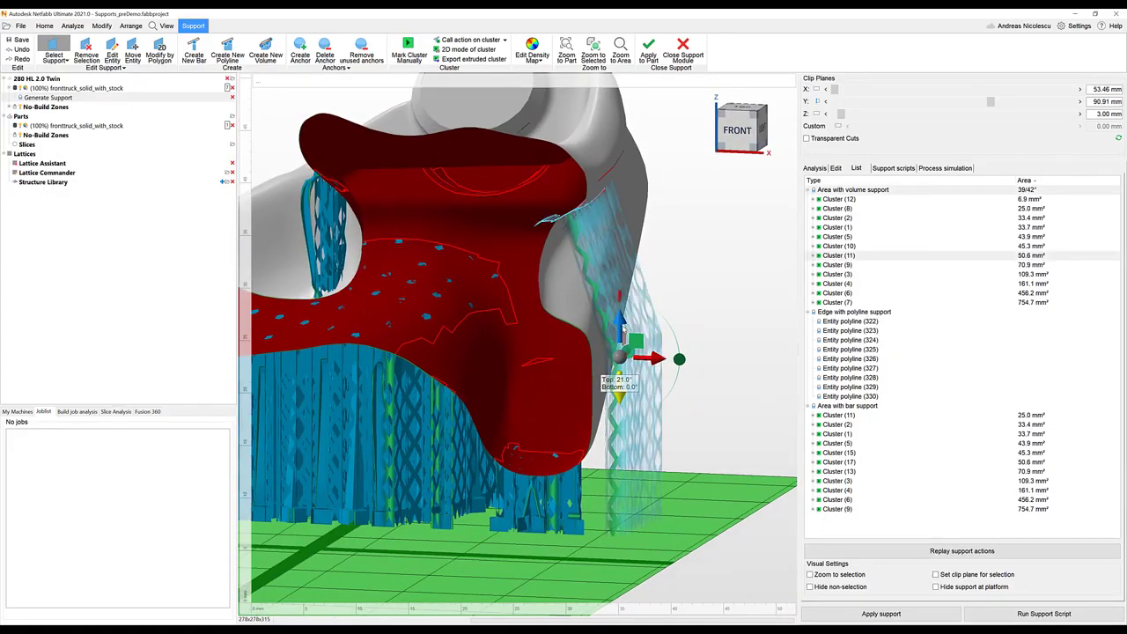
Tilt the volume support to a top angle of about 27.9° and apply all supports to the part
right_drag(606, 313, 704, 246)
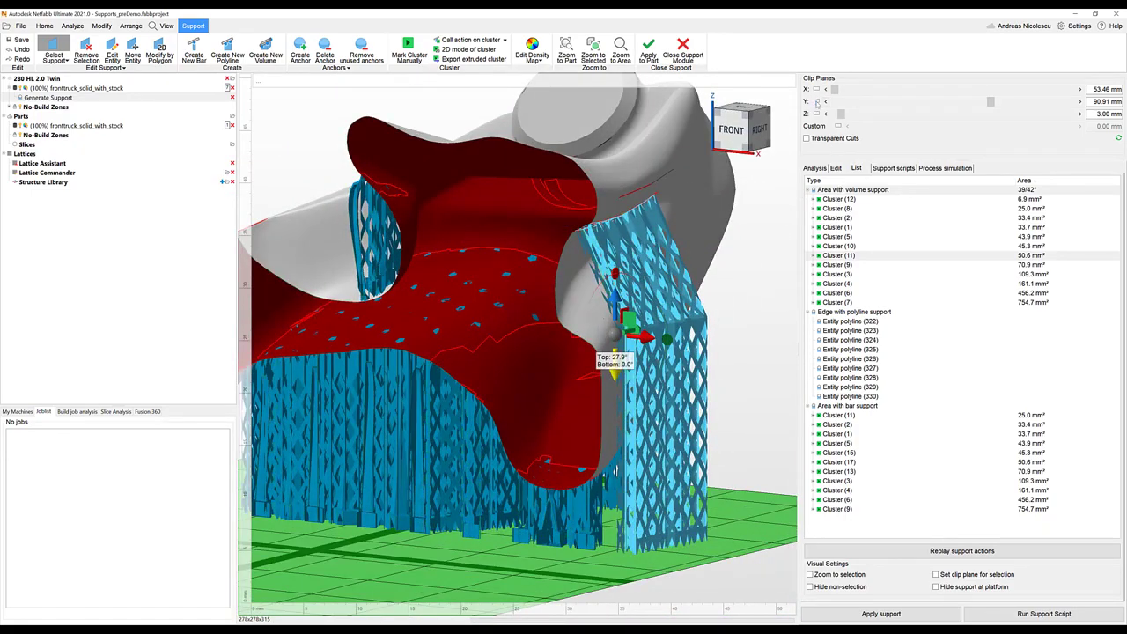
right_drag(784, 126, 634, 194)
click(648, 54)
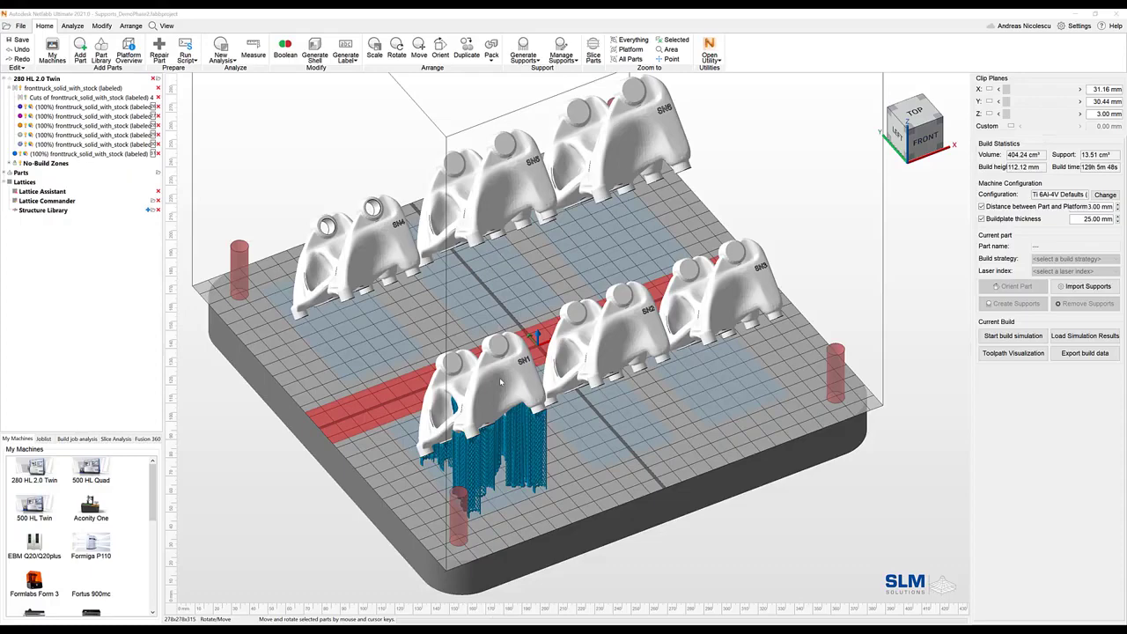
right_drag(532, 376, 547, 328)
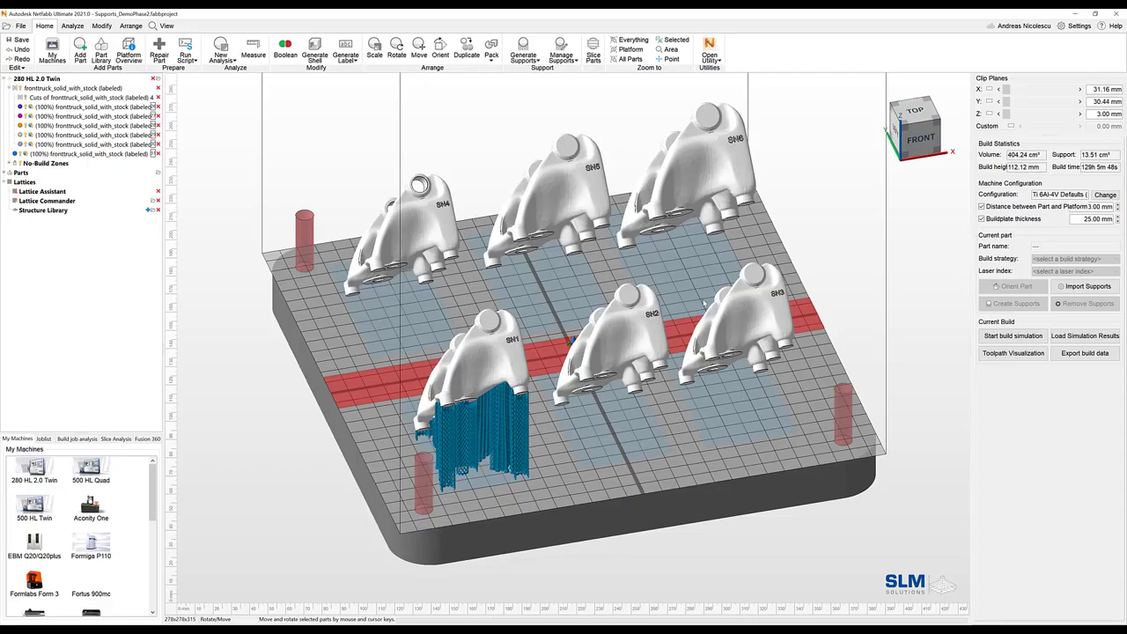
Generate supports on part SN2 with the SLM_Demoseries support script
scroll(426, 243, up, 5)
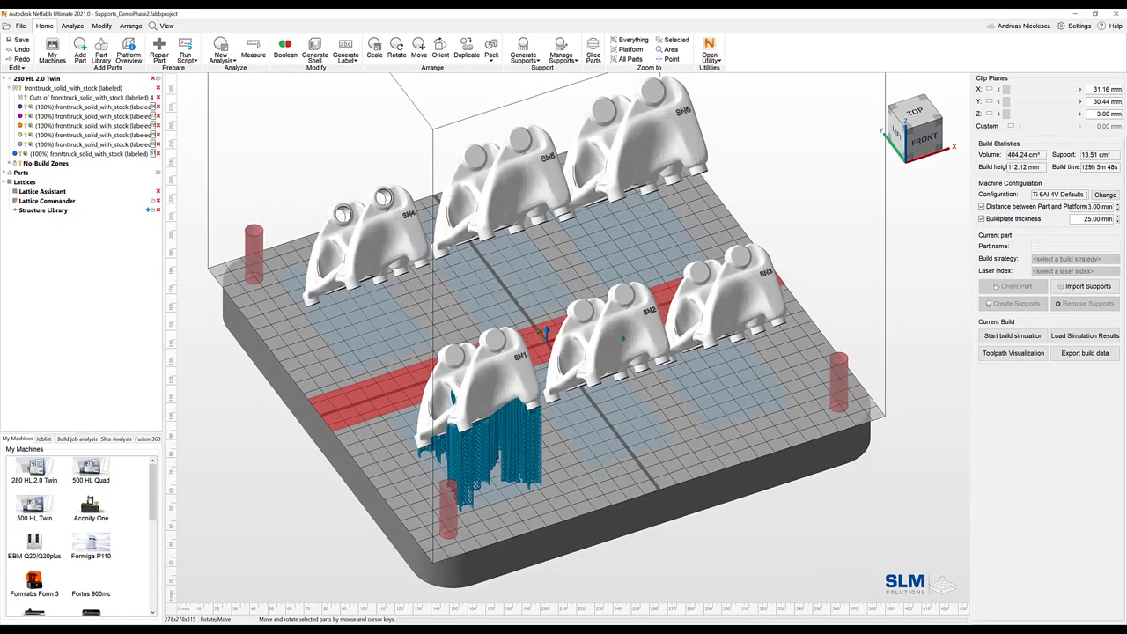
scroll(529, 264, down, 5)
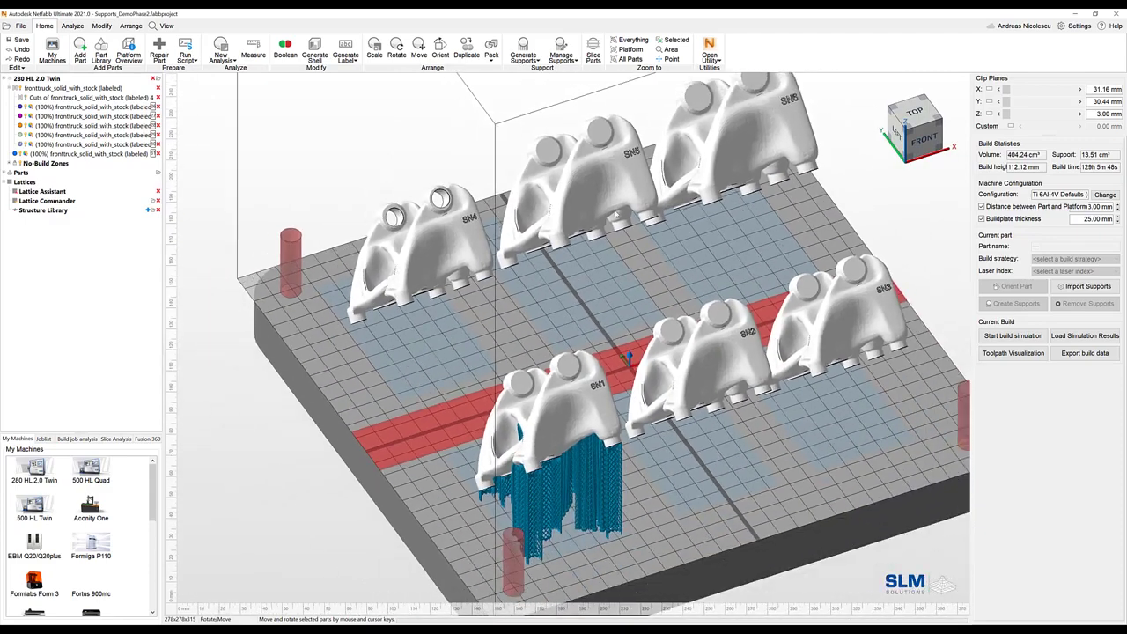
mouse_move(528, 264)
right_down()
mouse_move(573, 240)
mouse_move(482, 196)
mouse_move(518, 204)
mouse_move(530, 260)
right_up()
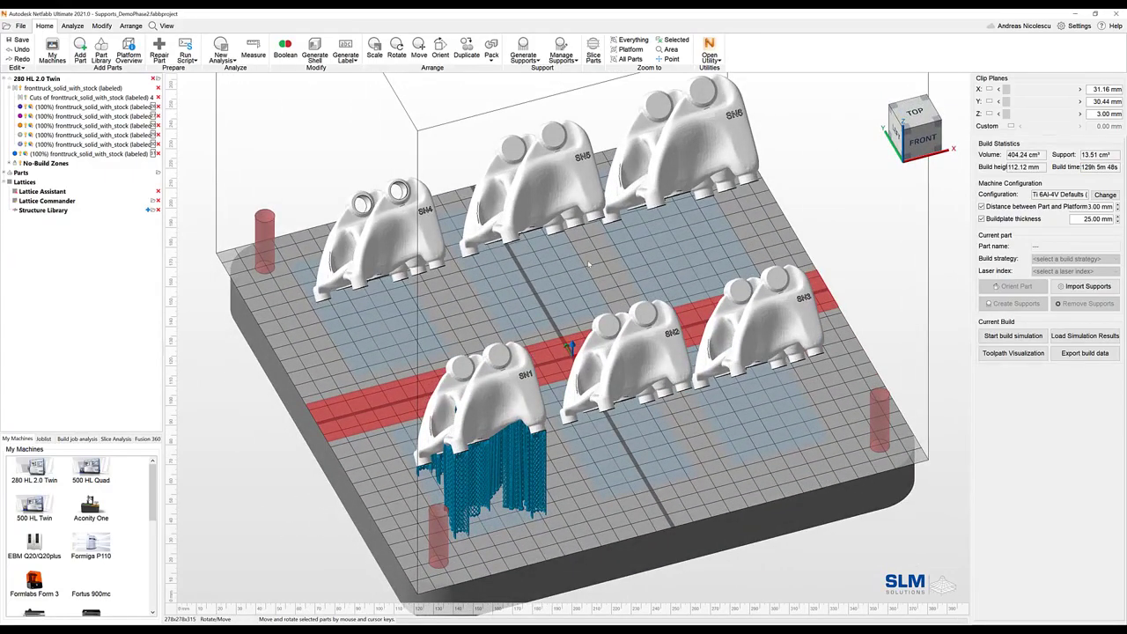
click(635, 377)
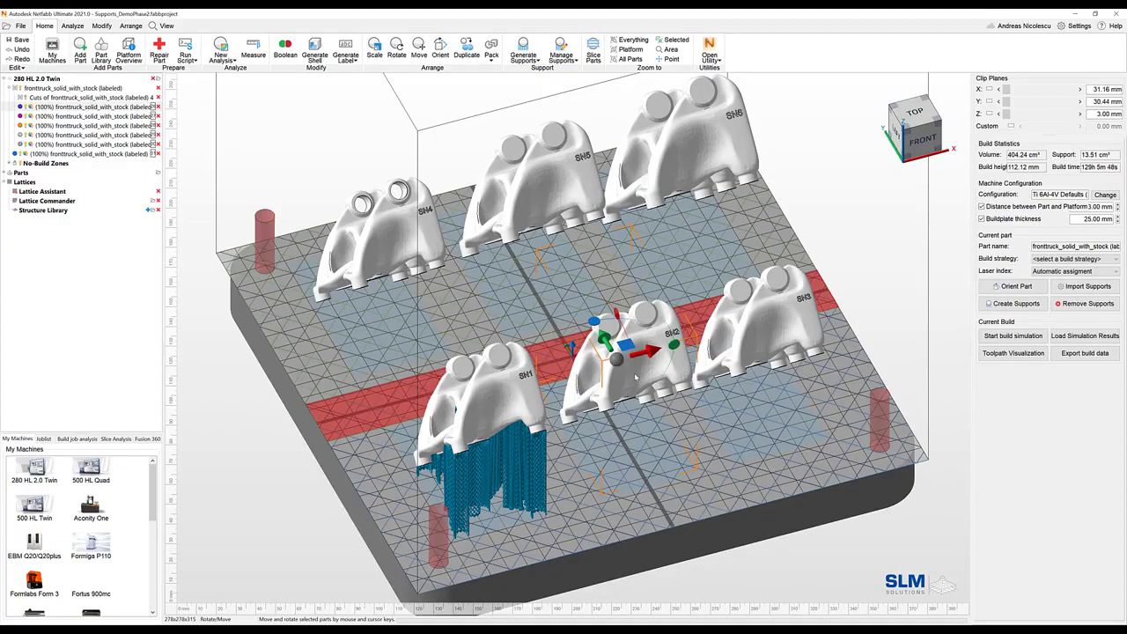
right_drag(636, 377, 440, 296)
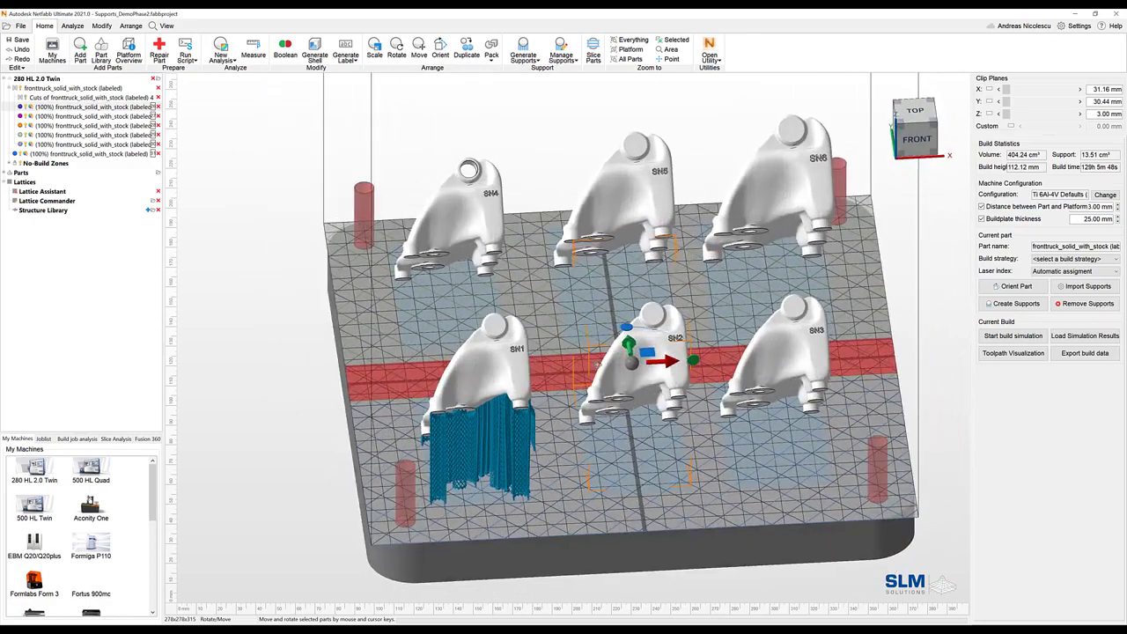
click(186, 58)
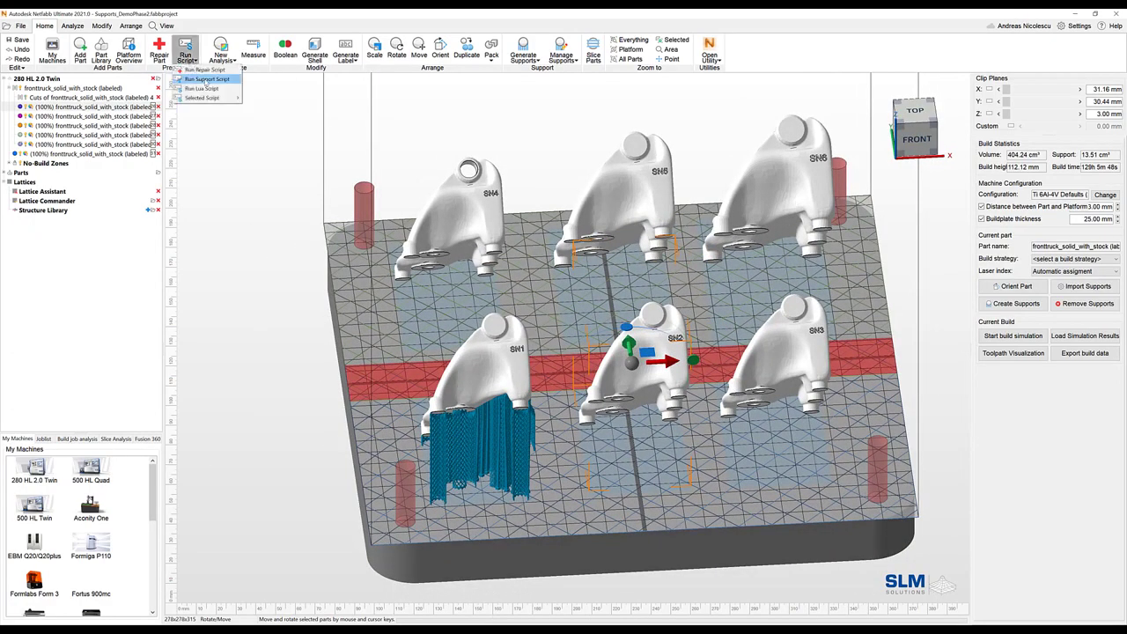
click(206, 80)
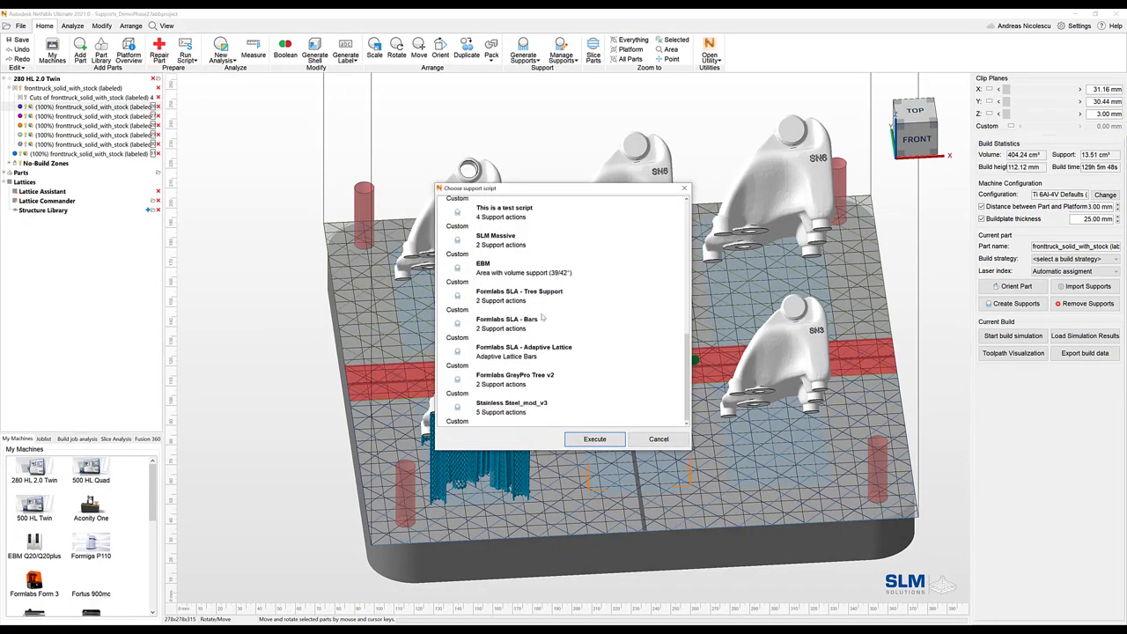
scroll(544, 323, up, 5)
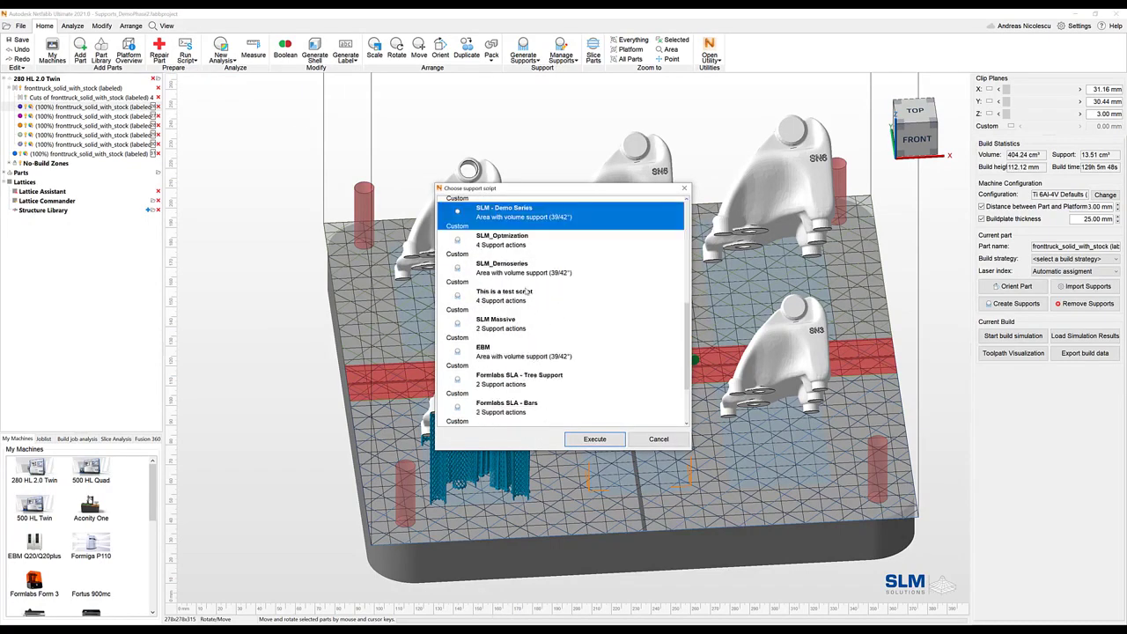
click(537, 278)
click(613, 442)
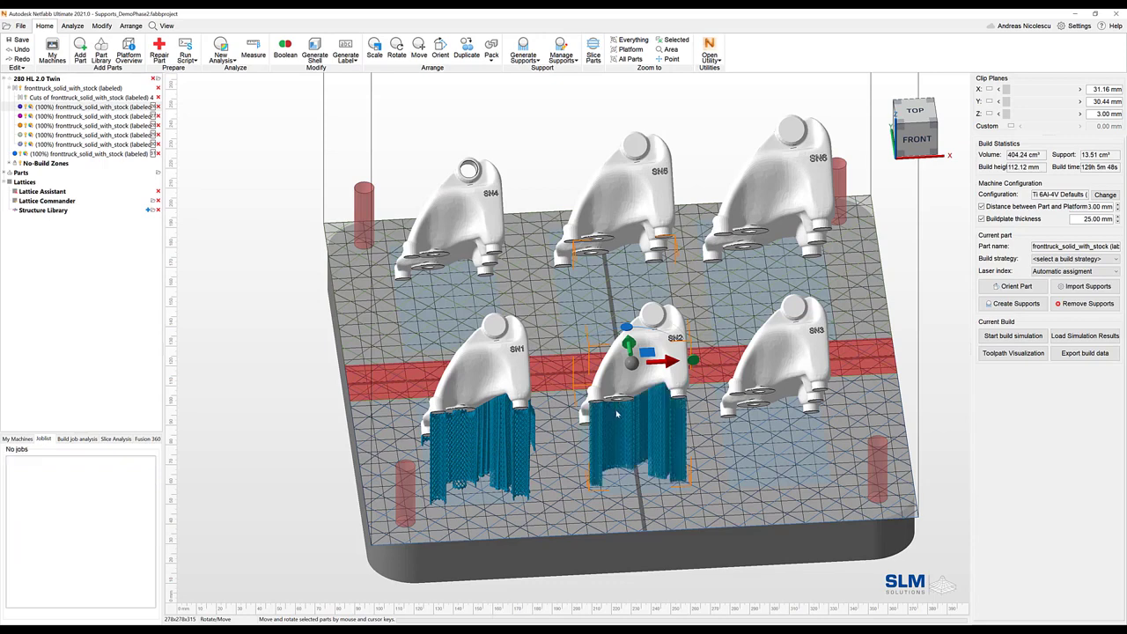
Compare the script-generated supports under SN2 with the manually refined supports under SN1
right_drag(616, 414, 619, 423)
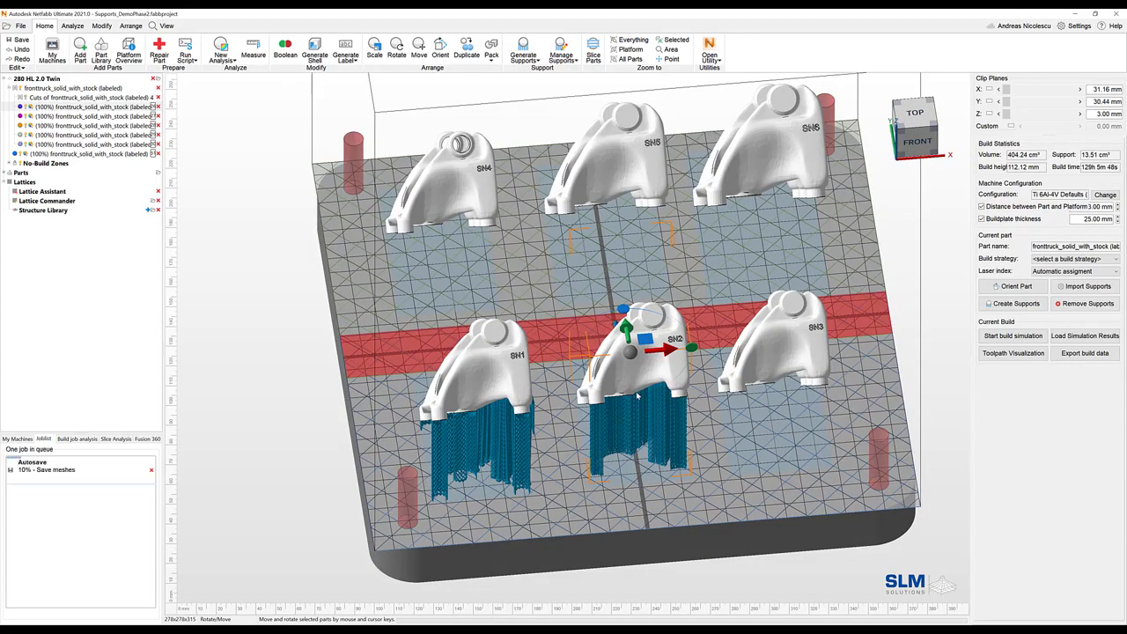
right_drag(637, 396, 635, 390)
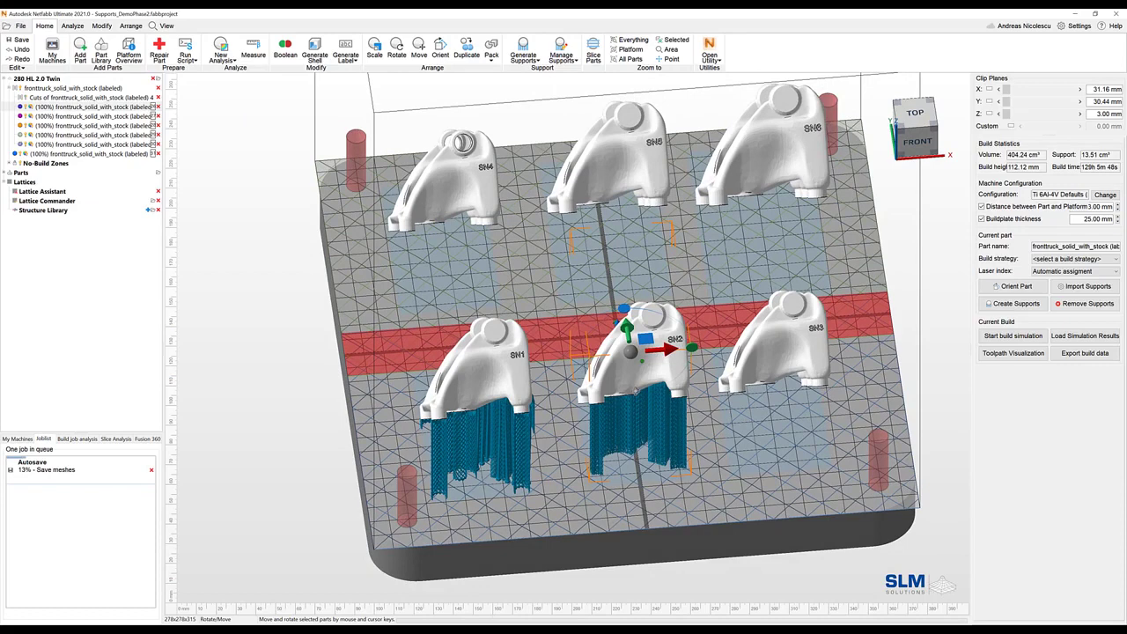
right_click(635, 391)
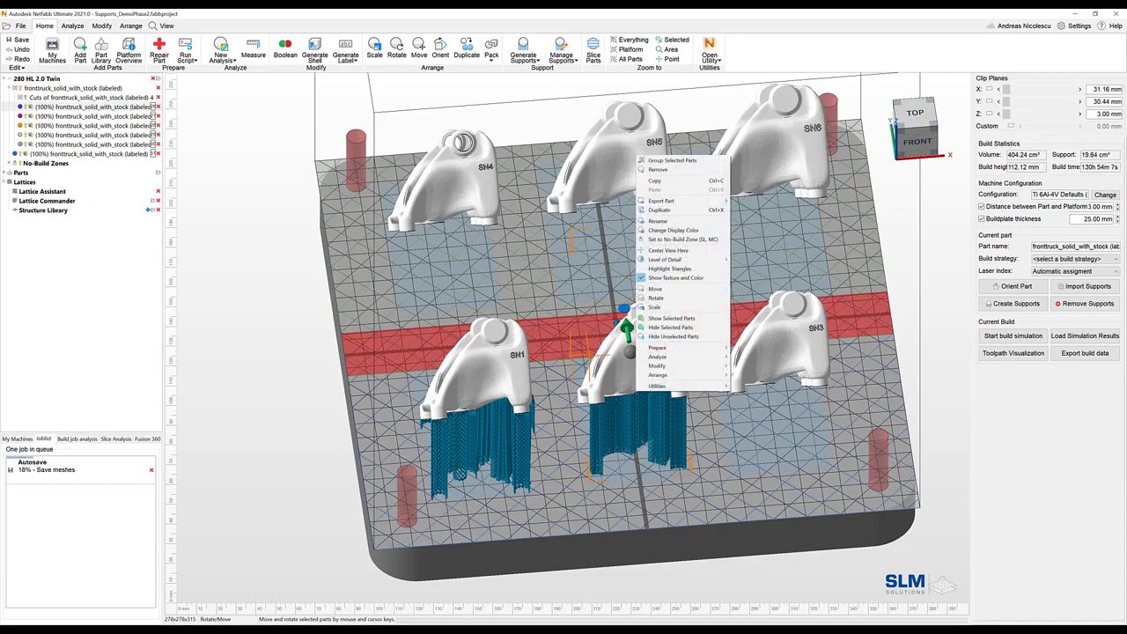
click(621, 527)
click(620, 527)
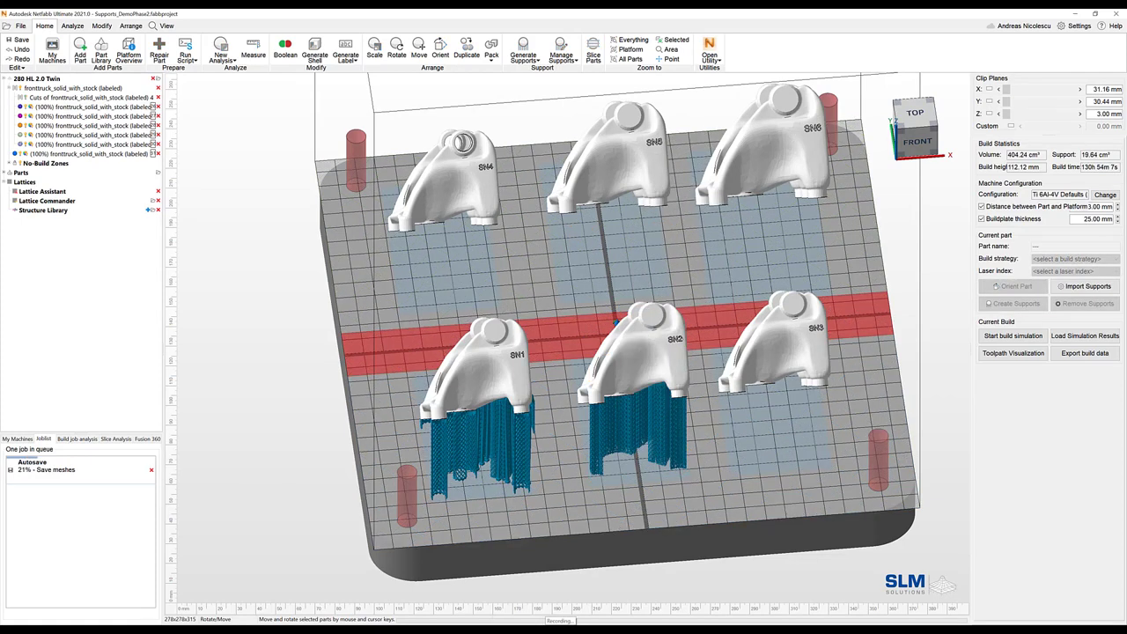
right_drag(621, 526, 706, 498)
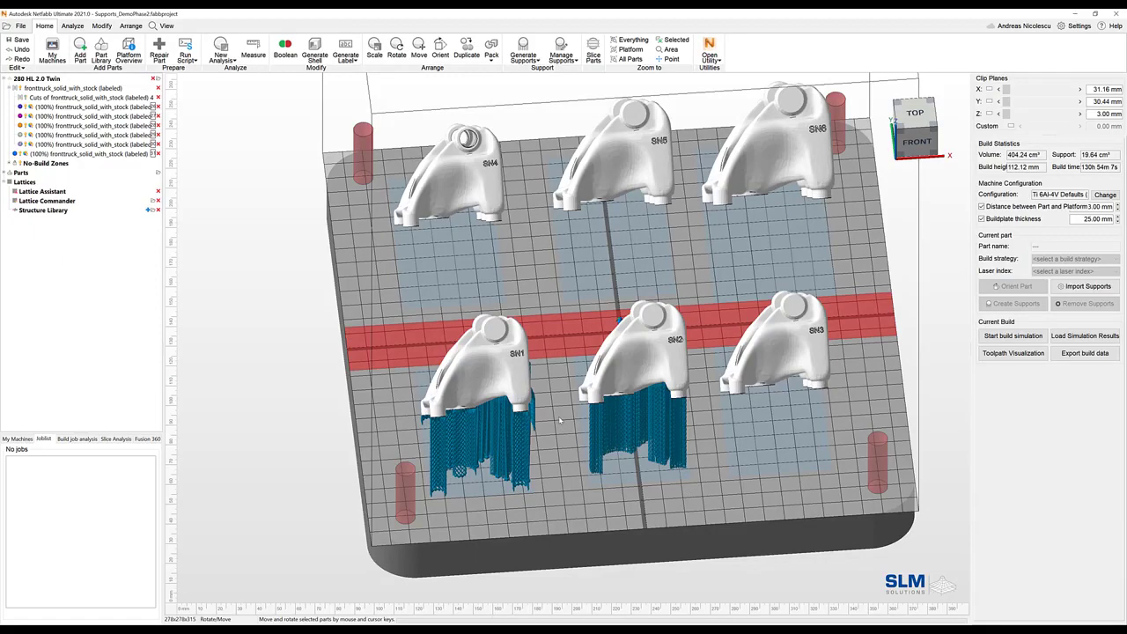
mouse_move(559, 421)
right_down()
mouse_move(558, 374)
mouse_move(557, 408)
right_up()
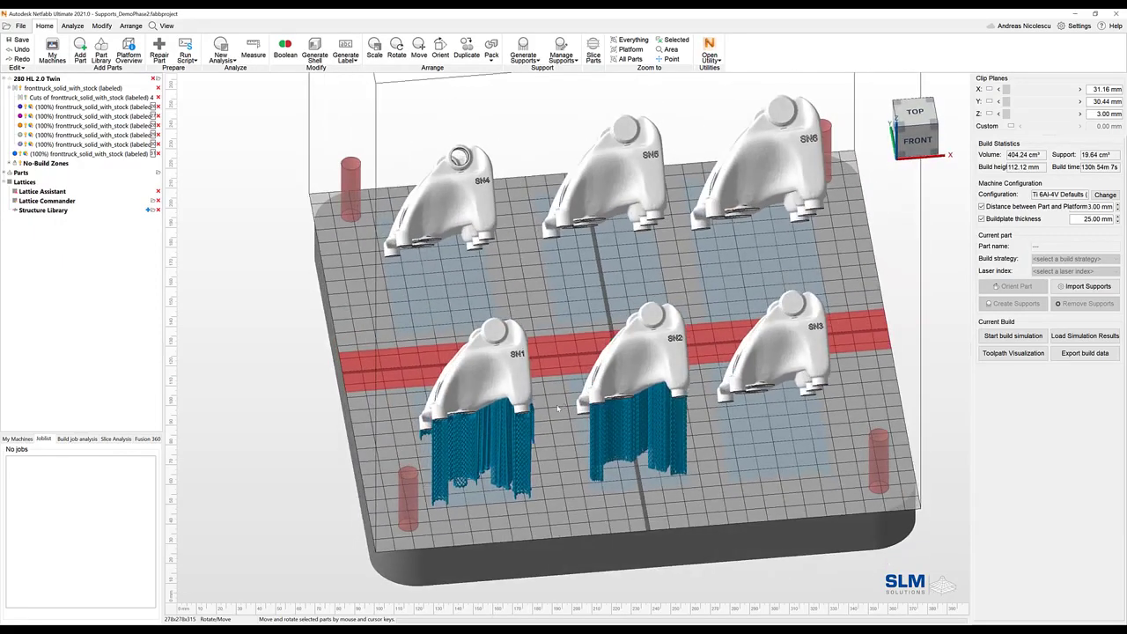
click(659, 354)
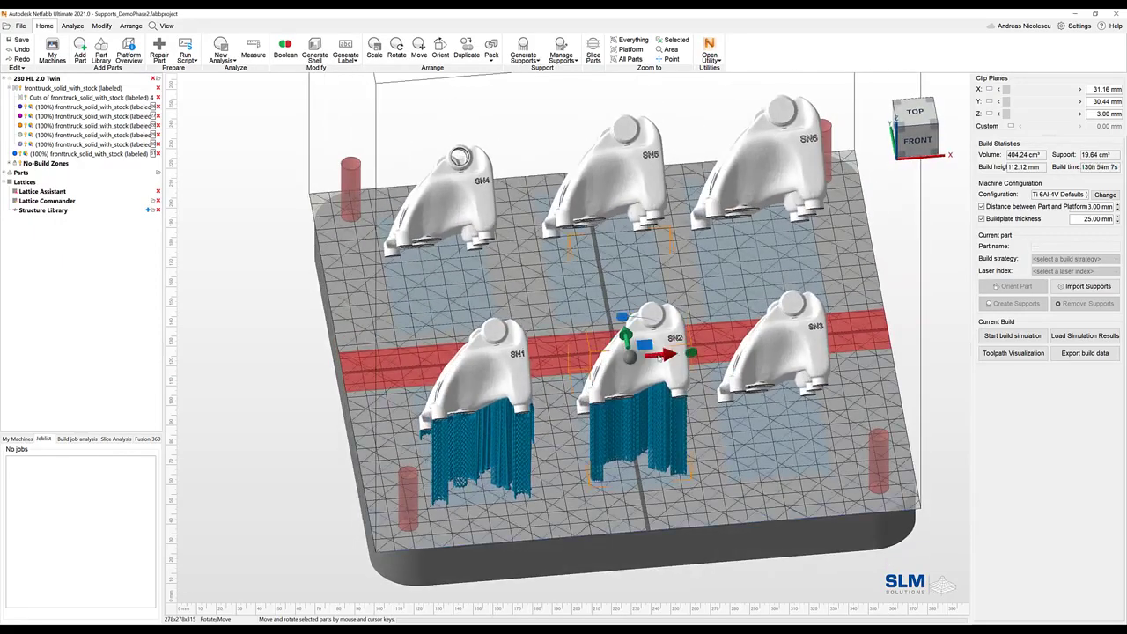
click(561, 55)
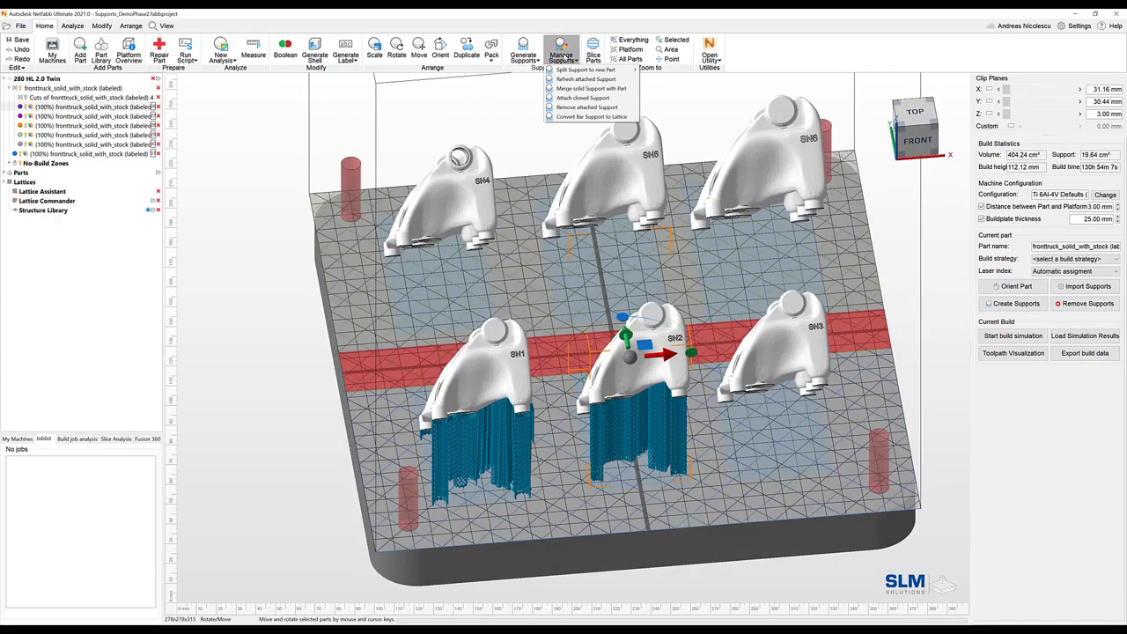
mouse_move(563, 70)
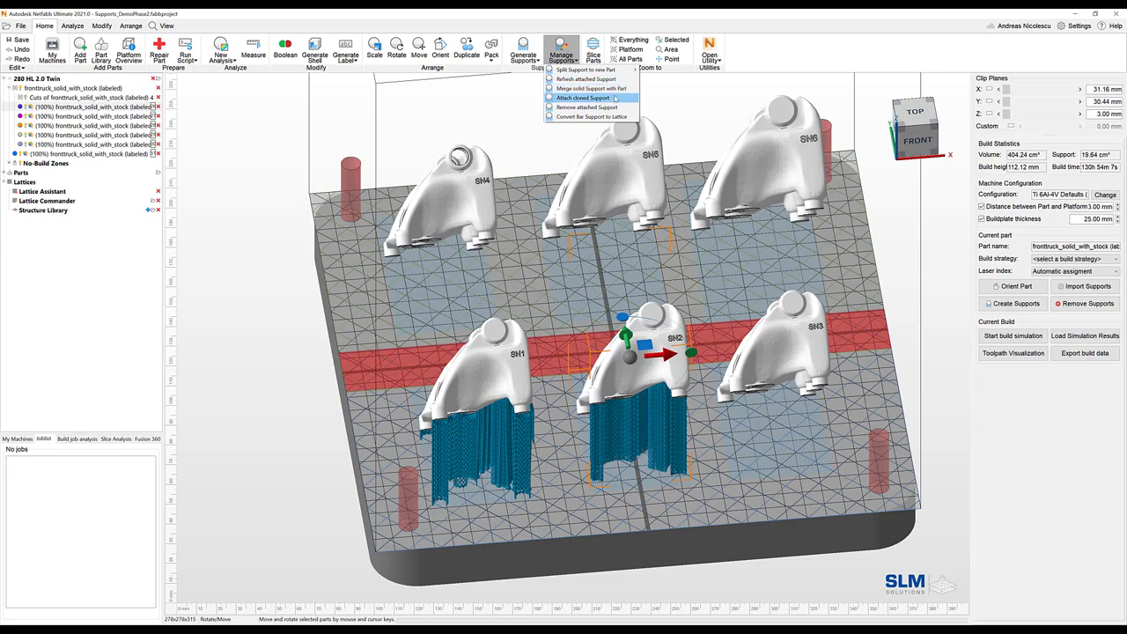
click(616, 97)
Select the five parts SN2 to SN6 and start attaching a cloned support to them
click(441, 195)
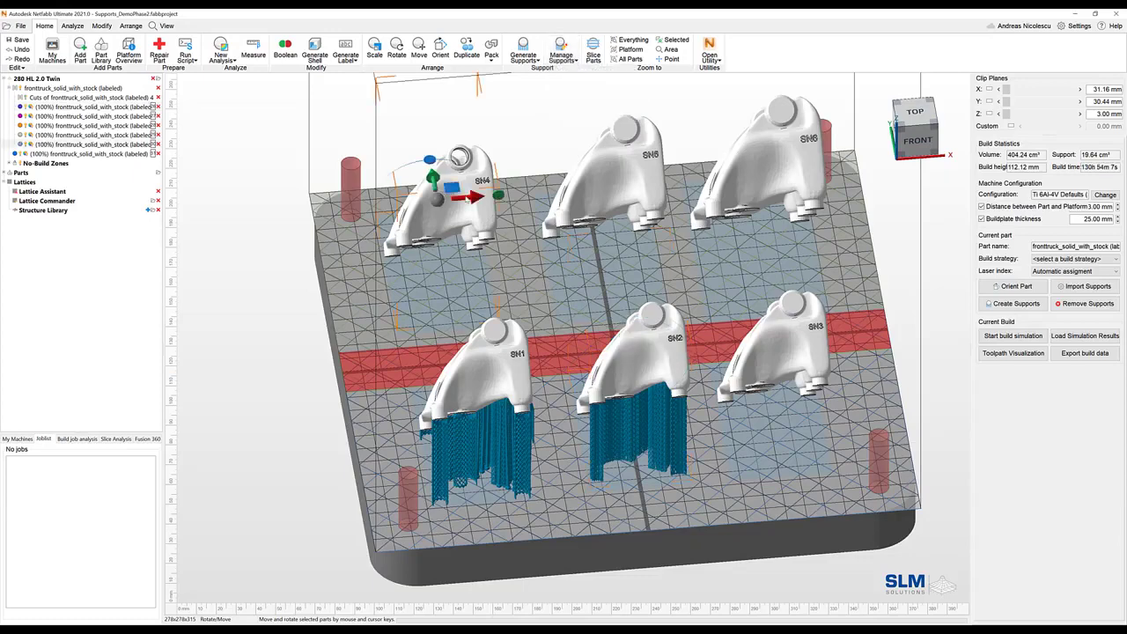
ctrl+click(635, 178)
ctrl+click(792, 347)
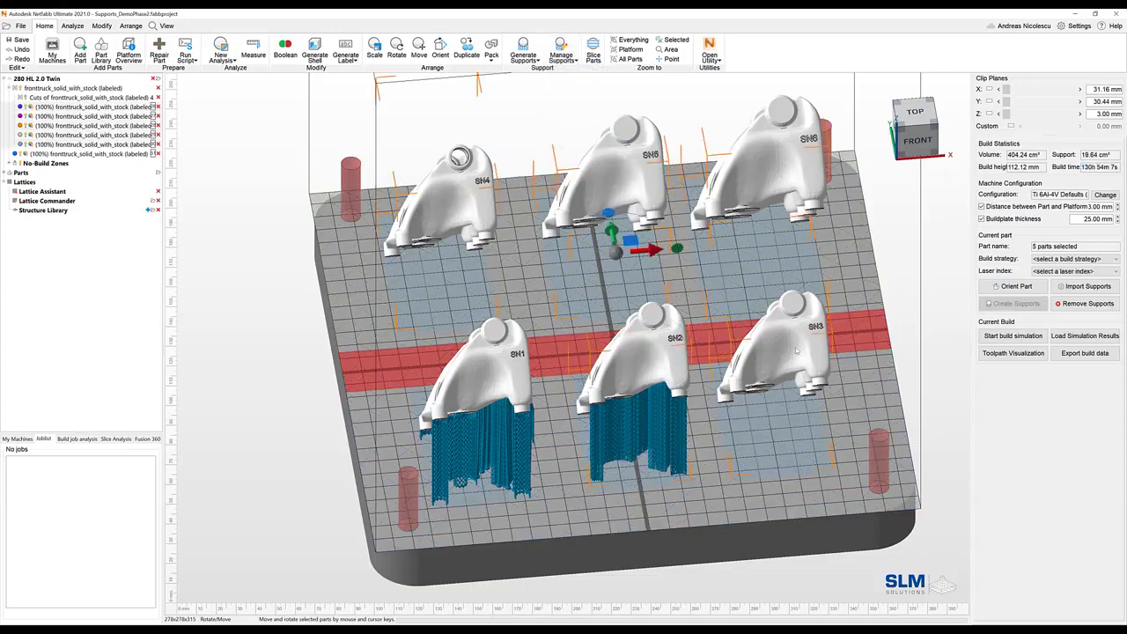
click(562, 52)
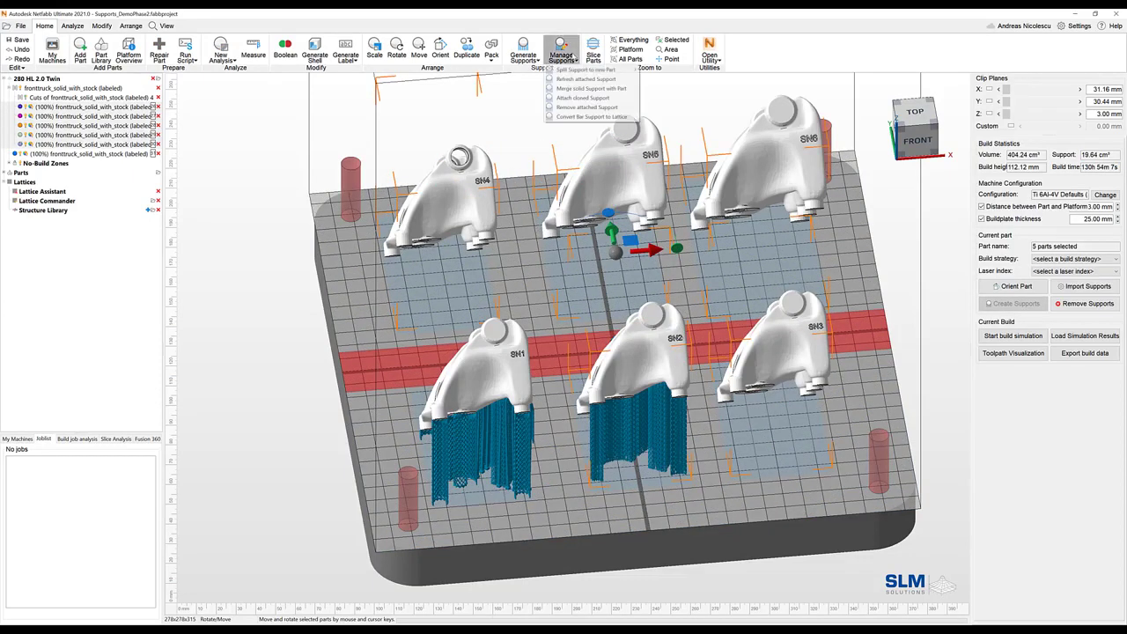
click(583, 98)
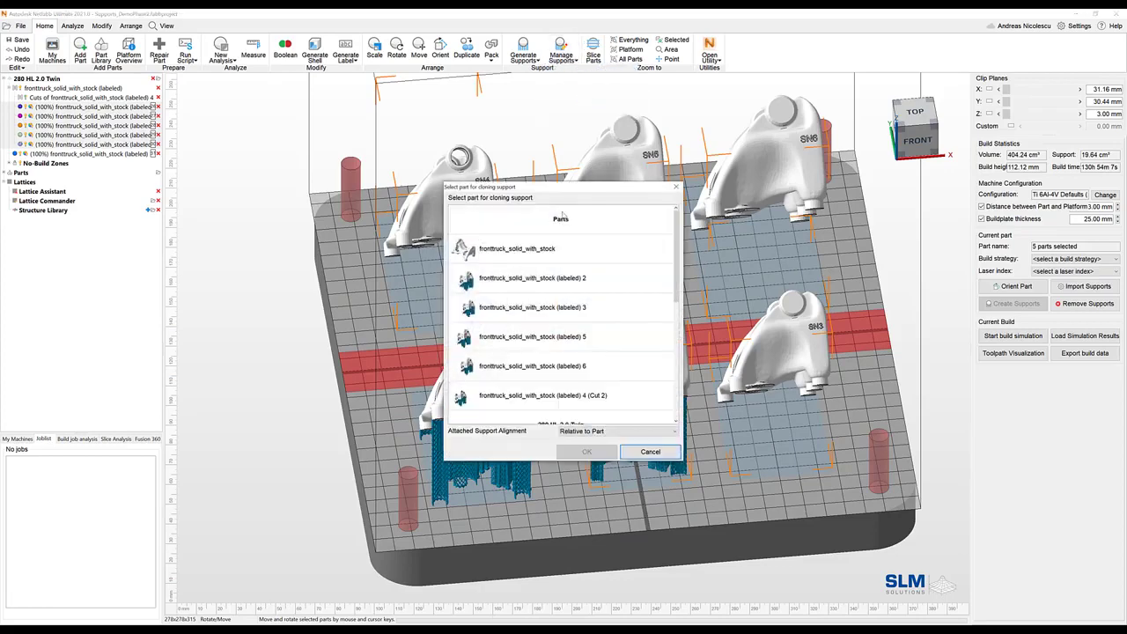
drag(577, 194, 708, 141)
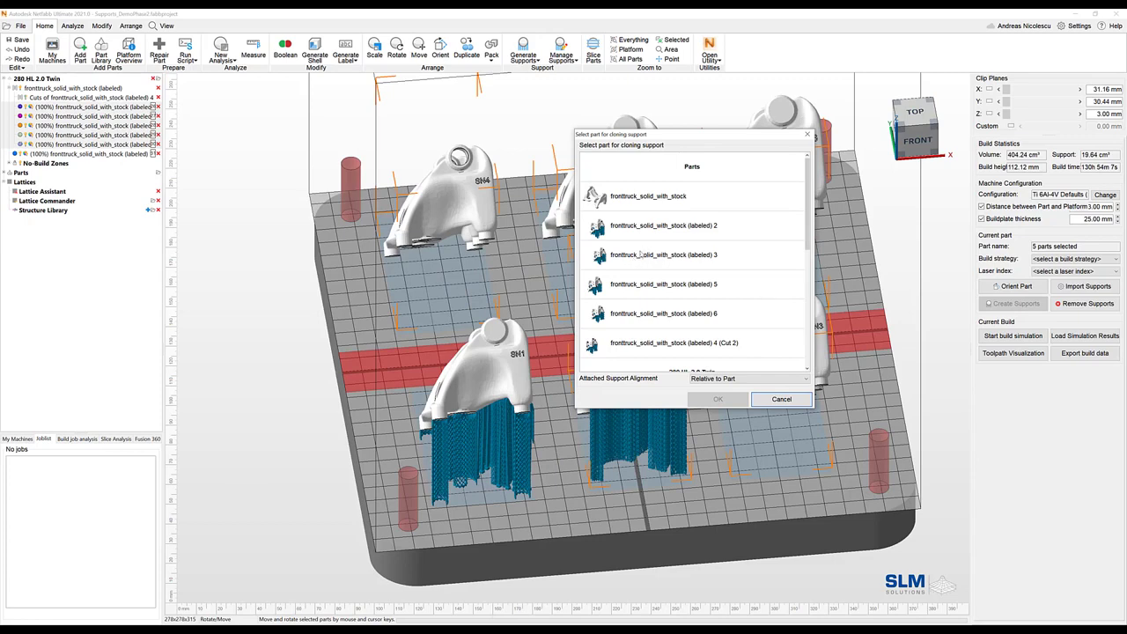
Set the attached support alignment for the cloned support to Automatic Alignment
scroll(706, 253, down, 3)
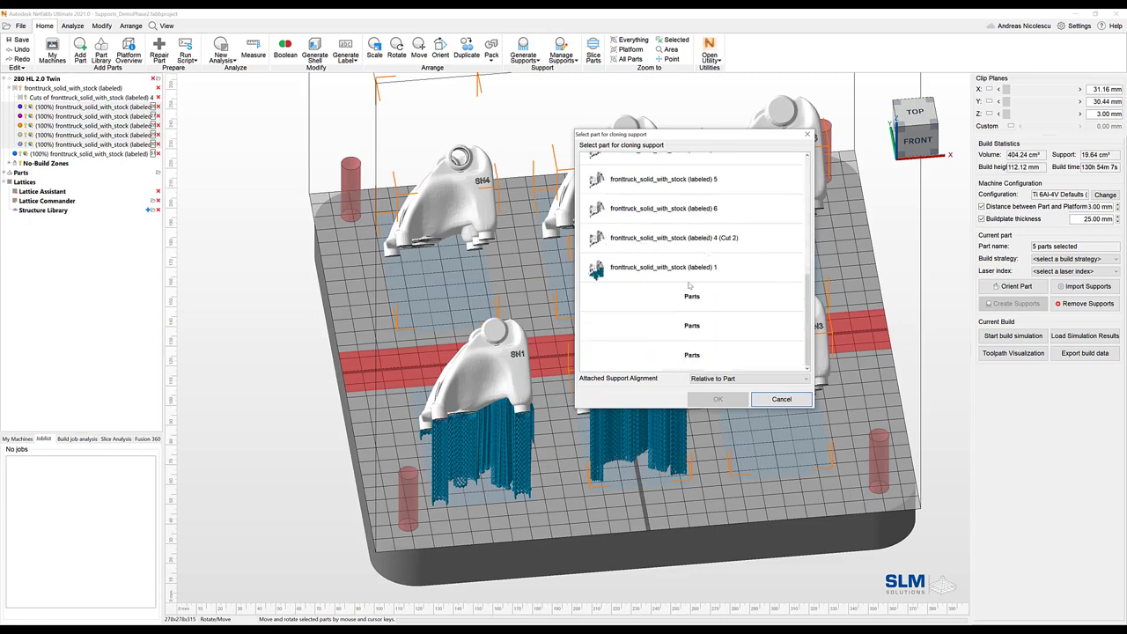
scroll(690, 286, up, 3)
click(740, 379)
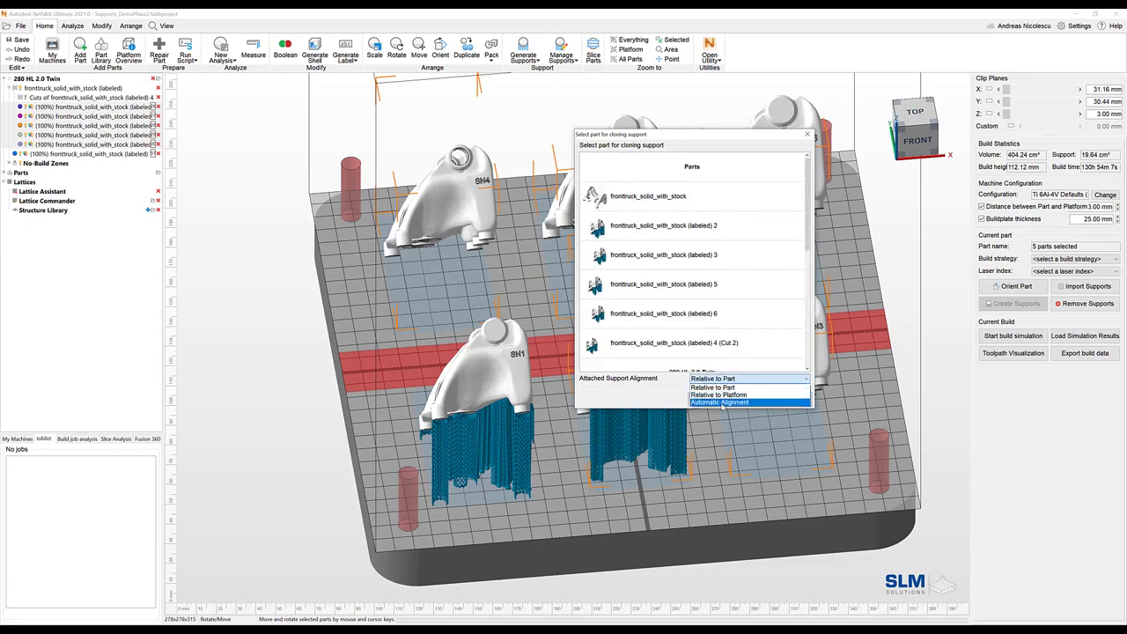
click(700, 387)
scroll(658, 328, down, 3)
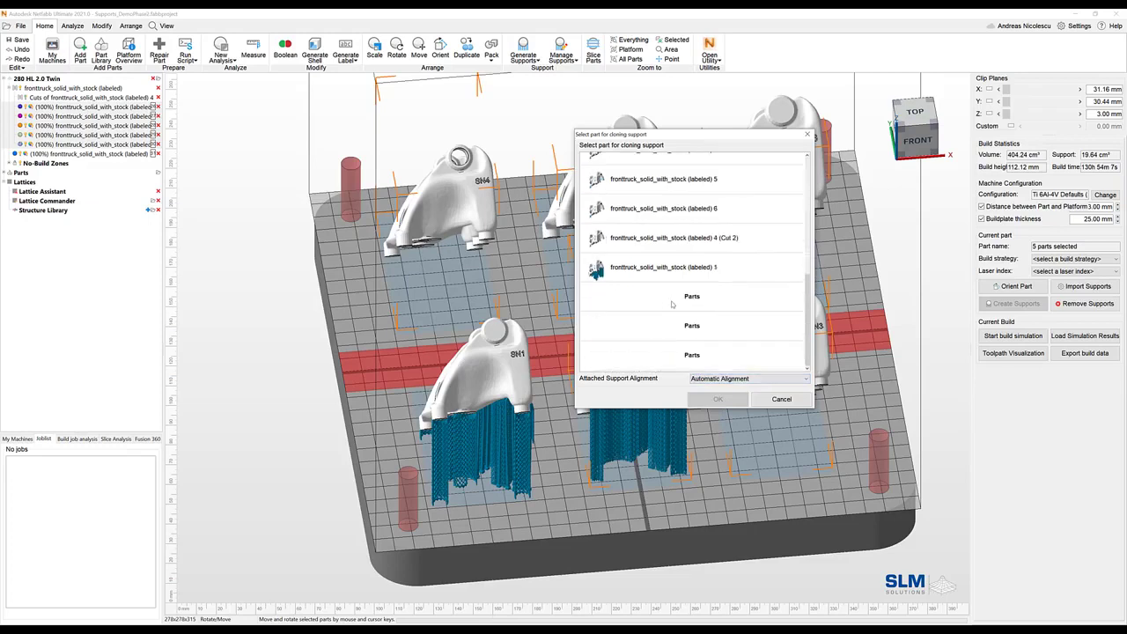
scroll(671, 304, up, 3)
Clone the supports of fronttruck_solid_with_stock (labeled) 1 from the 280 HL 2.0 Twin build onto the selected parts
click(649, 211)
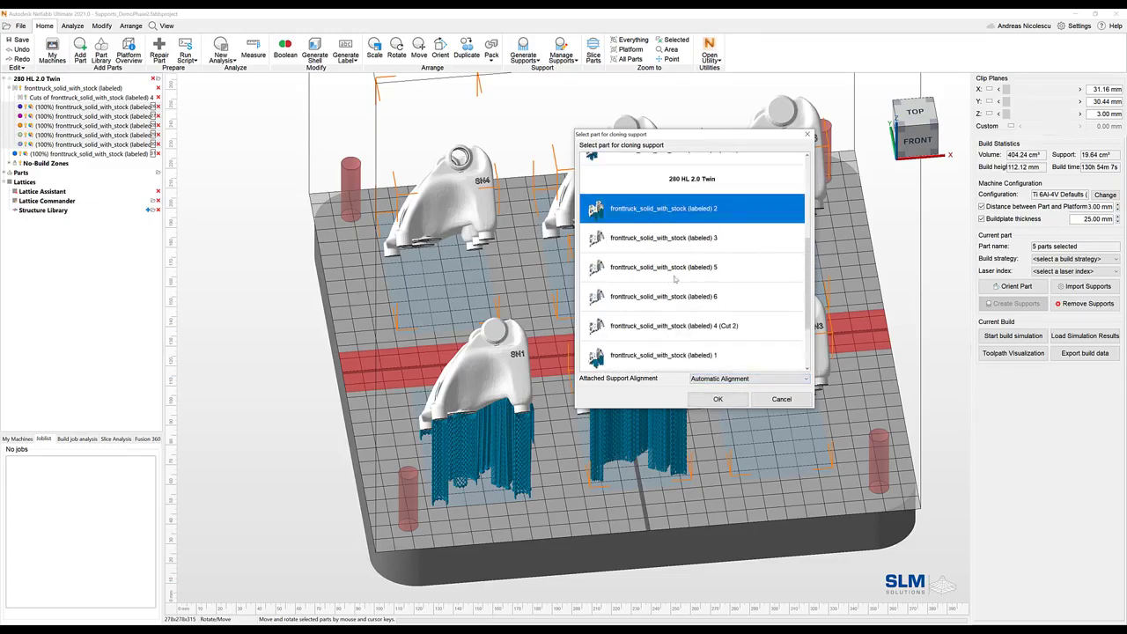
scroll(674, 280, down, 3)
scroll(678, 278, up, 3)
scroll(678, 278, down, 3)
click(676, 278)
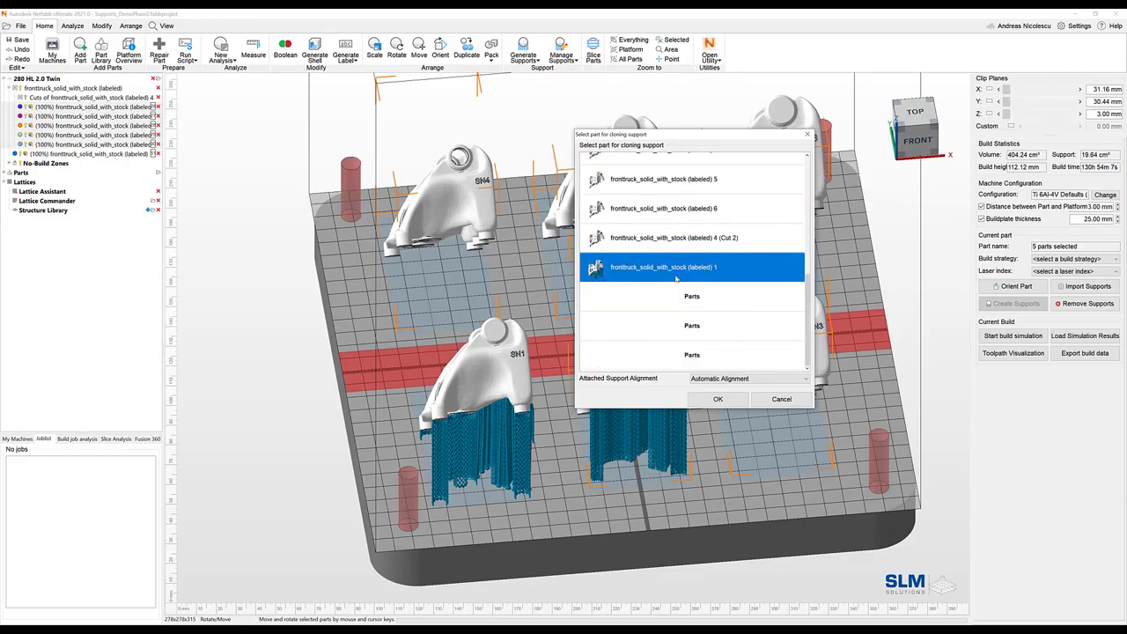
click(718, 400)
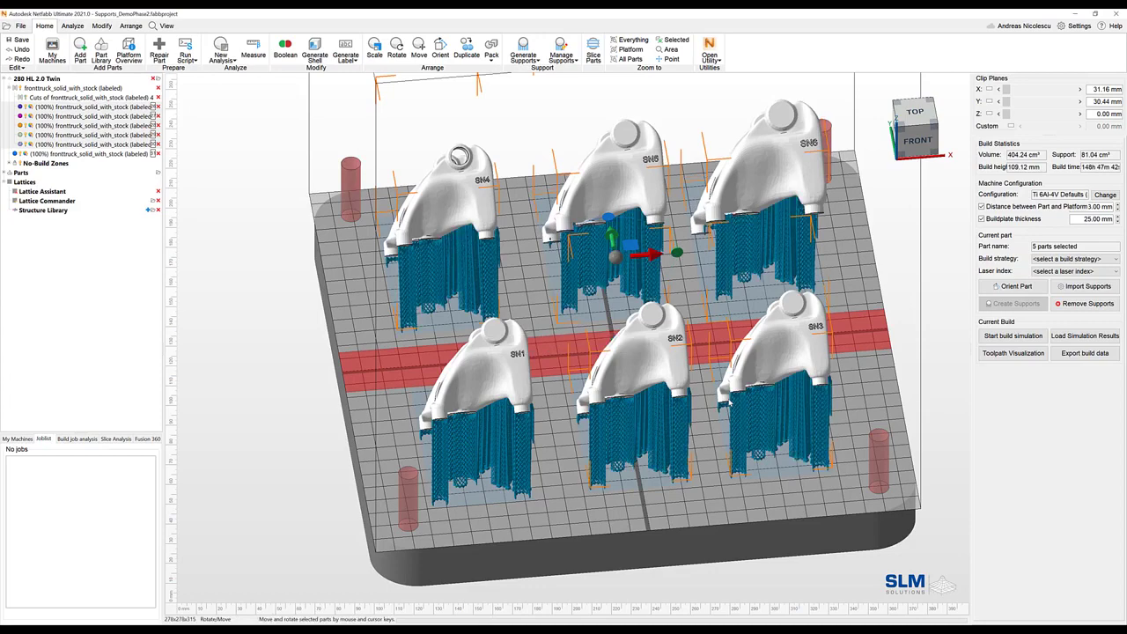
Examine the cloned supports across all six parts, including the angled volume support beside the SN3 arm
right_drag(729, 403, 591, 410)
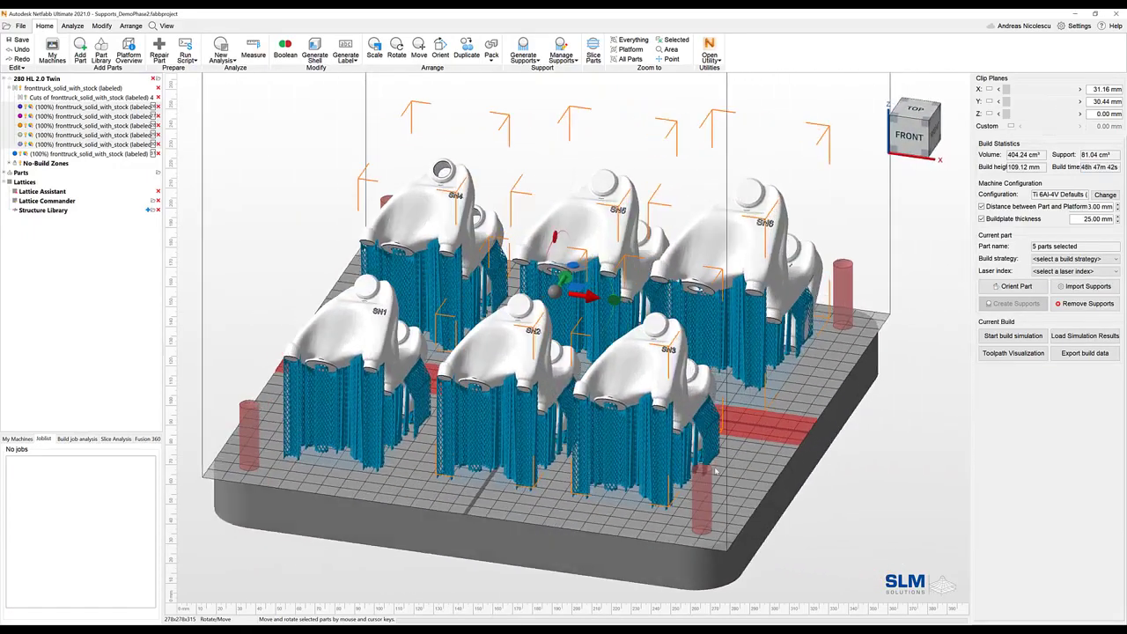
scroll(689, 421, up, 8)
mouse_move(689, 421)
right_down()
mouse_move(708, 394)
mouse_move(625, 407)
mouse_move(641, 395)
mouse_move(697, 413)
right_up()
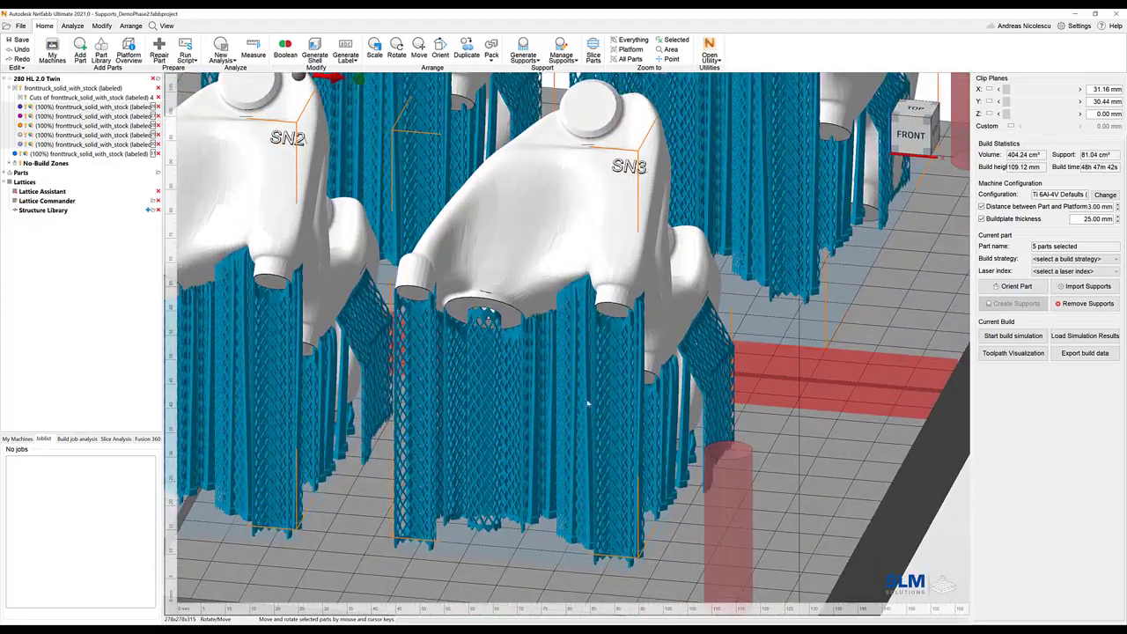
scroll(537, 395, down, 3)
middle_drag(503, 390, 583, 500)
scroll(550, 424, down, 2)
right_drag(446, 386, 539, 480)
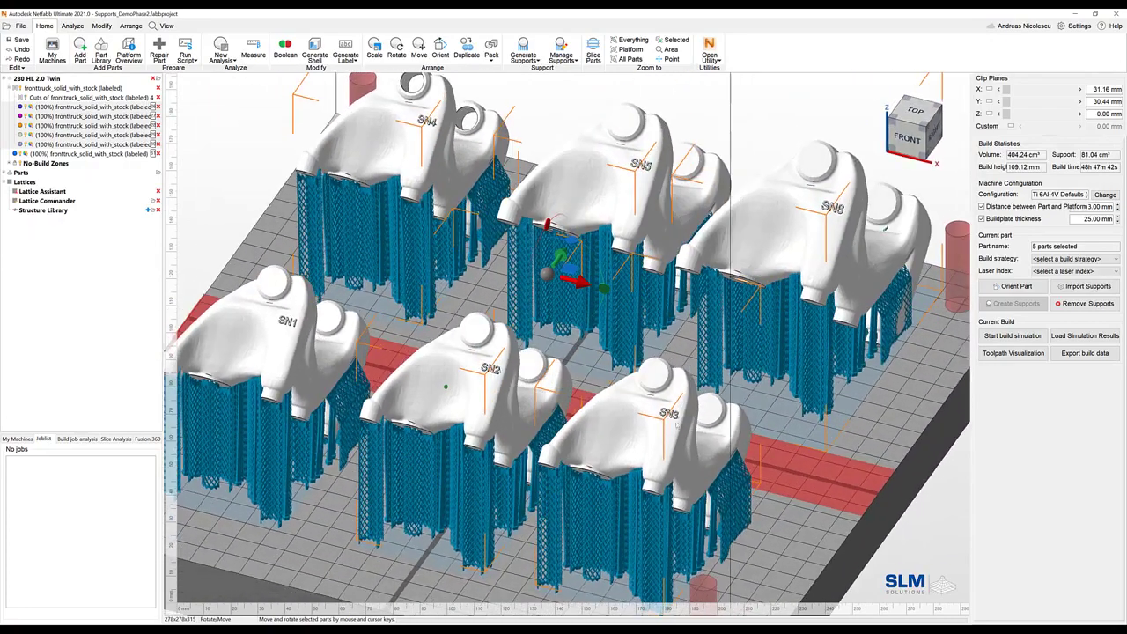
Check the build time in the build statistics, deselect the parts and inspect the cloned supports around SN5 and SN6
drag(1119, 167, 1081, 168)
click(762, 384)
right_drag(762, 384, 801, 350)
middle_drag(779, 355, 665, 377)
mouse_move(665, 377)
right_down()
mouse_move(634, 382)
mouse_move(661, 377)
right_up()
scroll(634, 382, up, 2)
scroll(634, 382, up, 2)
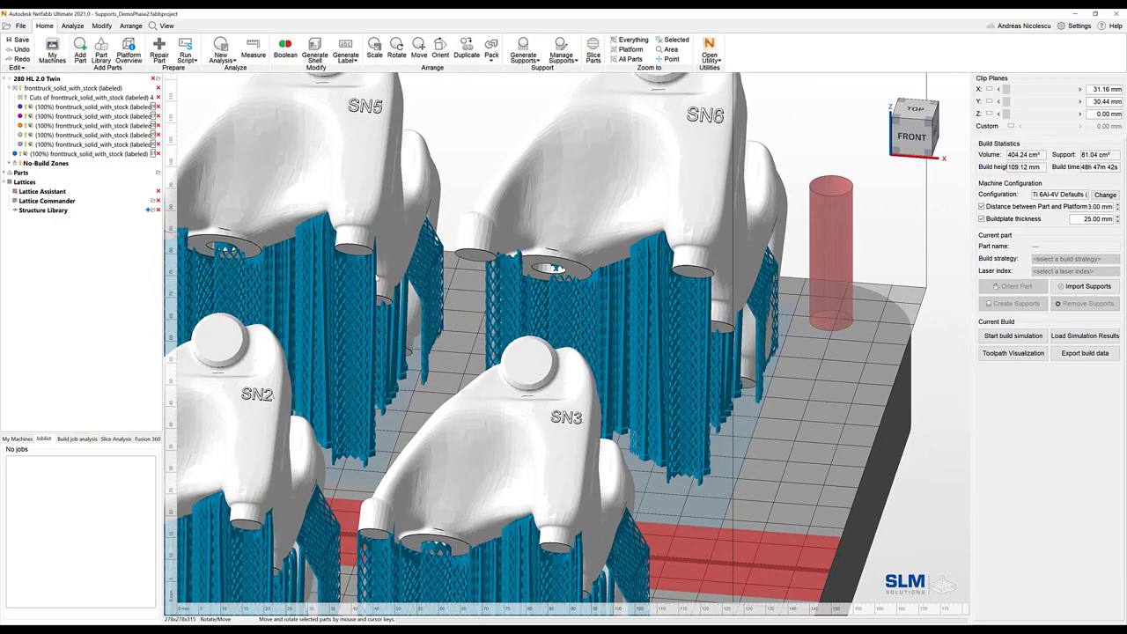
Refresh the attached supports of the SN5 and SN6 parts
click(358, 231)
ctrl+click(620, 224)
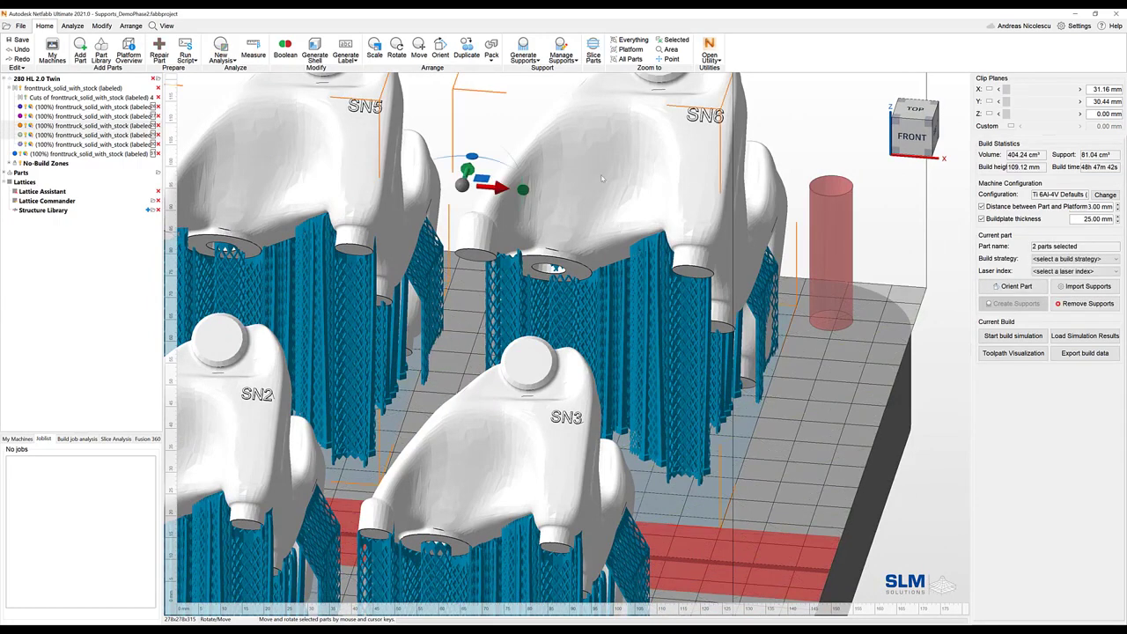
click(562, 52)
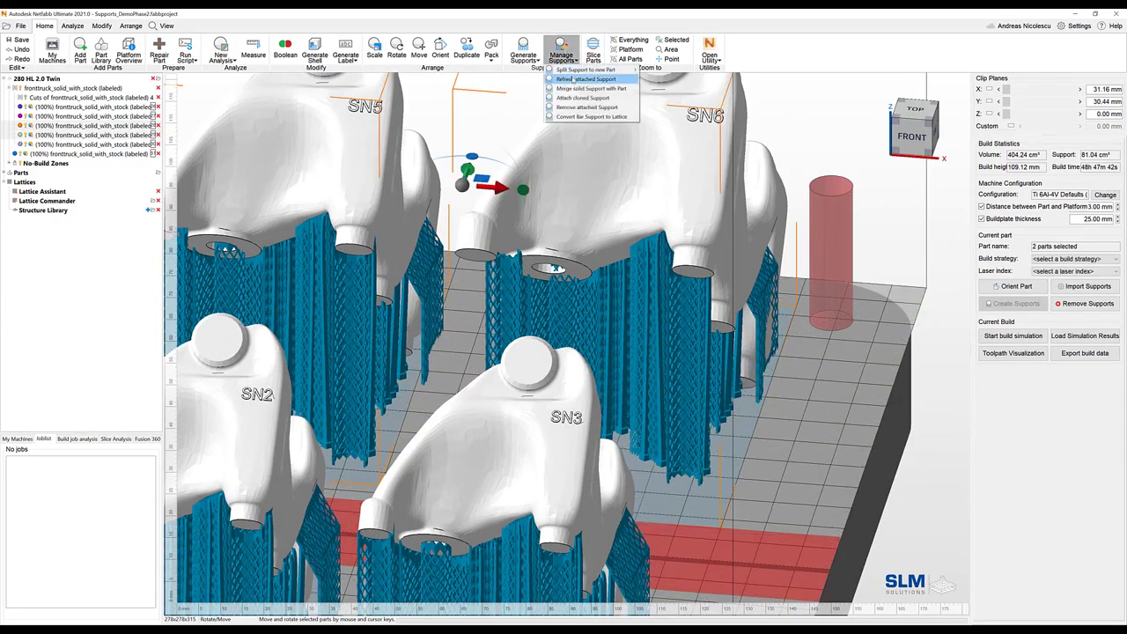
click(574, 79)
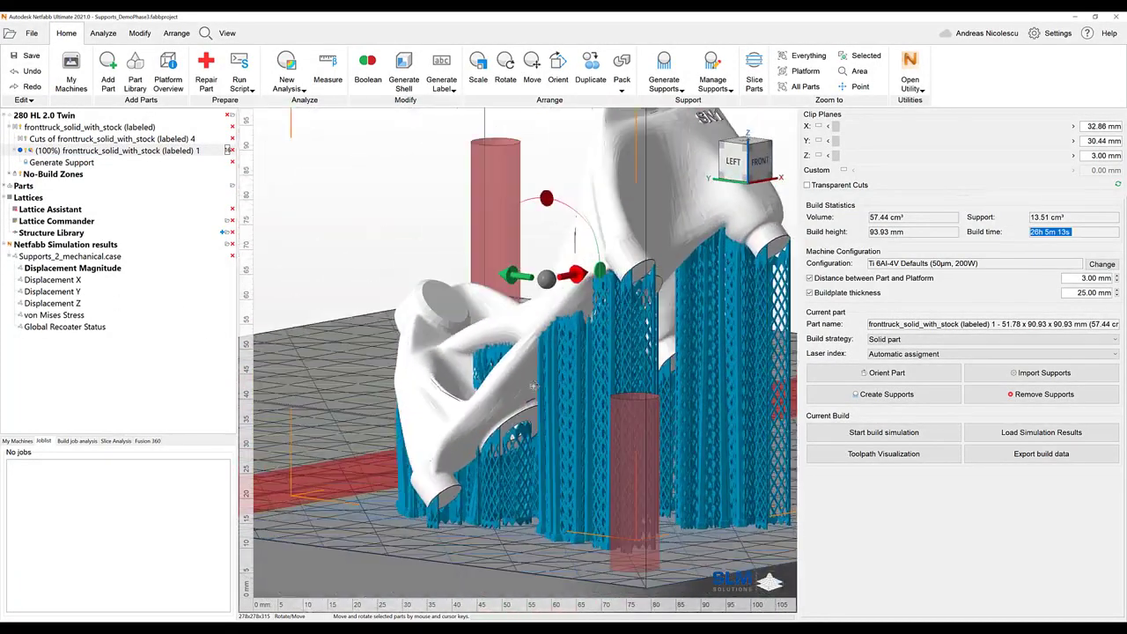
Examine the Supports_2_mechanical.case simulation results, focusing on displacement at the arm ends and along the supports
right_drag(532, 385, 442, 325)
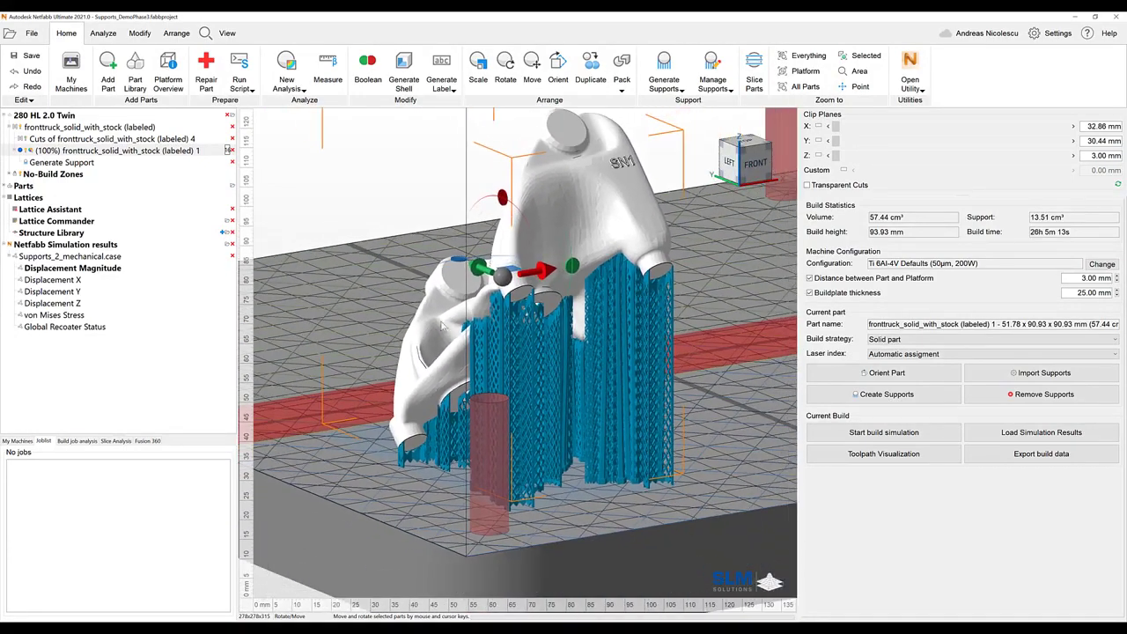
double_click(88, 257)
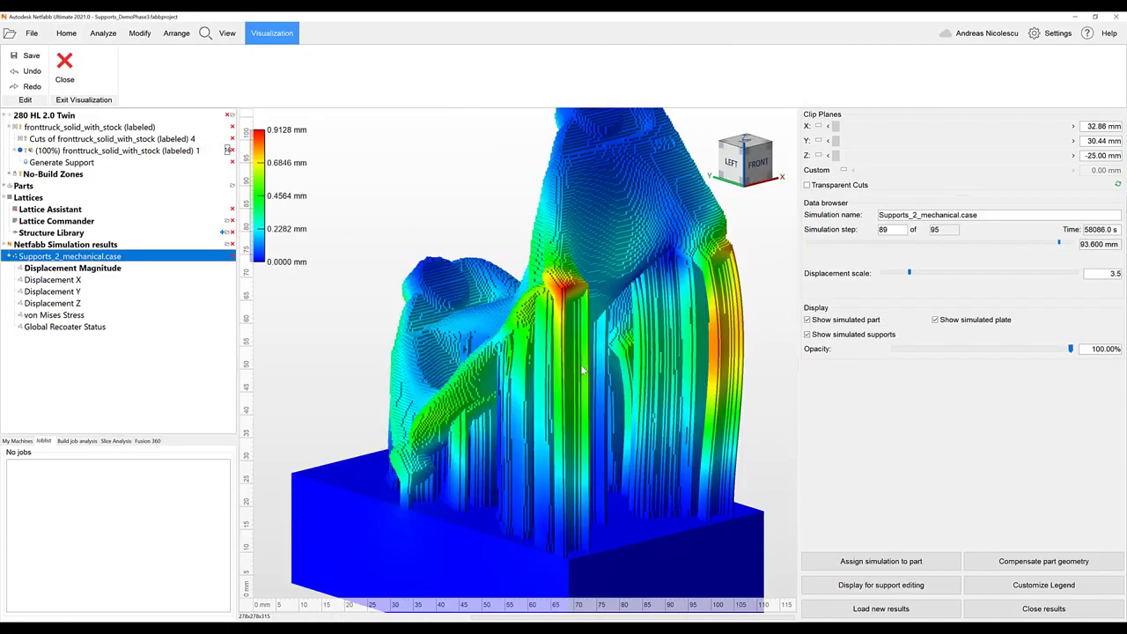
right_drag(584, 369, 509, 368)
scroll(515, 357, up, 5)
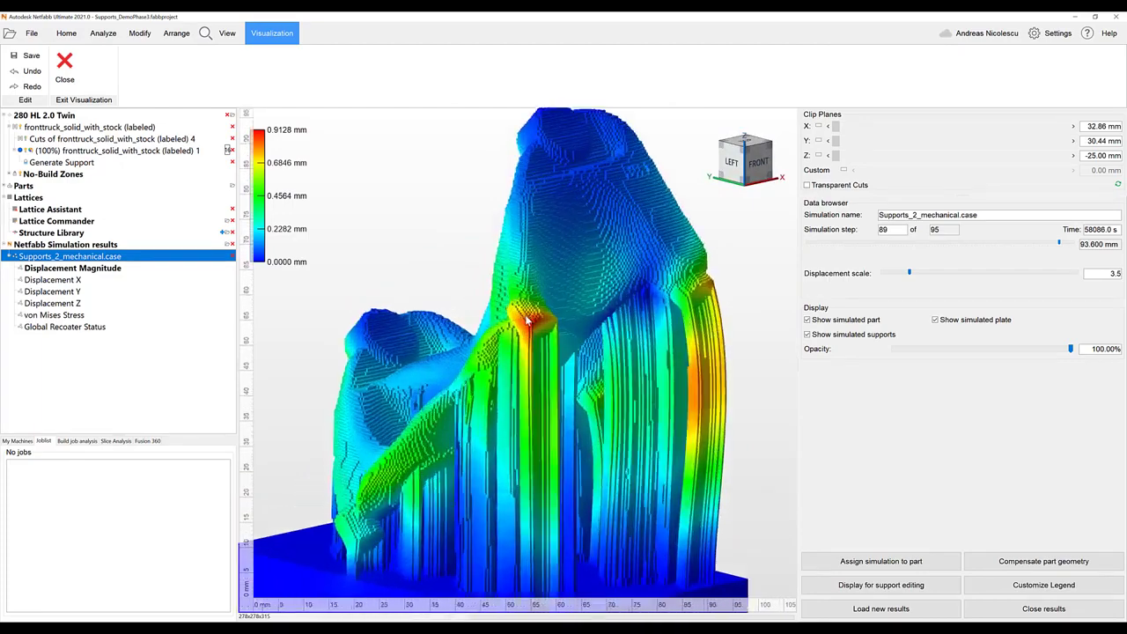
scroll(539, 337, down, 3)
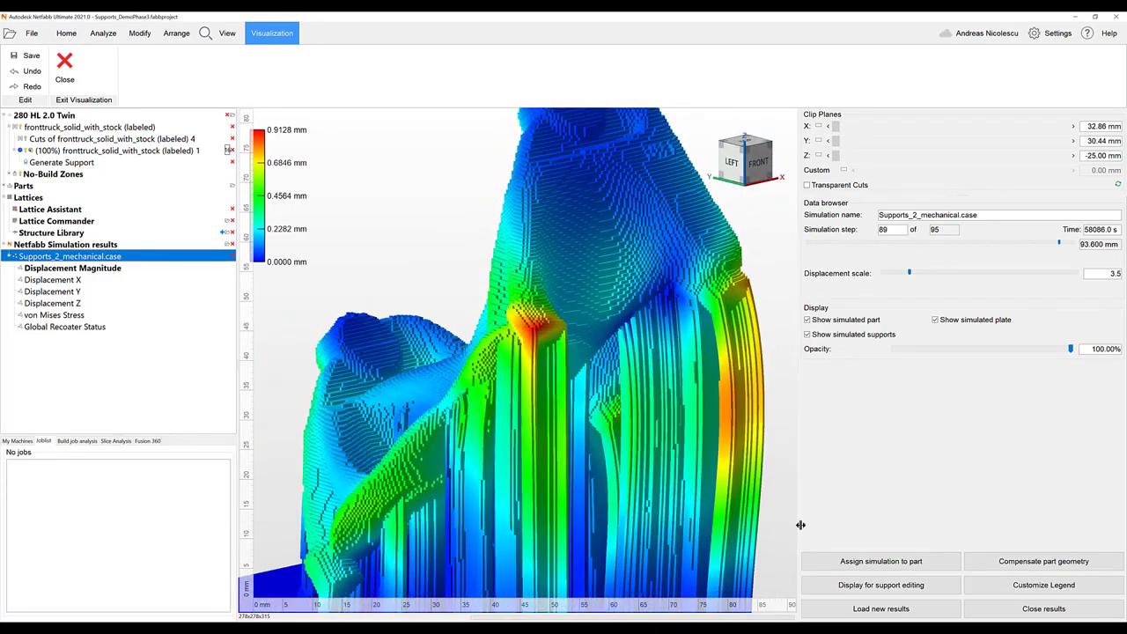
Assign the simulation to fronttruck_solid_with_stock (labeled) 1 in the 280 HL 2.0 Twin build
click(839, 564)
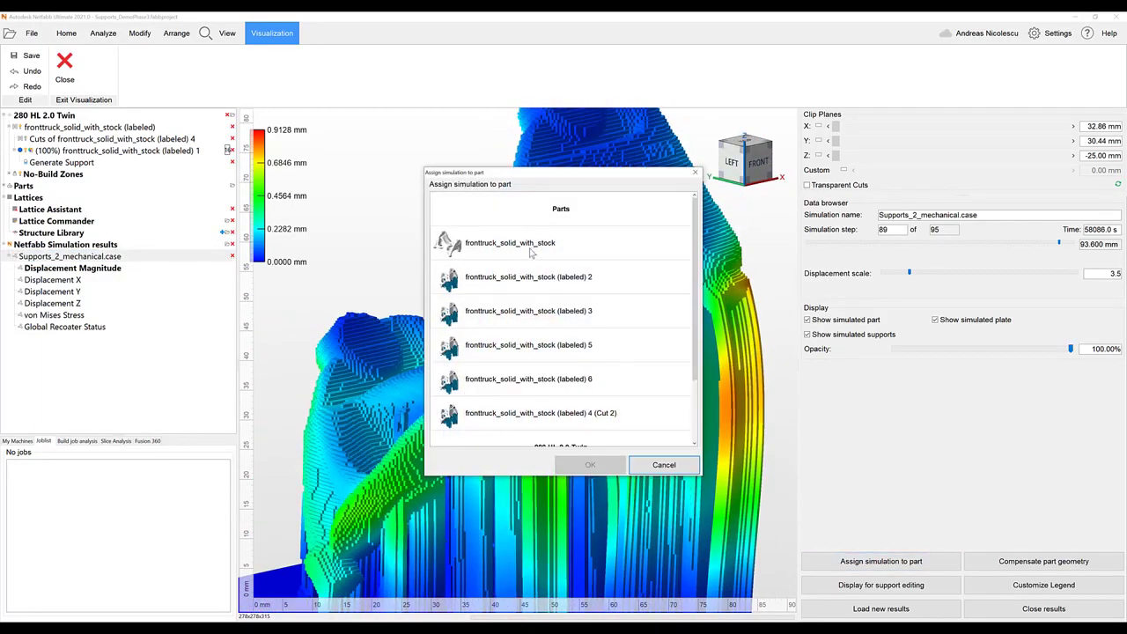
scroll(532, 249, down, 3)
click(564, 405)
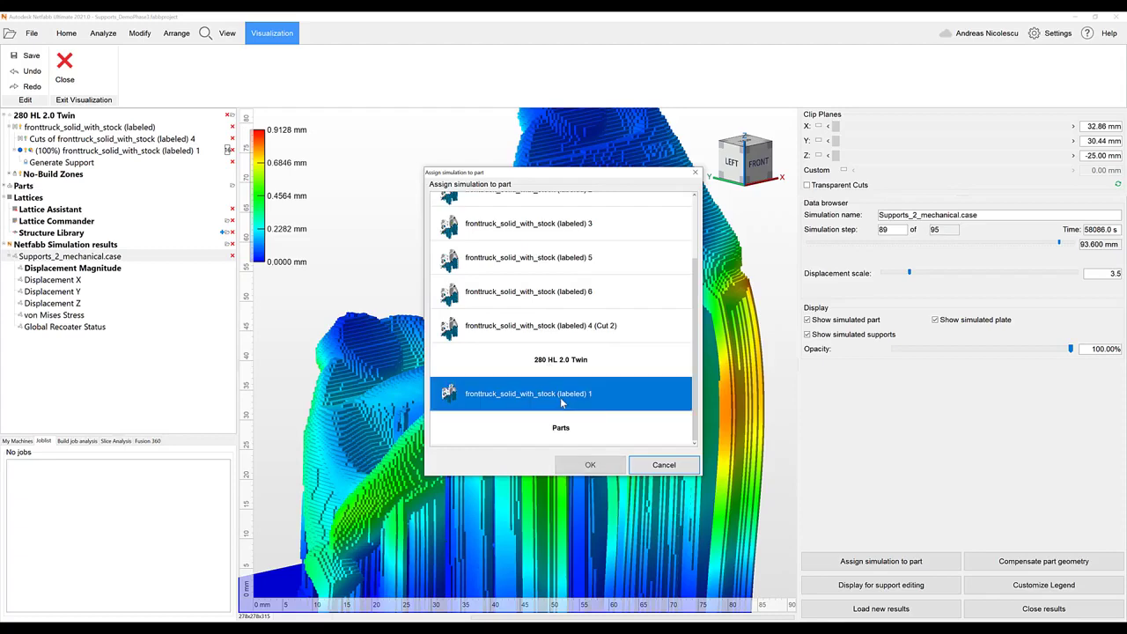
click(590, 464)
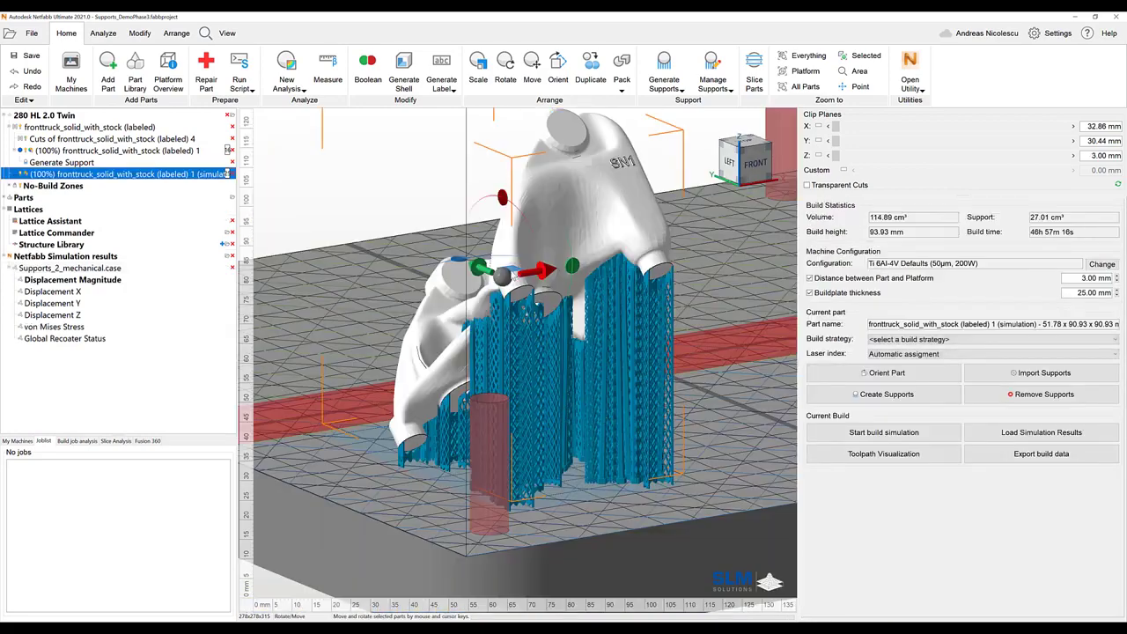
Move the simulation copy of the part clear of the original, about 71 mm in X and 1 mm in Y
scroll(532, 271, up, 2)
drag(476, 324, 695, 284)
right_drag(695, 284, 545, 354)
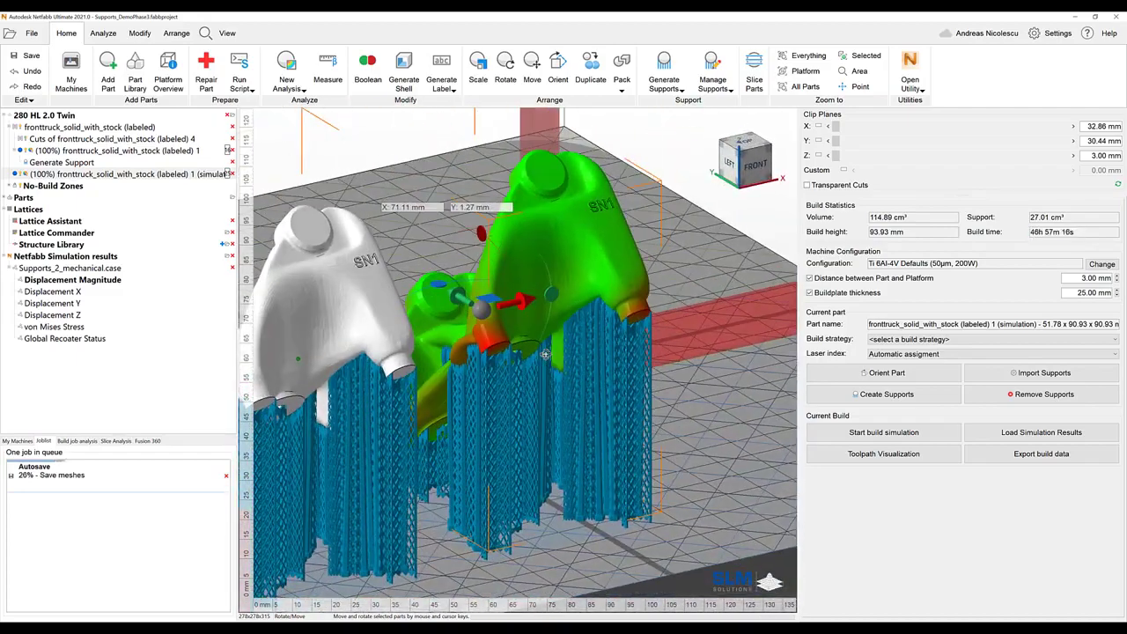
Inspect the part's Generate Support setup and its process simulation options, and return to the build with the simulation copy
double_click(101, 163)
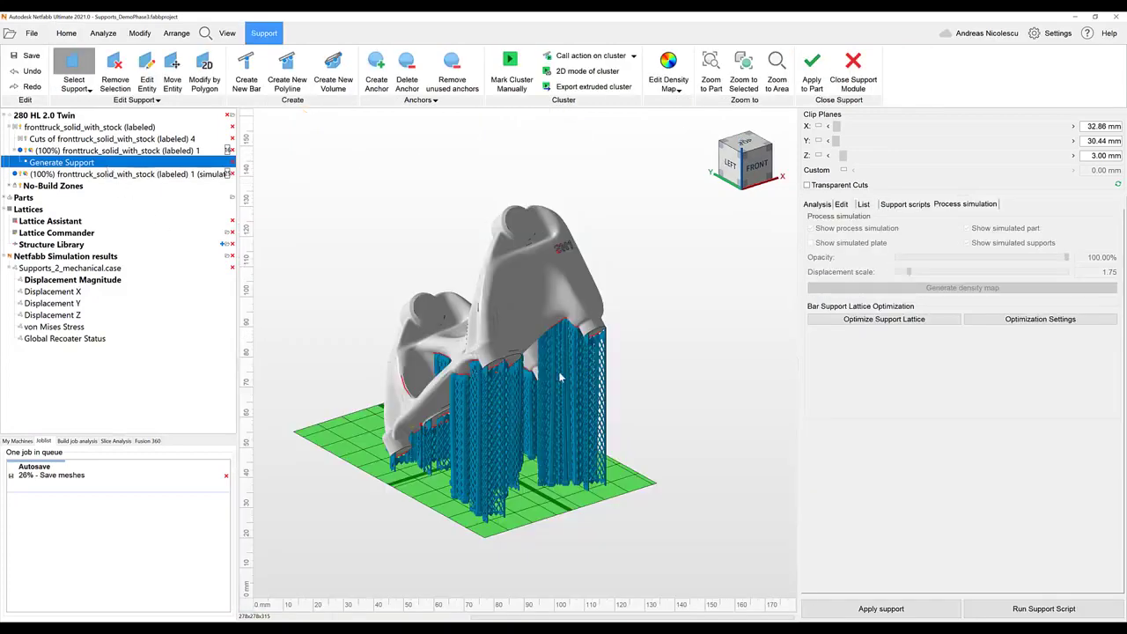
scroll(493, 387, up, 3)
scroll(480, 386, up, 3)
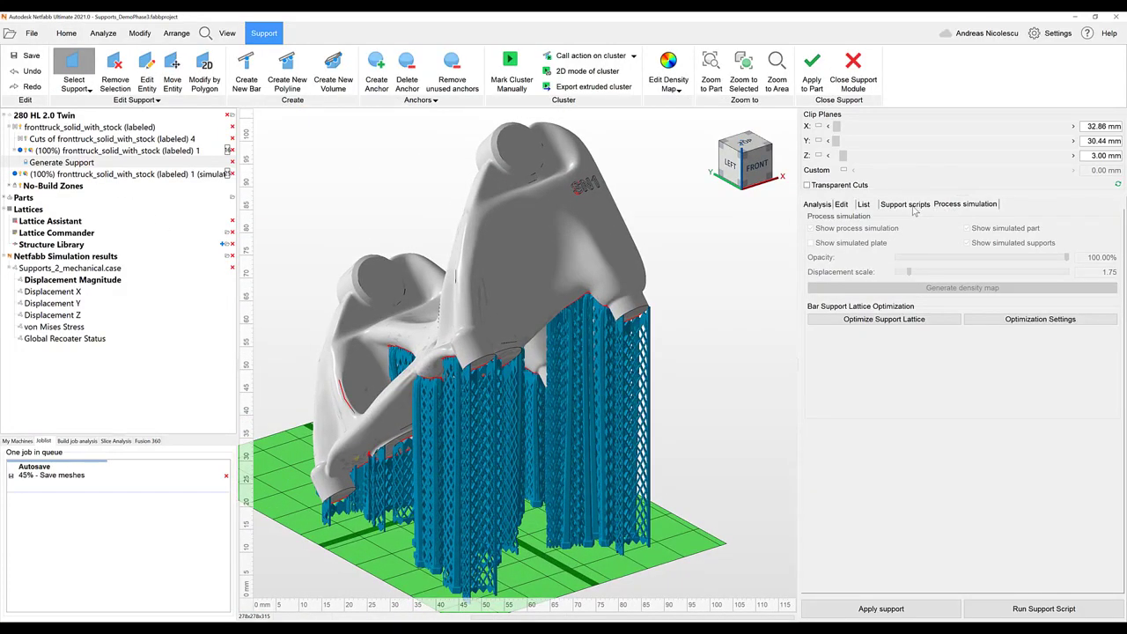
click(127, 174)
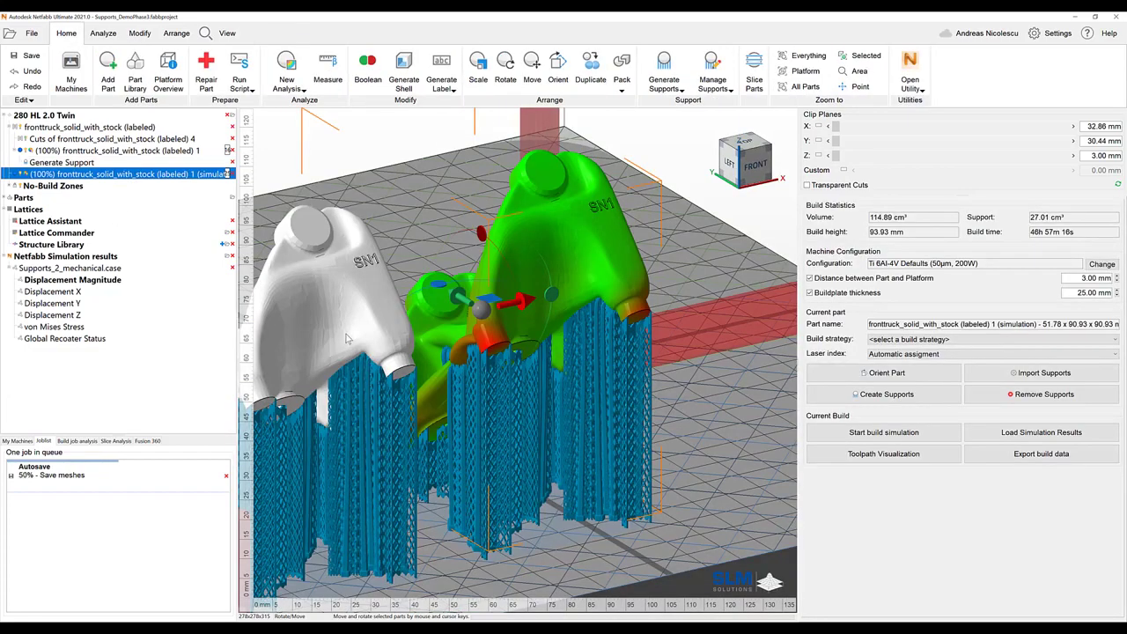
right_drag(346, 339, 160, 214)
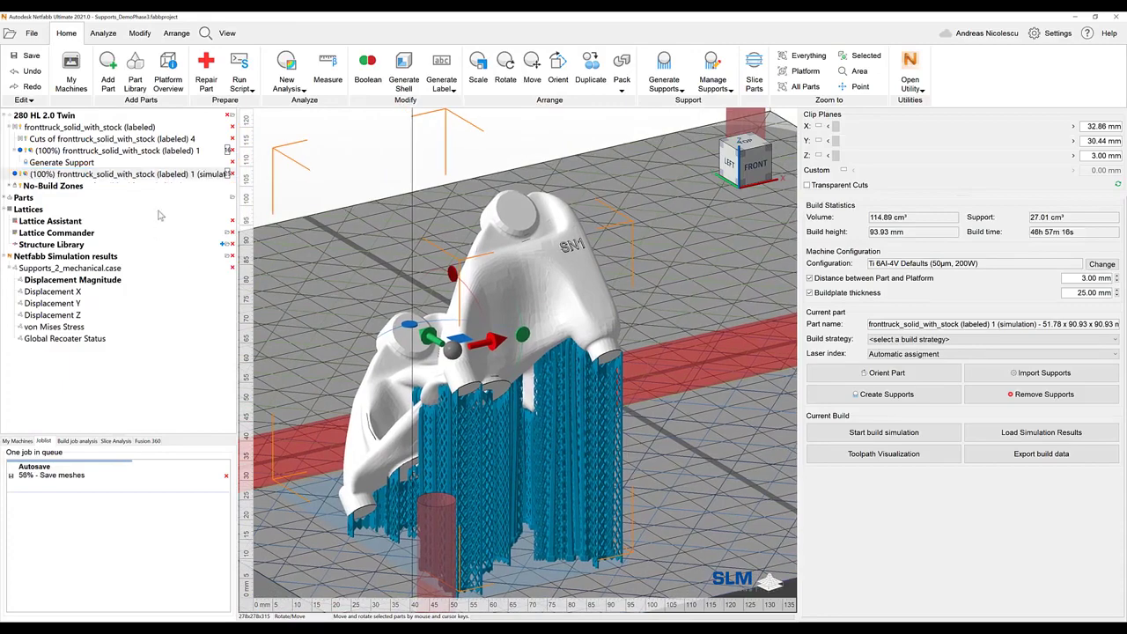
Display the Supports_2_mechanical.case results for support editing on the fronttruck part of the 280 HL 2.0 Twin build
double_click(87, 279)
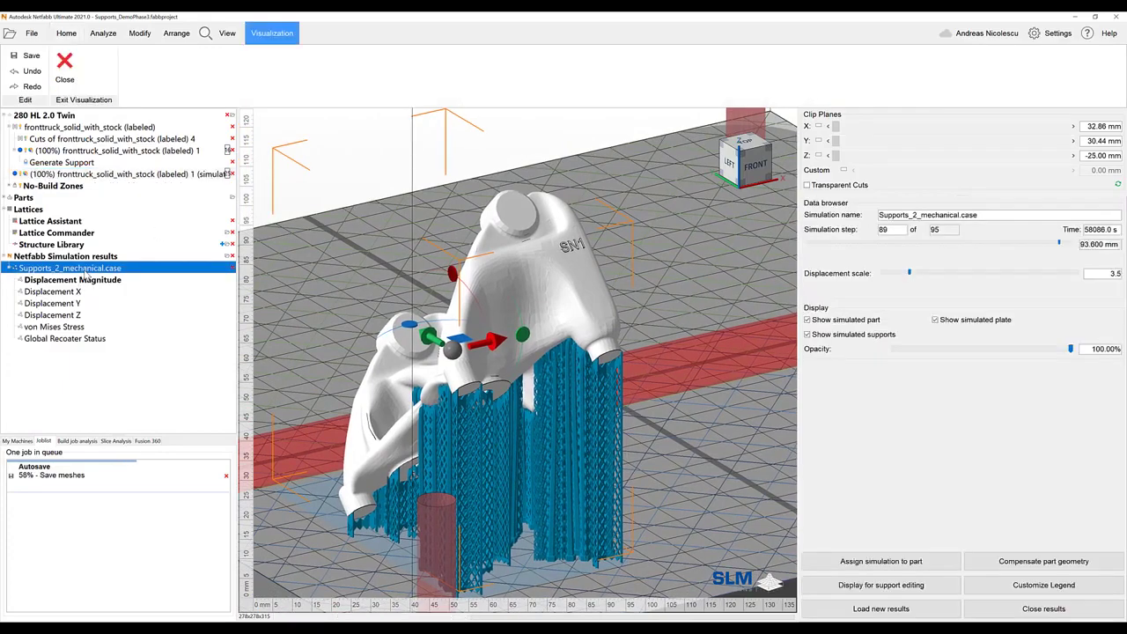
click(880, 585)
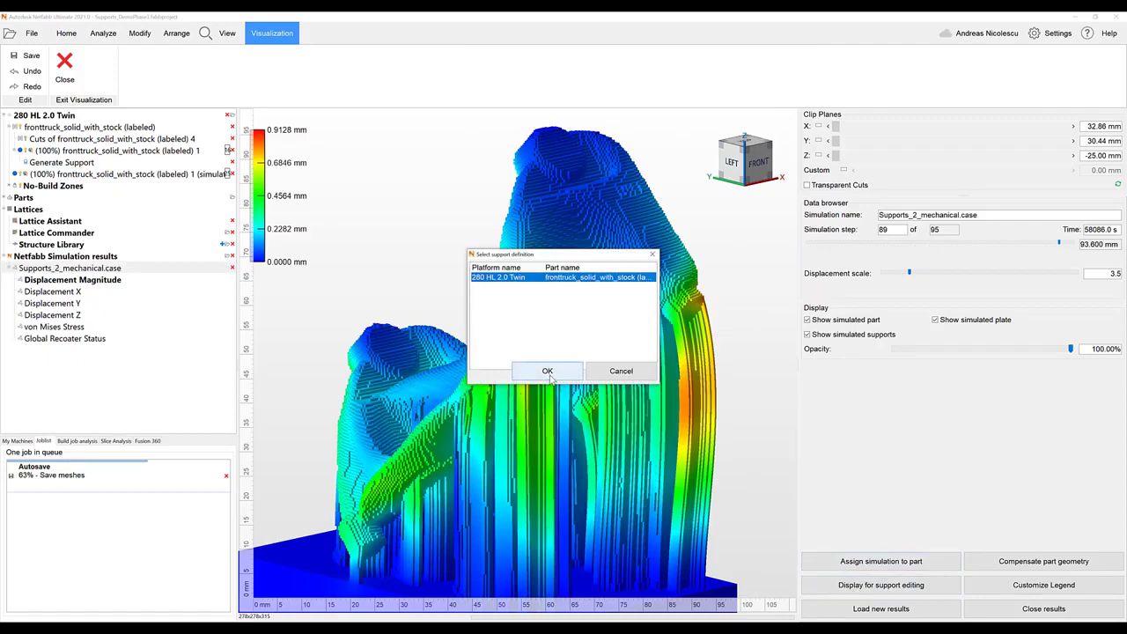
click(547, 373)
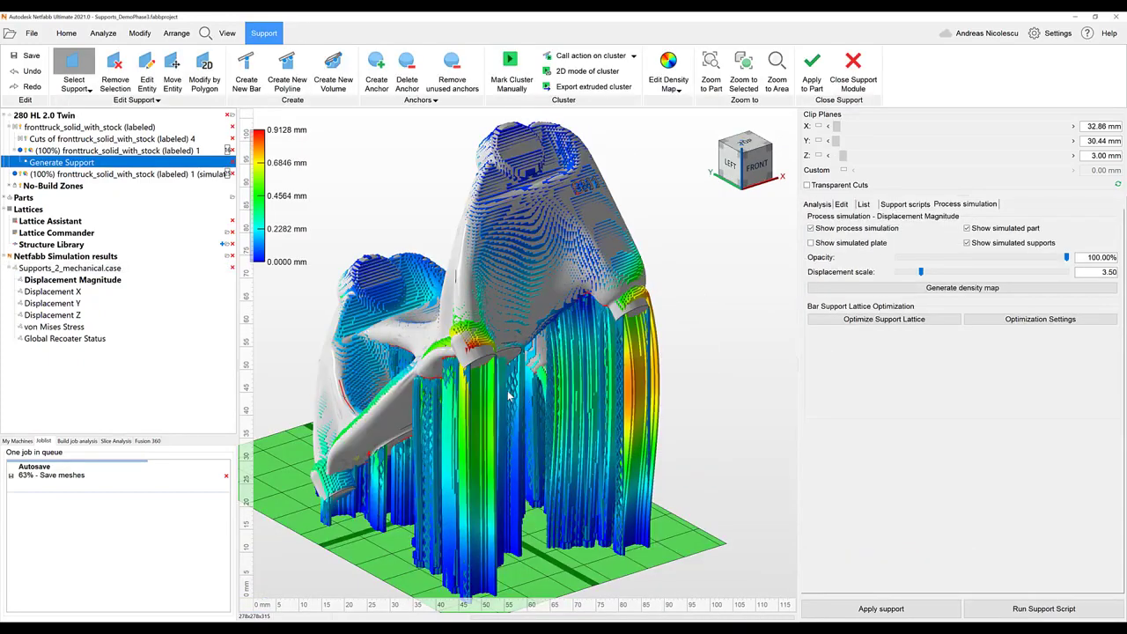
scroll(509, 396, up, 2)
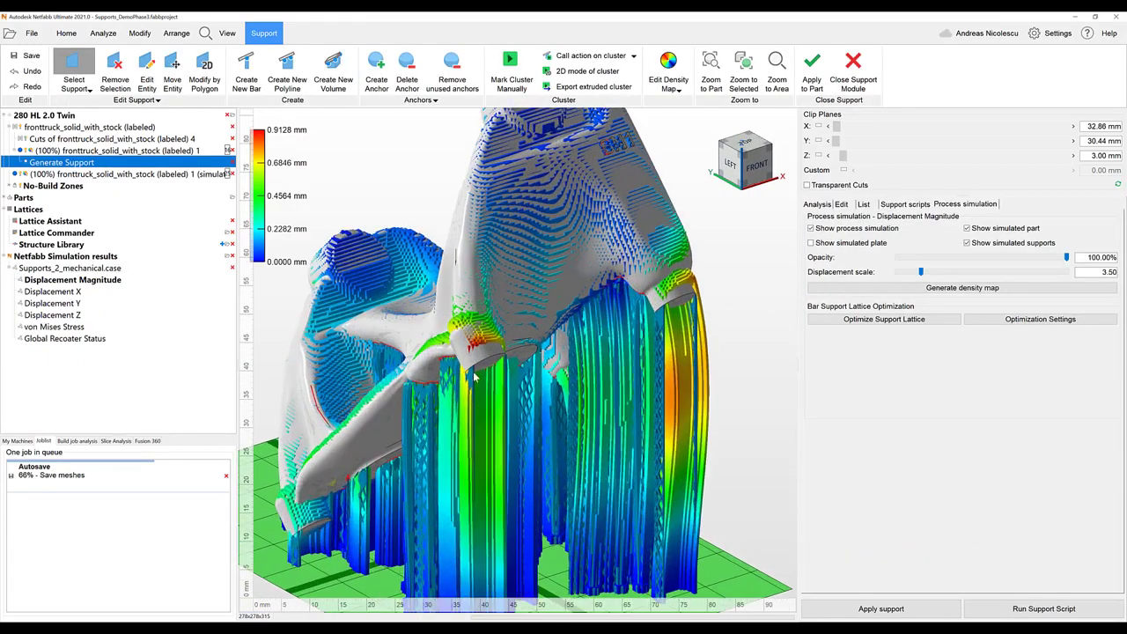
mouse_move(473, 377)
right_down()
mouse_move(493, 352)
mouse_move(465, 366)
right_up()
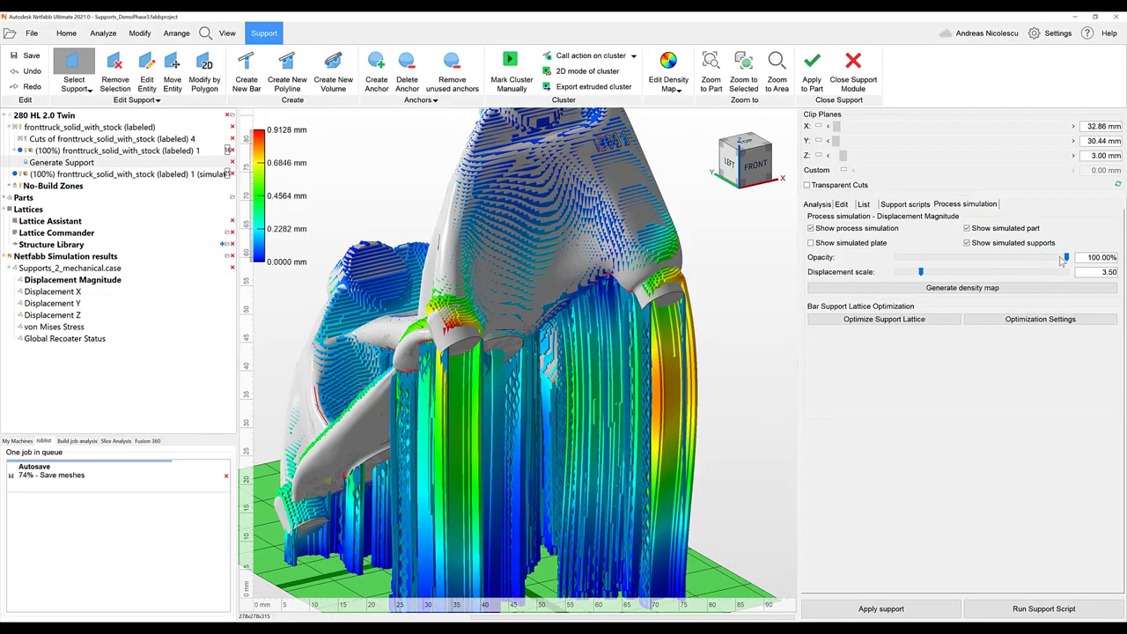
Set the process simulation overlay to 79% opacity with a displacement scale of 6.00
drag(1065, 258, 954, 265)
click(1031, 257)
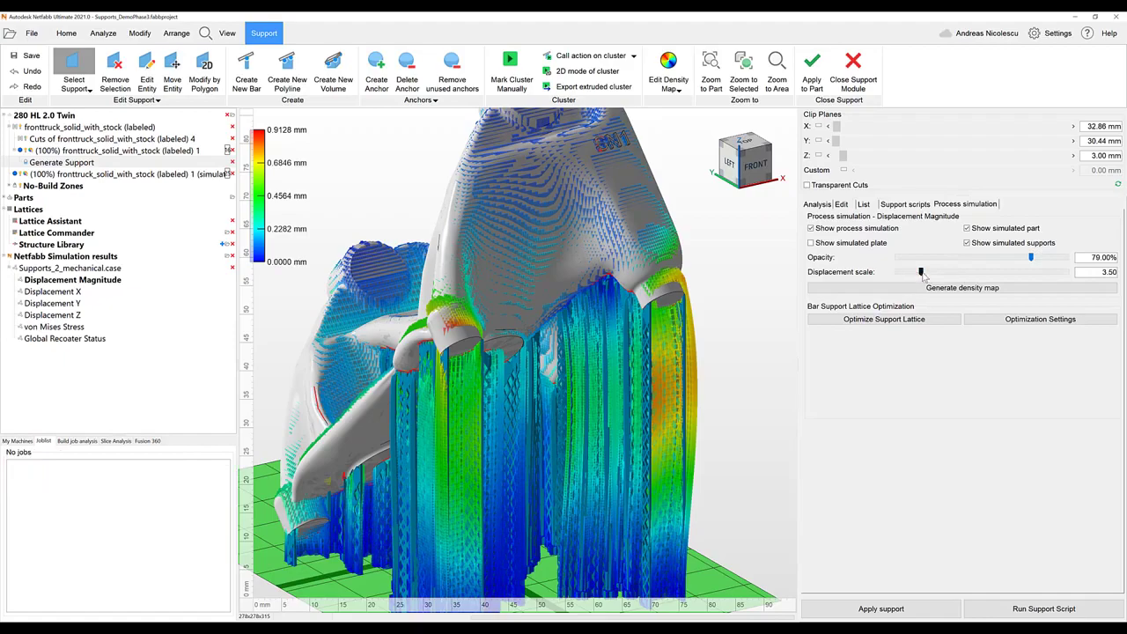
drag(922, 272, 937, 274)
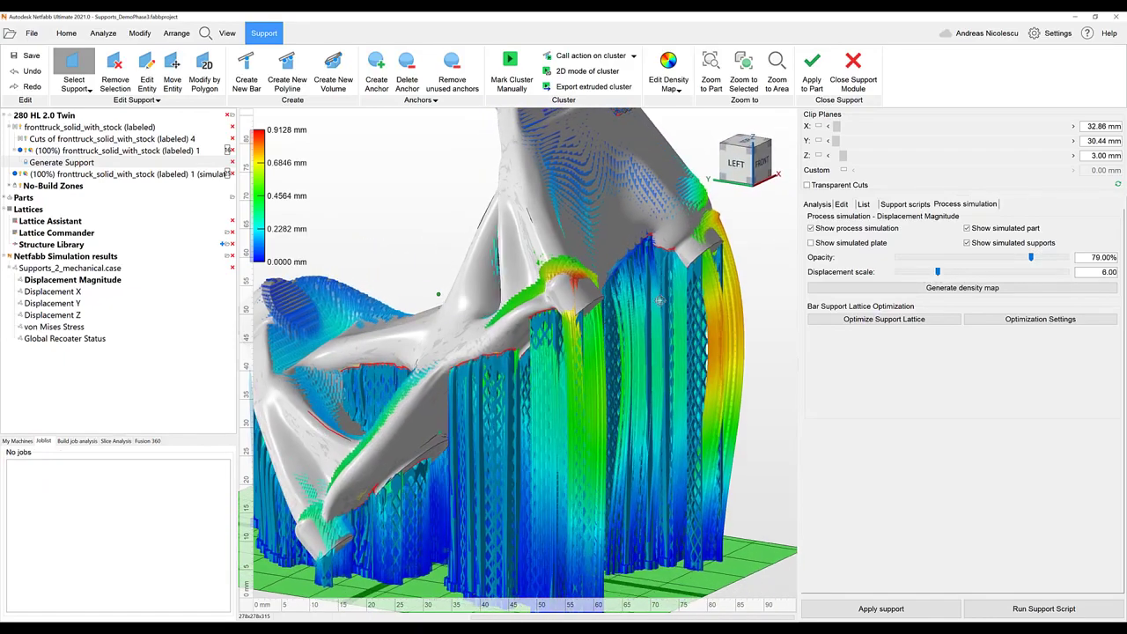
Compare the simulated part and supports around the arm end, leaving the simulated part shown and the simulated supports hidden
right_drag(615, 318, 636, 302)
scroll(556, 320, down, 1)
scroll(555, 322, up, 10)
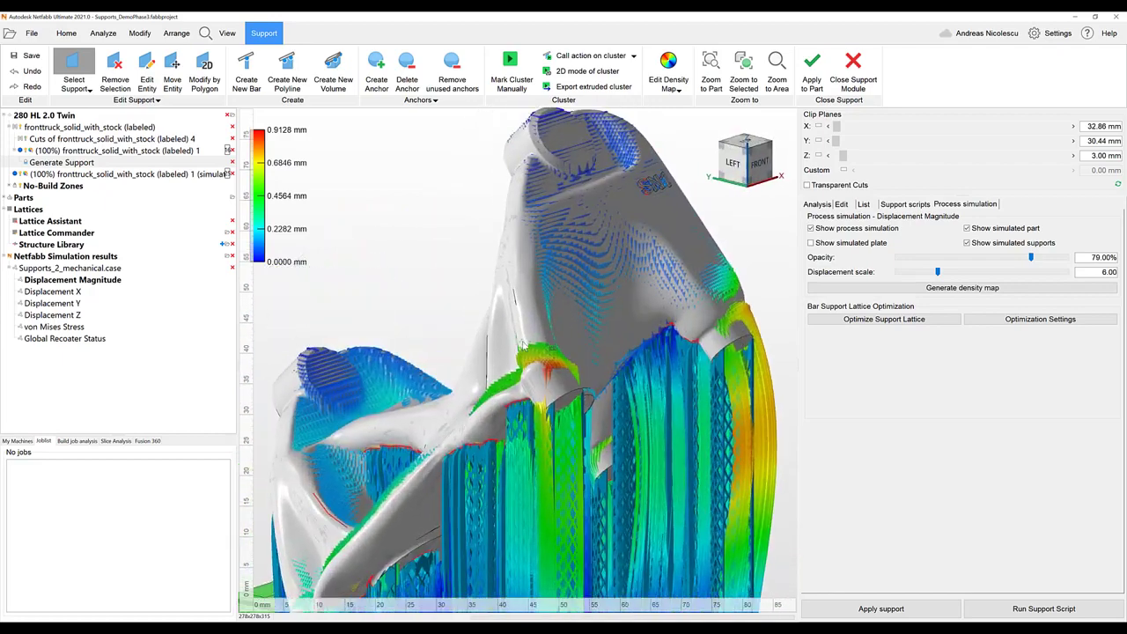
right_drag(534, 353, 606, 341)
click(987, 230)
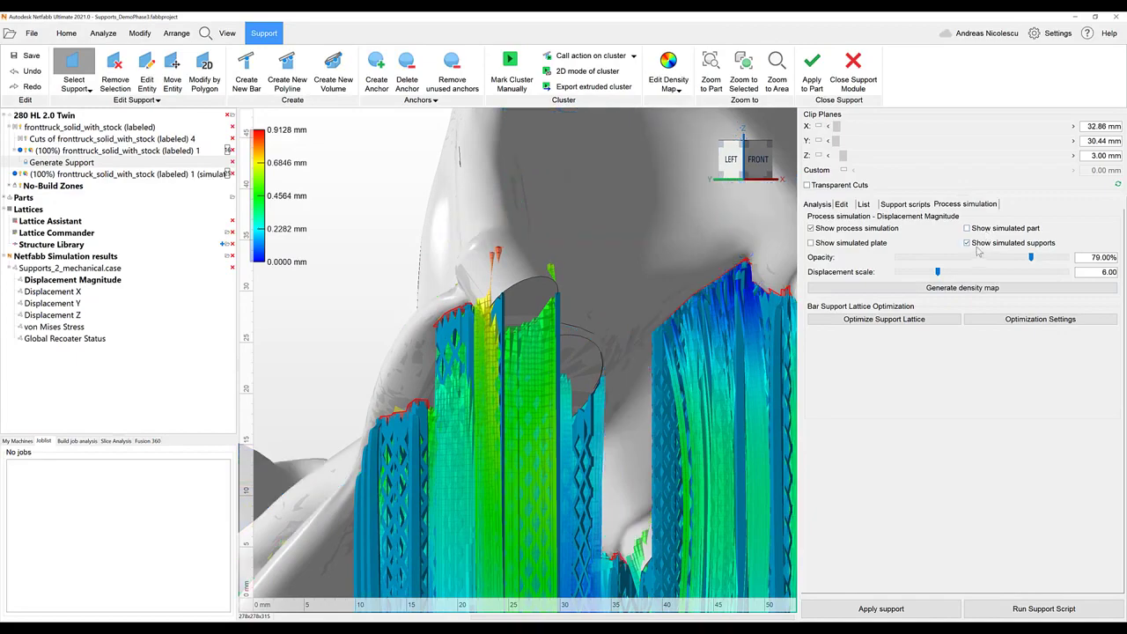
click(975, 247)
click(975, 246)
click(968, 244)
click(985, 229)
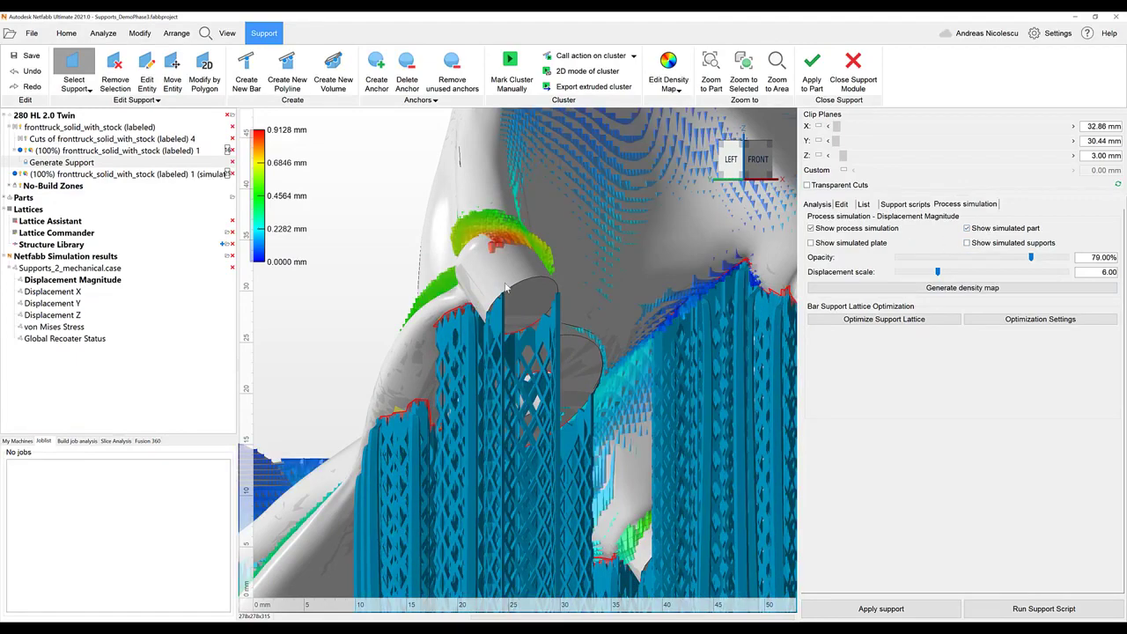
Generate a density map for the supports using the yield stress versus thickness factor curve
scroll(512, 303, down, 5)
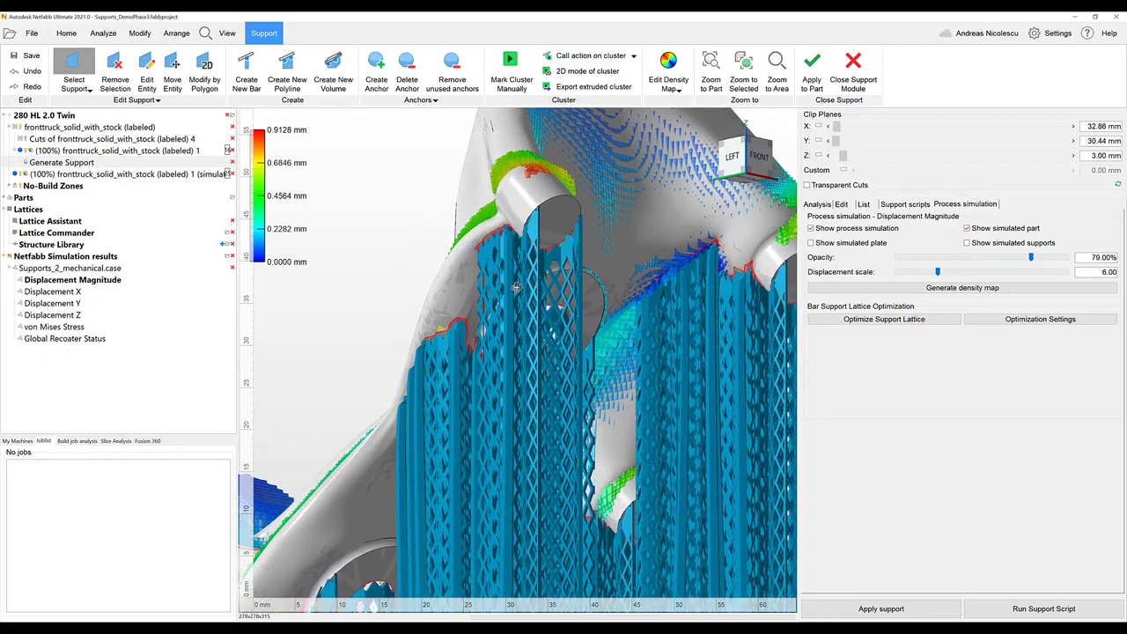
right_drag(518, 293, 515, 333)
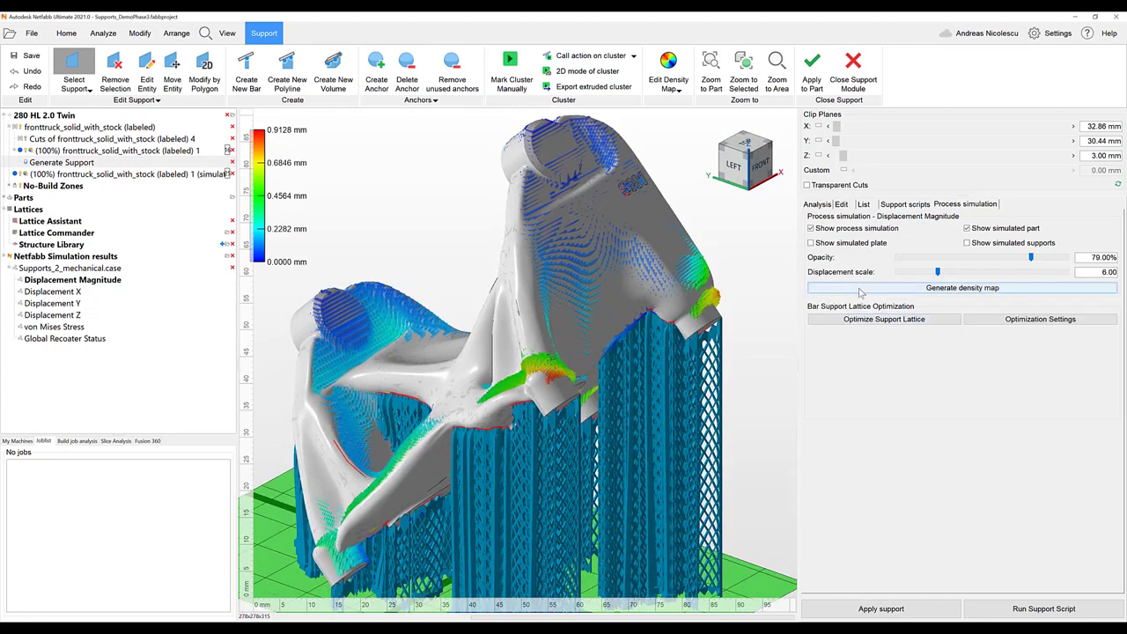
click(861, 290)
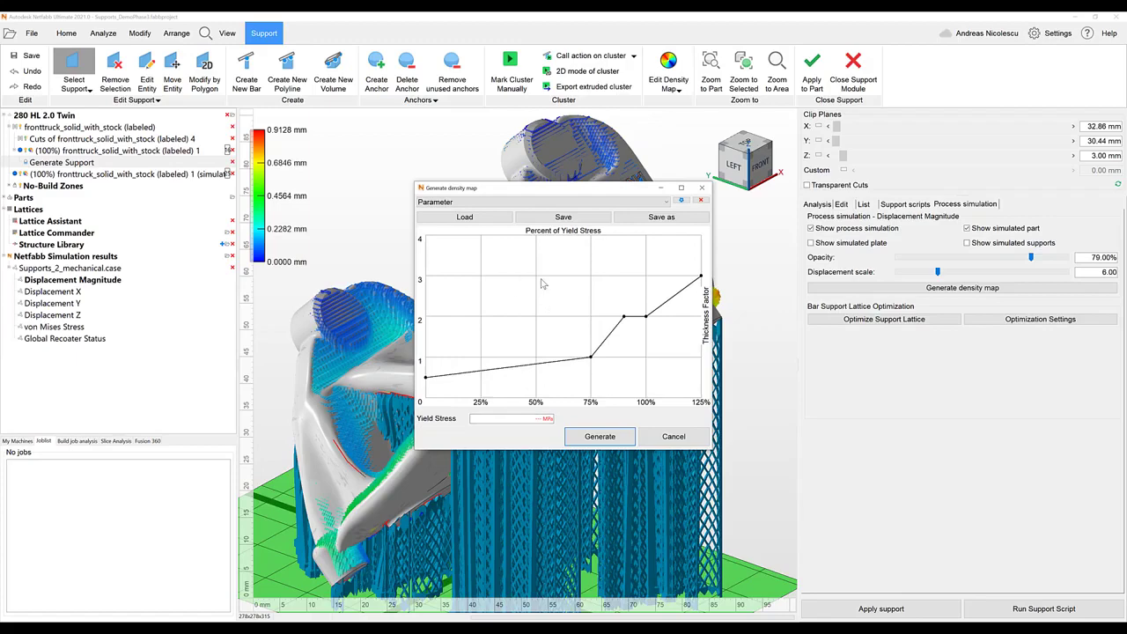
click(529, 417)
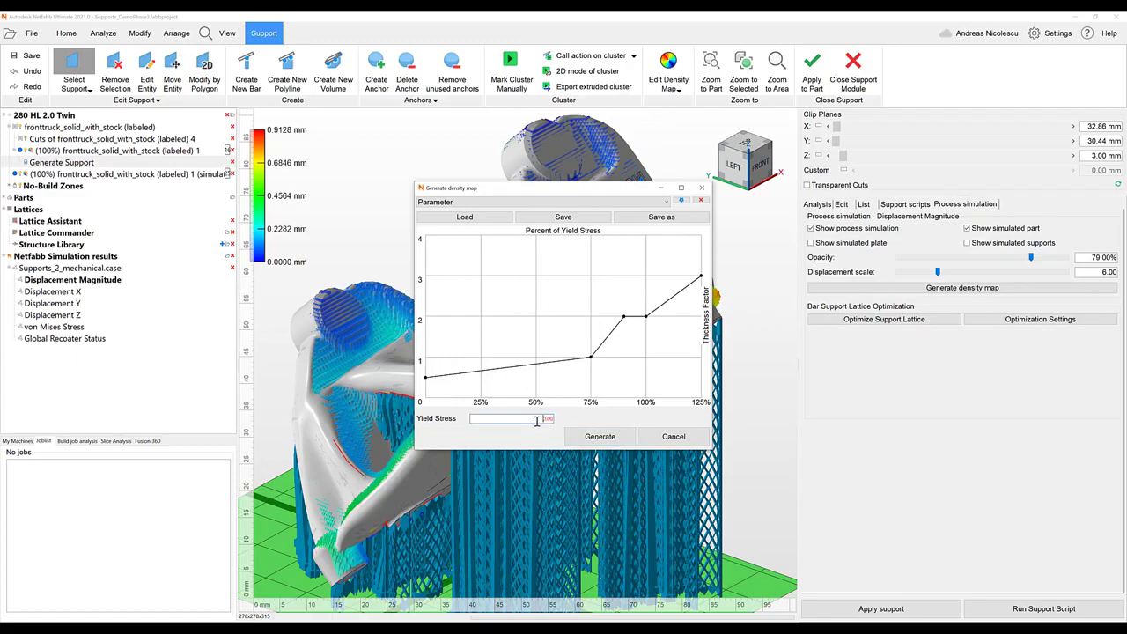
click(607, 437)
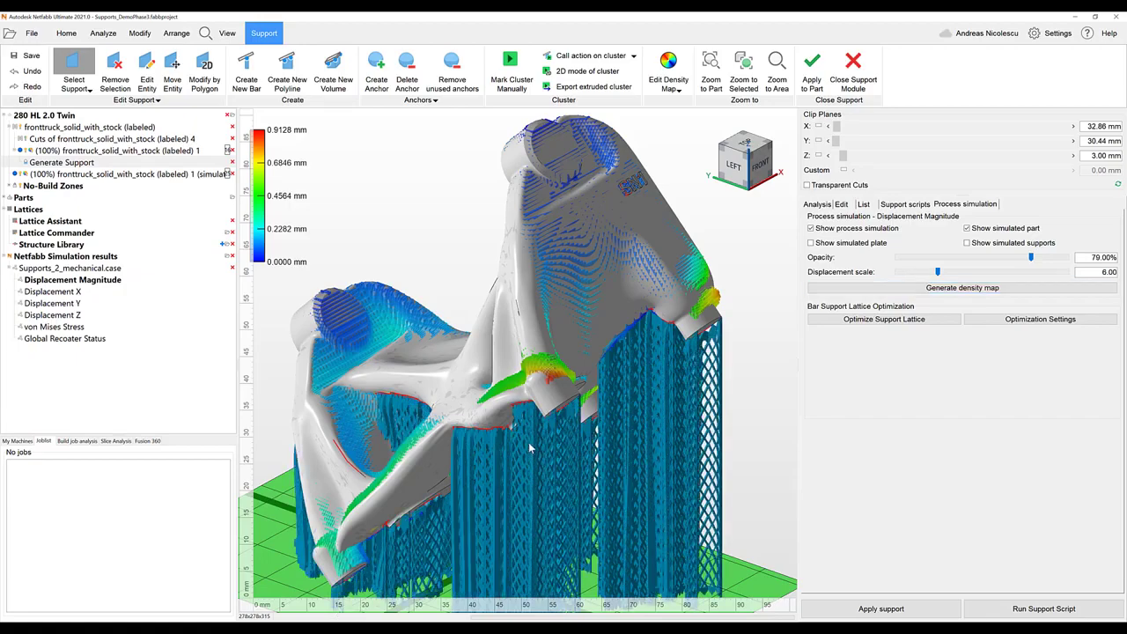
Save the bar support lattice optimization settings and start optimizing the support lattice
right_drag(529, 454, 563, 425)
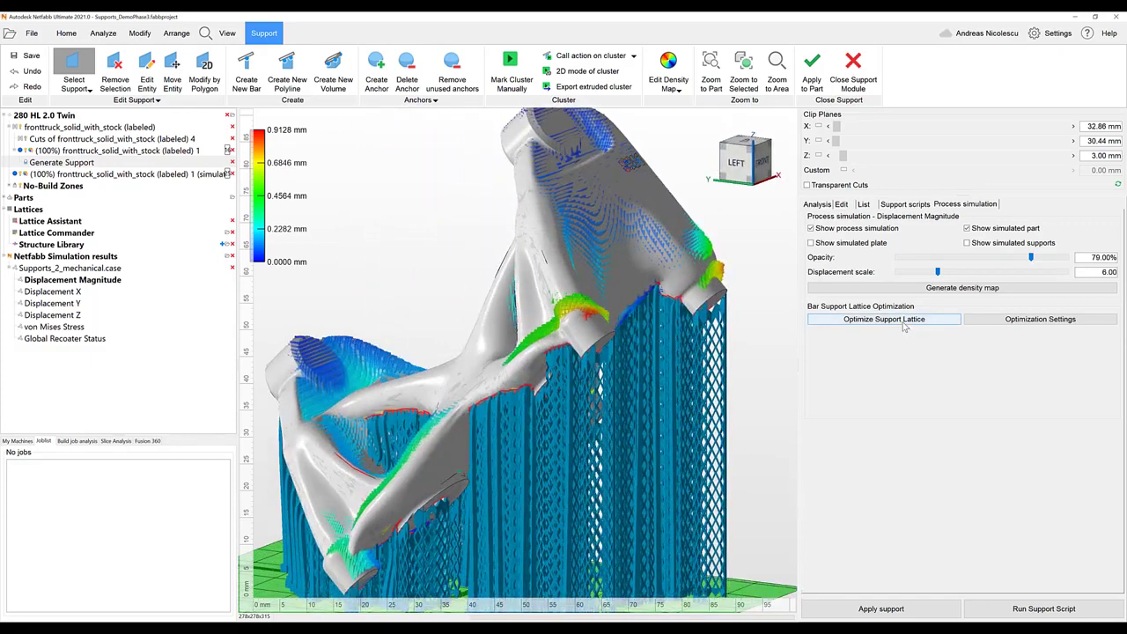
click(977, 320)
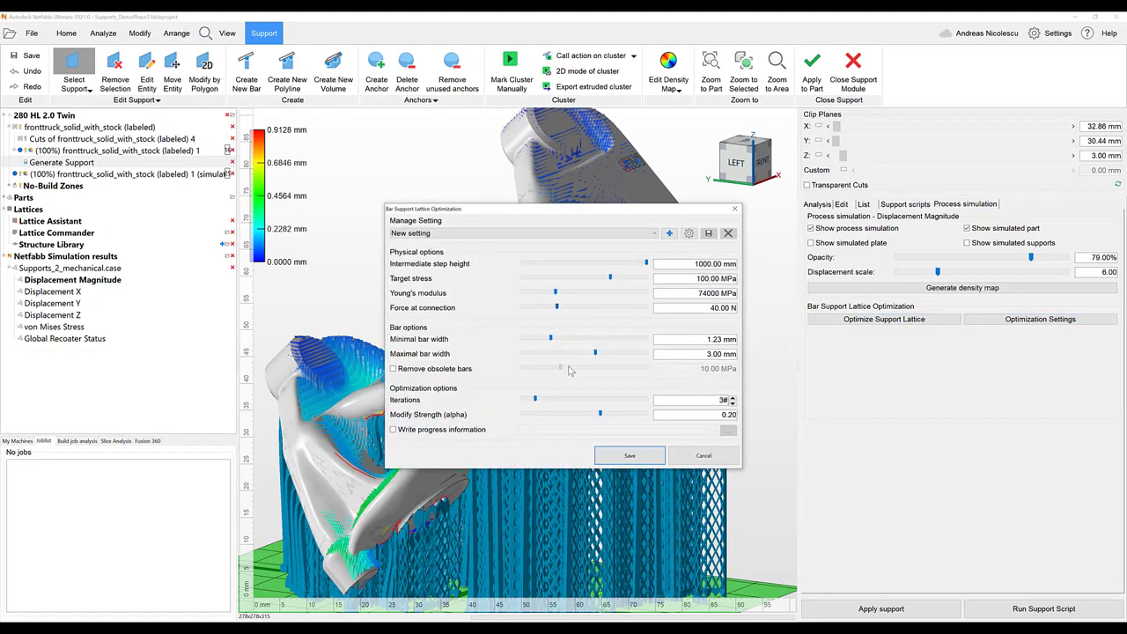
click(630, 456)
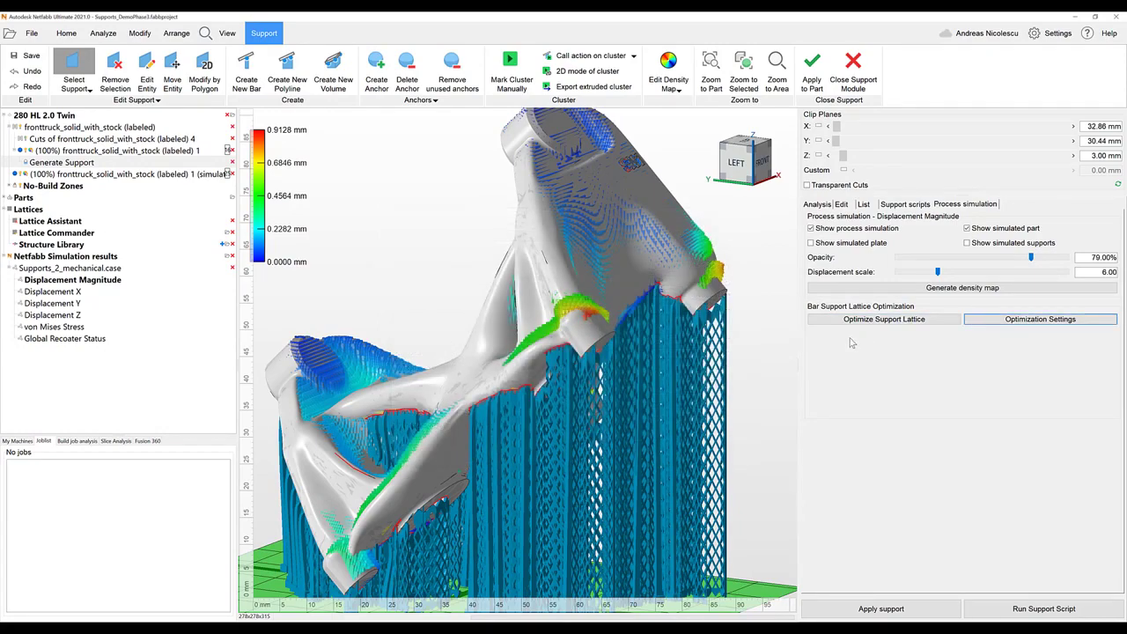
right_drag(629, 441, 766, 303)
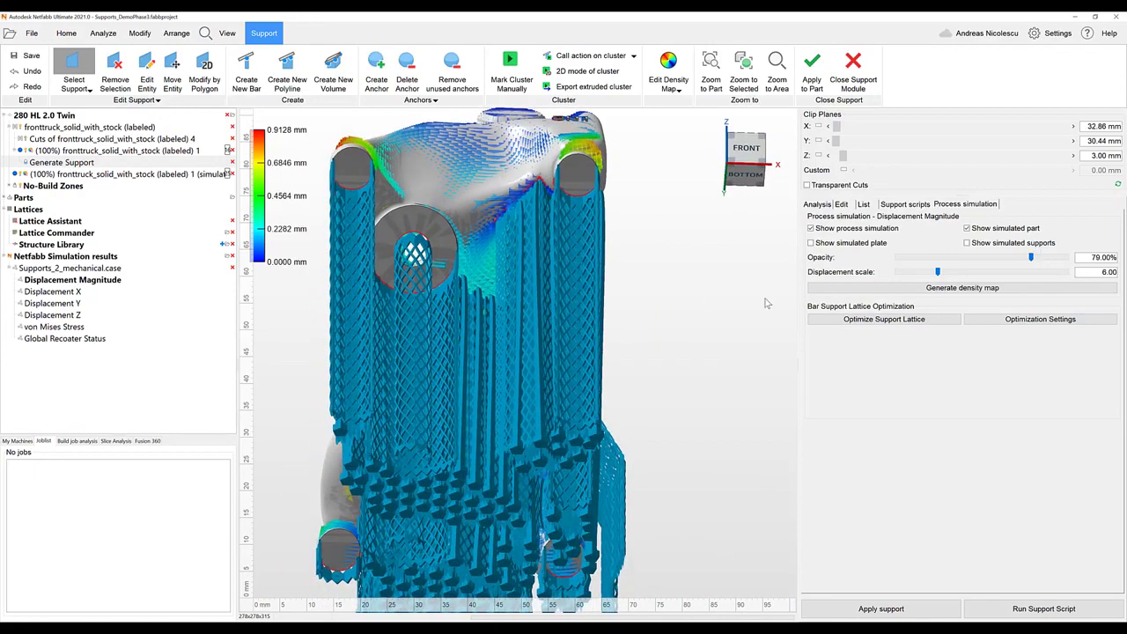
click(863, 330)
click(841, 324)
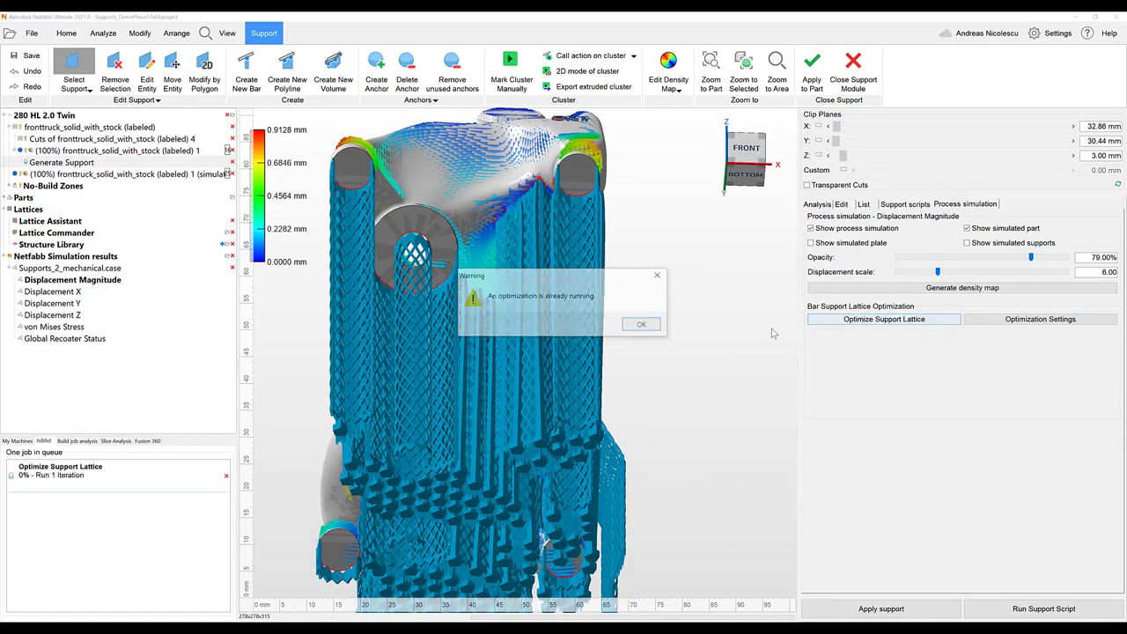
Dismiss the optimization warning and inspect the optimized support lattice beneath the front and side of the part
click(629, 325)
right_drag(628, 325, 544, 374)
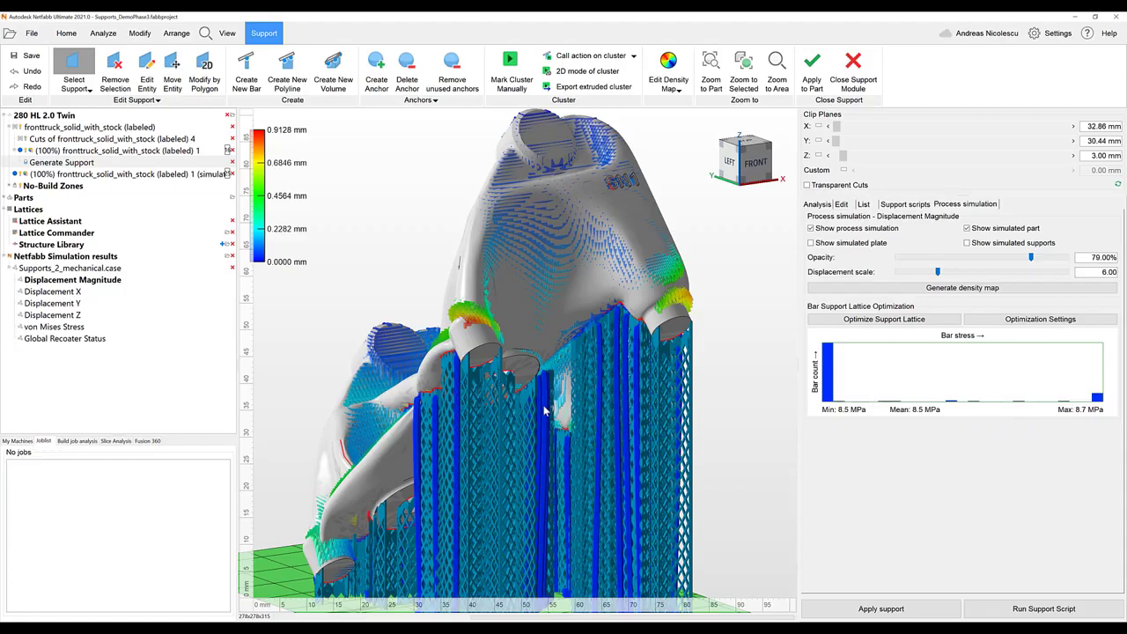
mouse_move(560, 413)
right_down()
mouse_move(520, 301)
mouse_move(541, 414)
mouse_move(581, 407)
right_up()
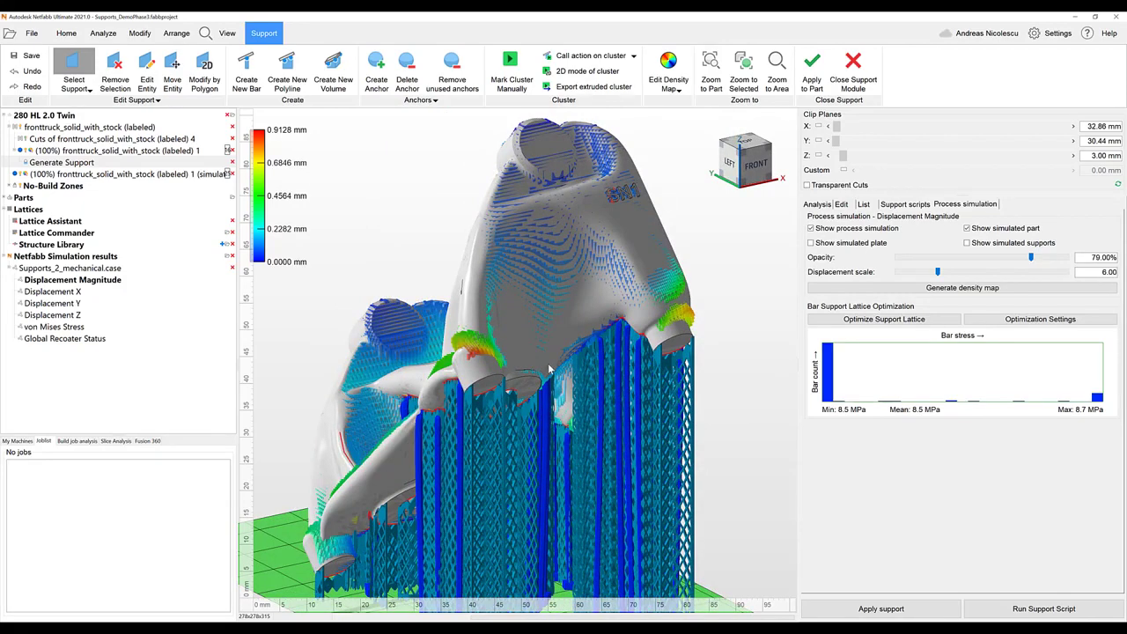
right_drag(554, 363, 597, 449)
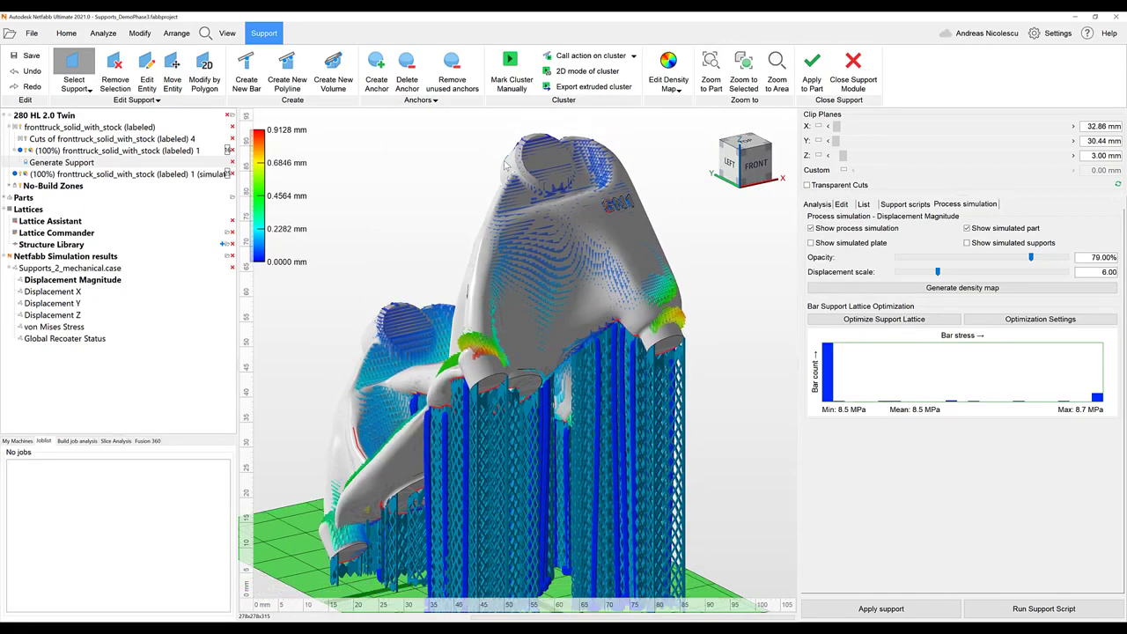
Open the Free Density Map Editor, enlarge its area of influence and place it among the supports below the arm end
click(672, 88)
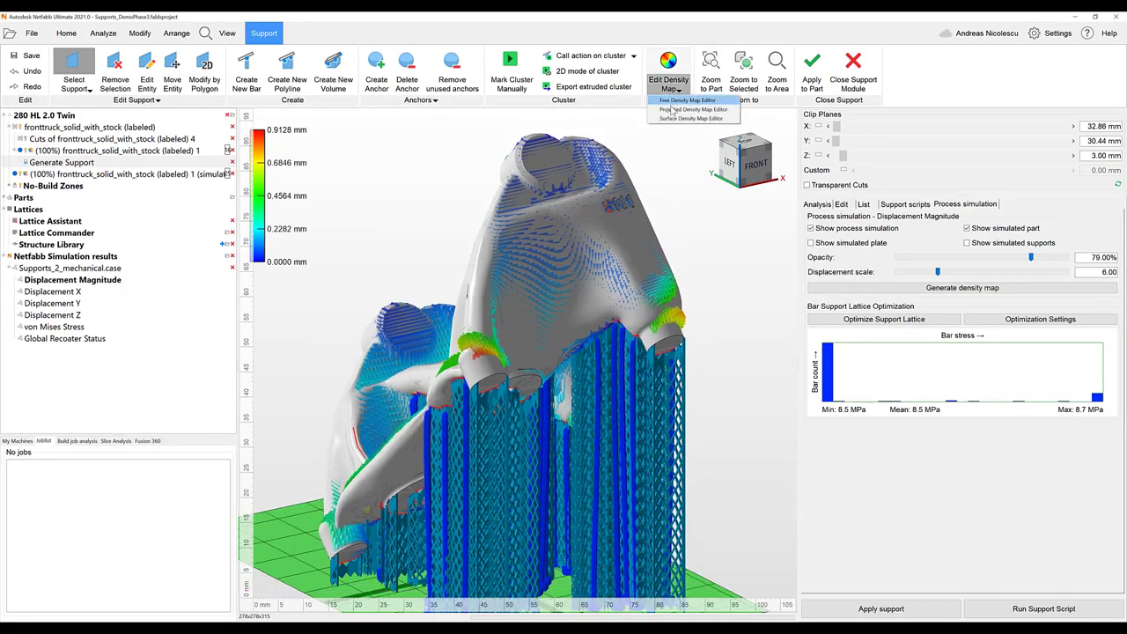
click(676, 101)
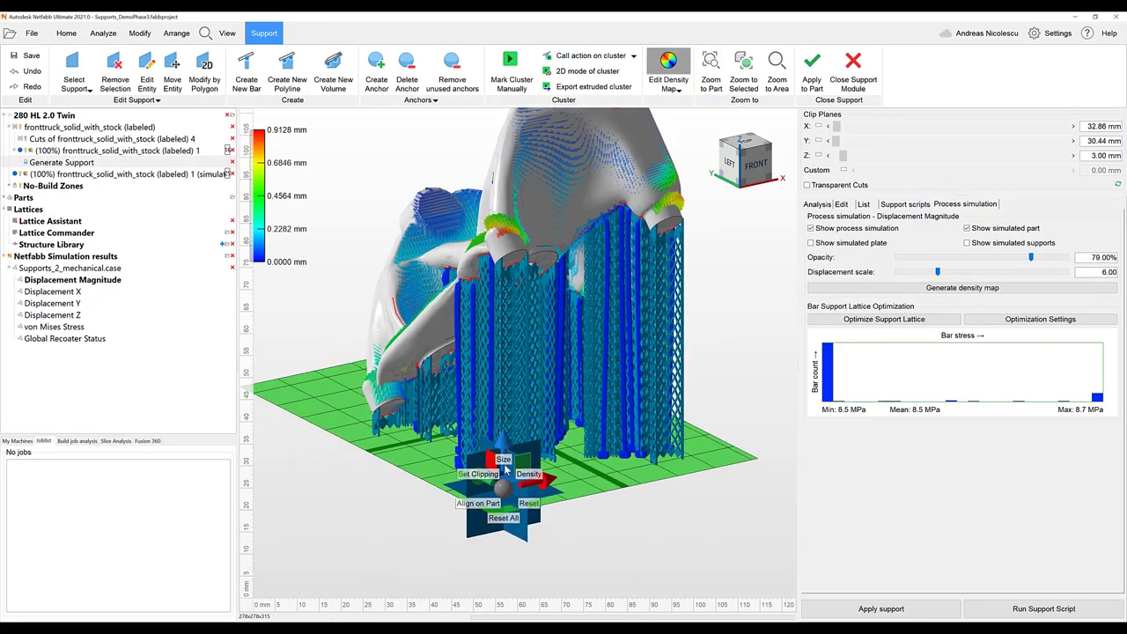
drag(504, 465, 511, 451)
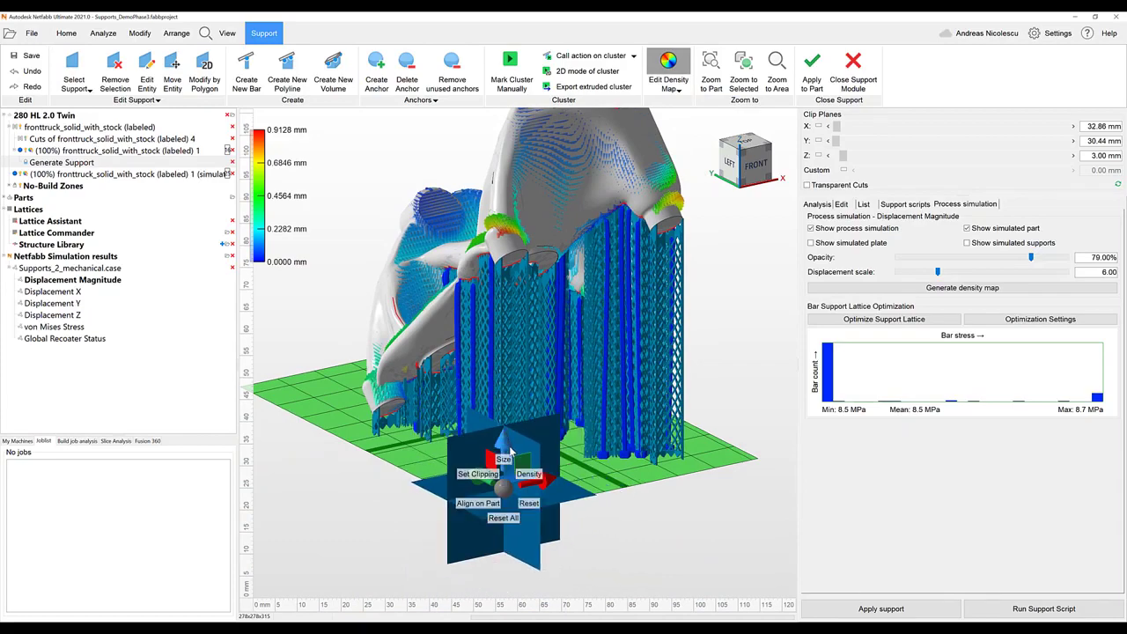
right_drag(509, 447, 568, 376)
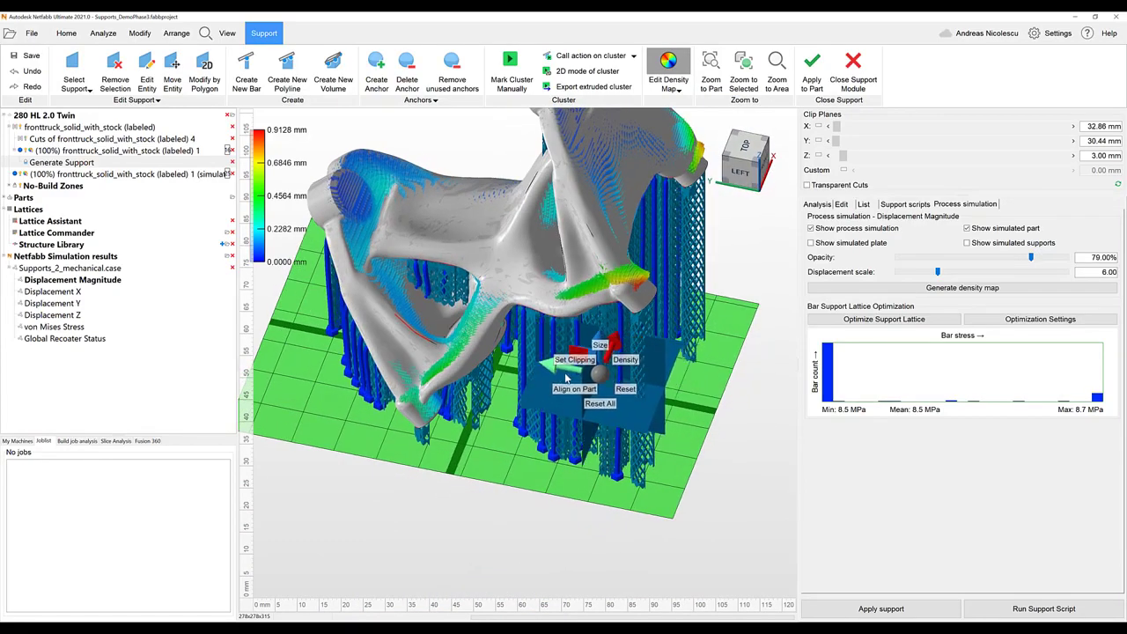
click(574, 389)
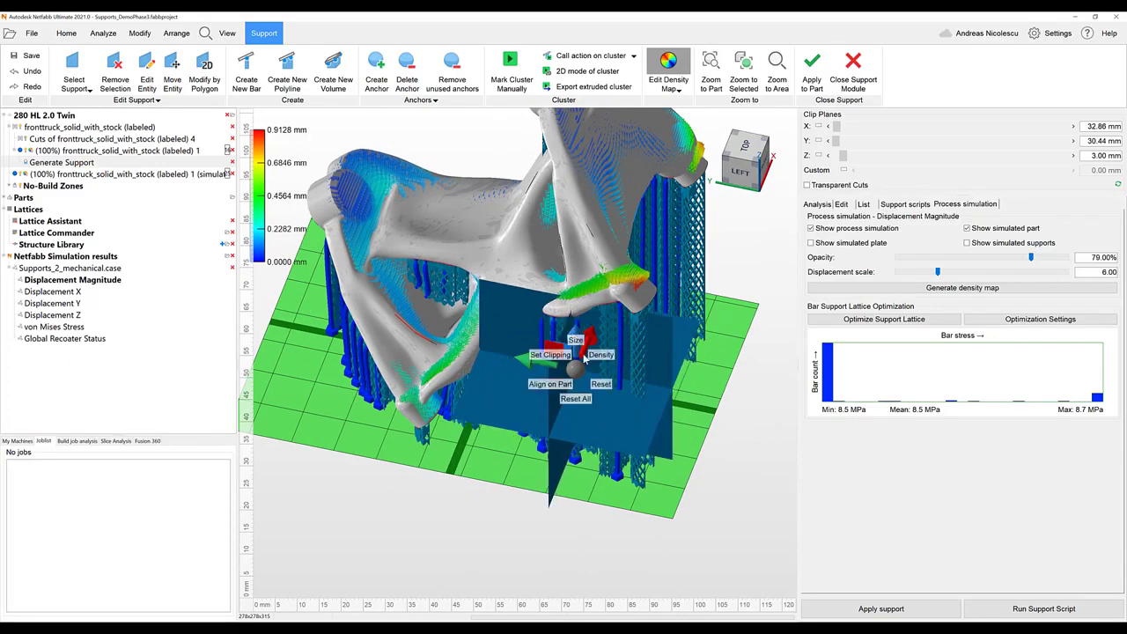
Raise the density within the density map region below the arm end and check the recalculated supports up close
click(598, 354)
click(598, 343)
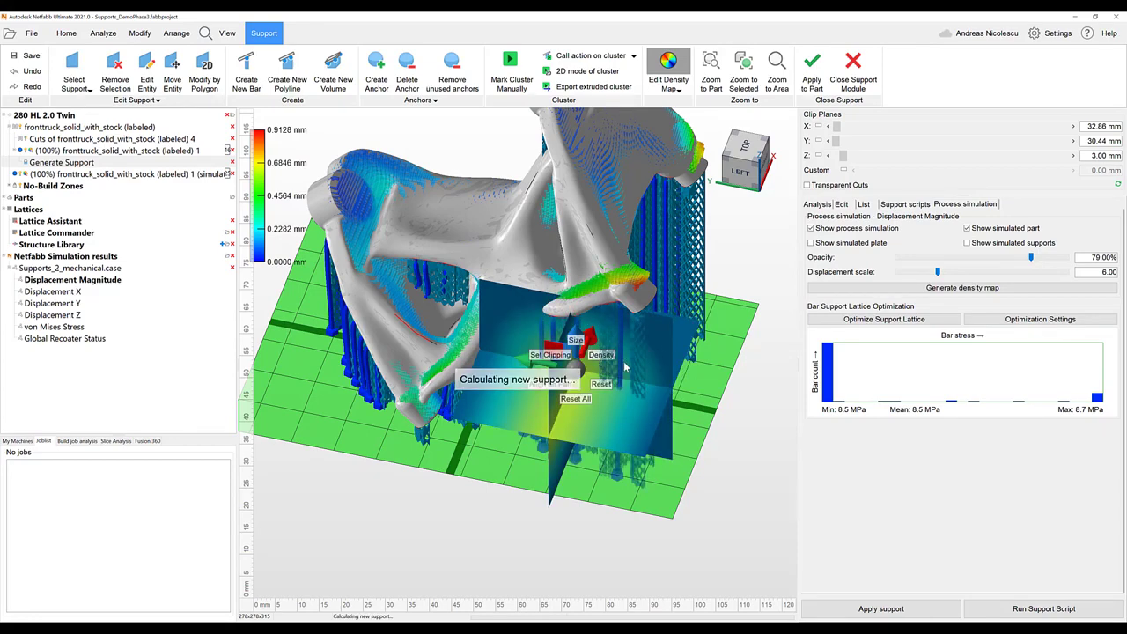
scroll(610, 350, up, 4)
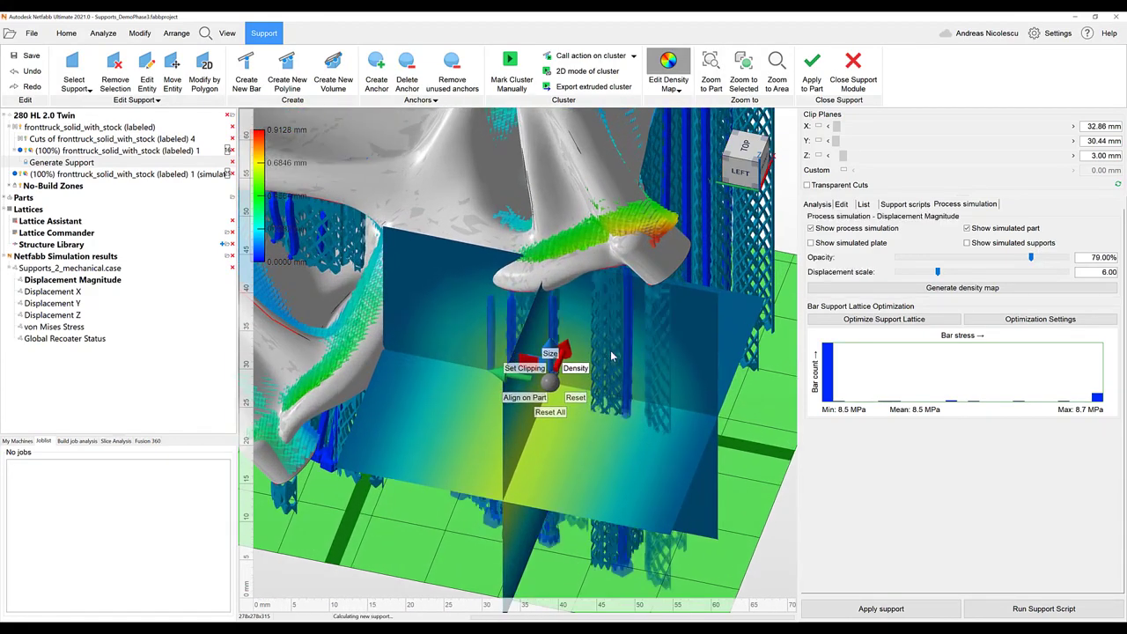
scroll(610, 351, up, 2)
scroll(610, 350, up, 1)
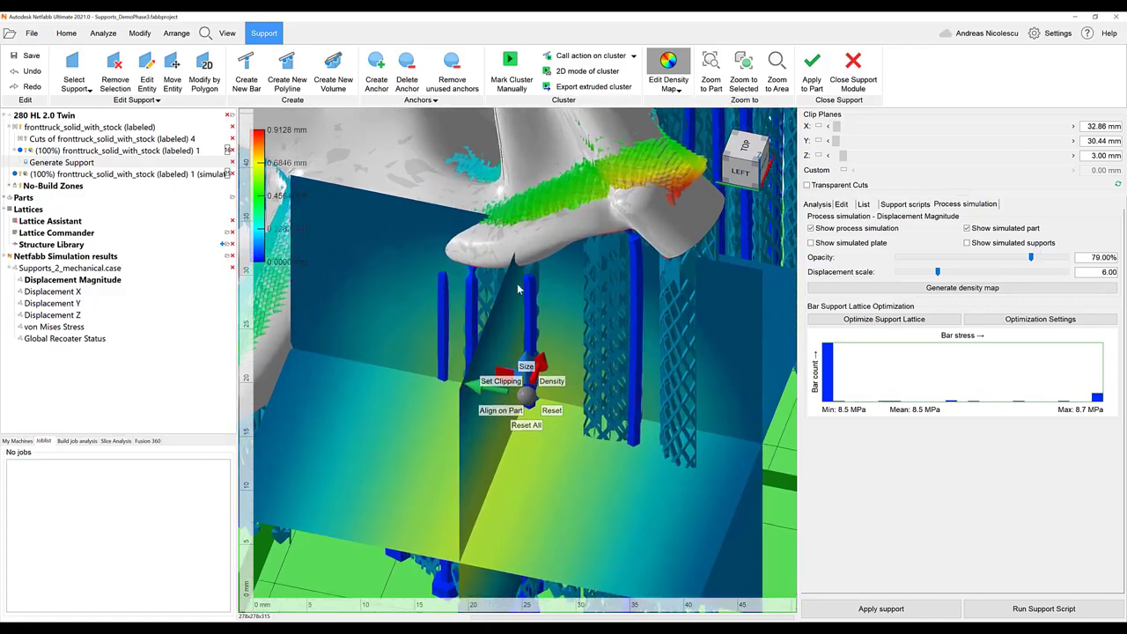
Apply the density-adjusted supports to the part and review the supported part on the build platform
right_drag(527, 328, 525, 304)
scroll(533, 309, down, 5)
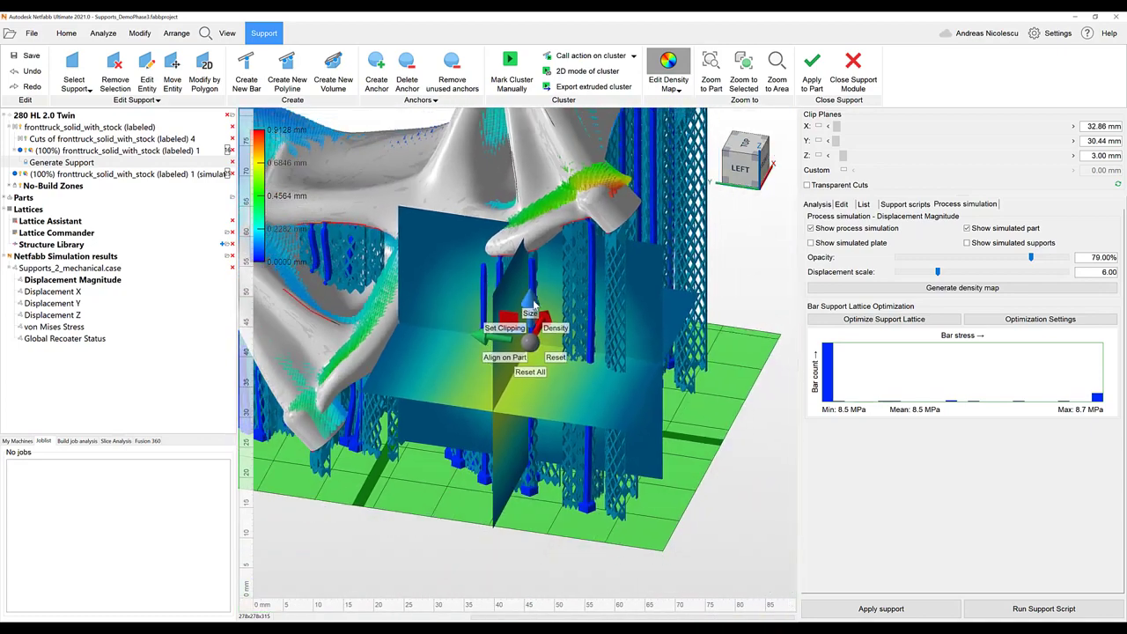
click(811, 70)
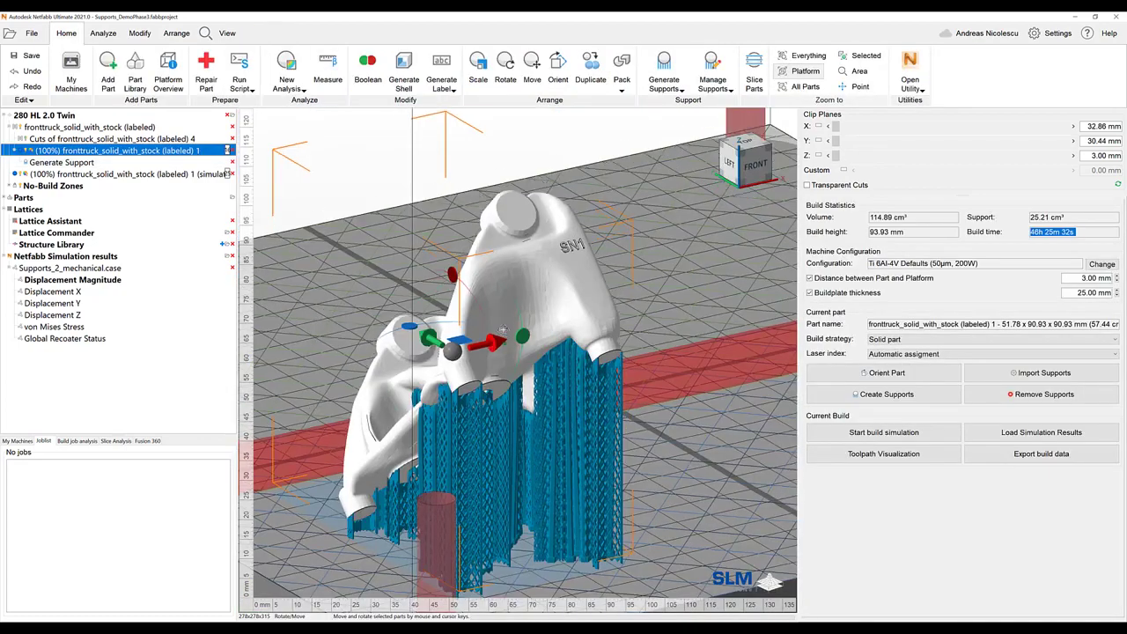
mouse_move(503, 329)
right_down()
mouse_move(605, 321)
mouse_move(498, 350)
mouse_move(513, 347)
right_up()
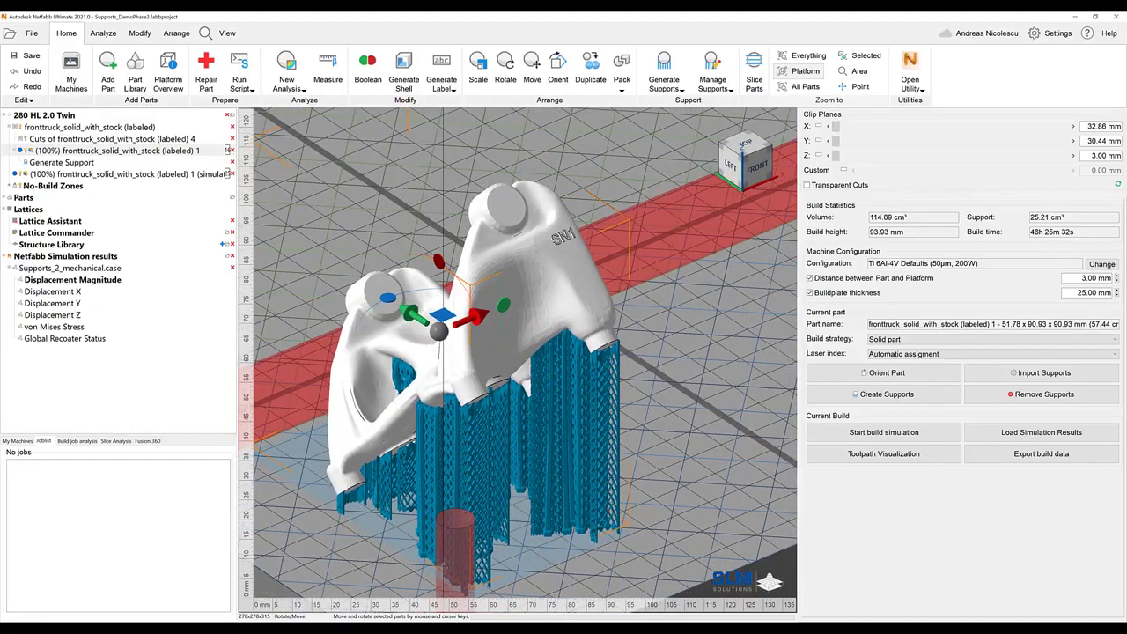